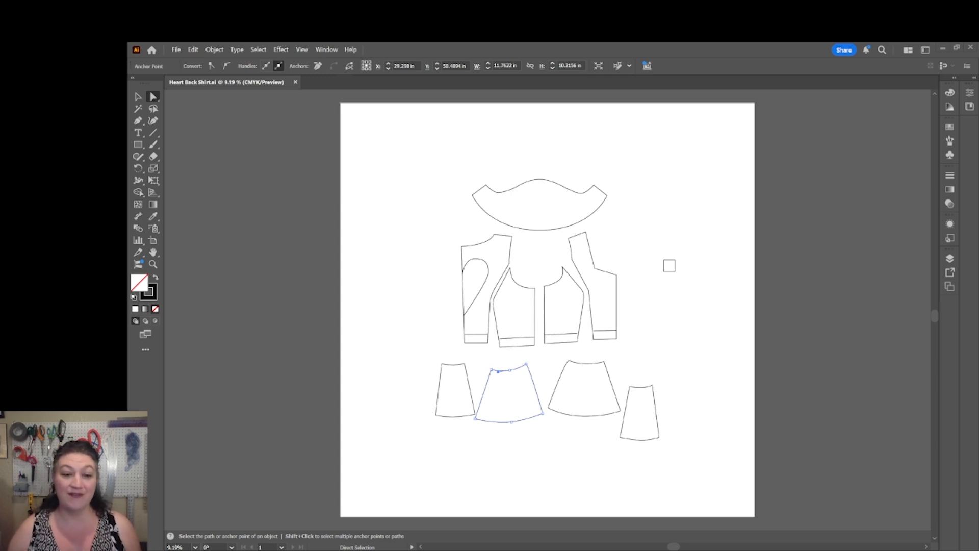
Delete the small square beside the shirt pattern pieces
left_click(671, 363)
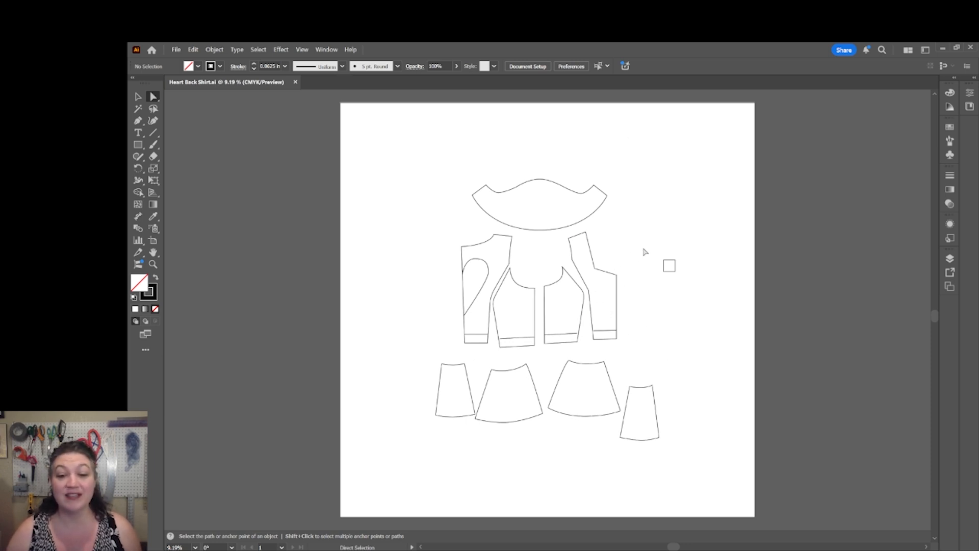
left_click_drag(645, 252, 698, 296)
left_click(684, 289)
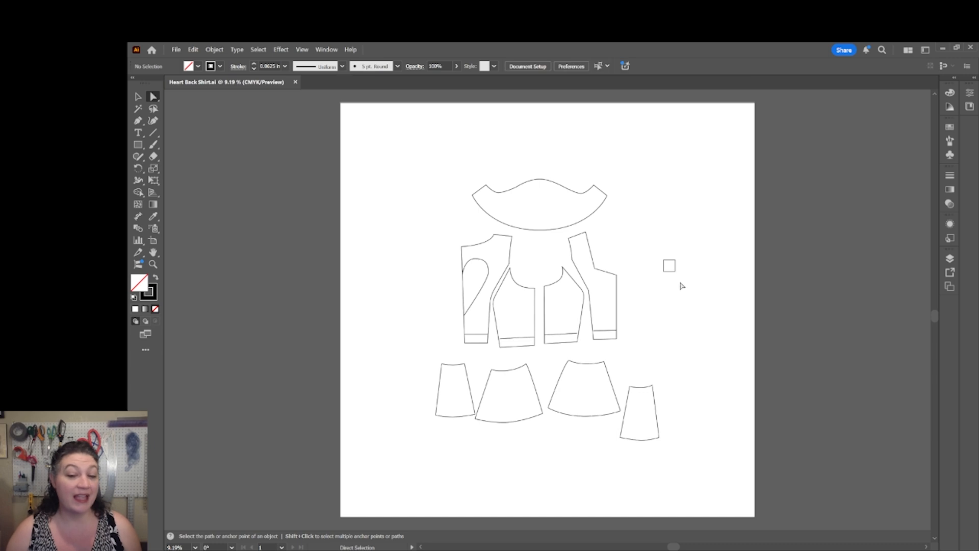
left_click(669, 271)
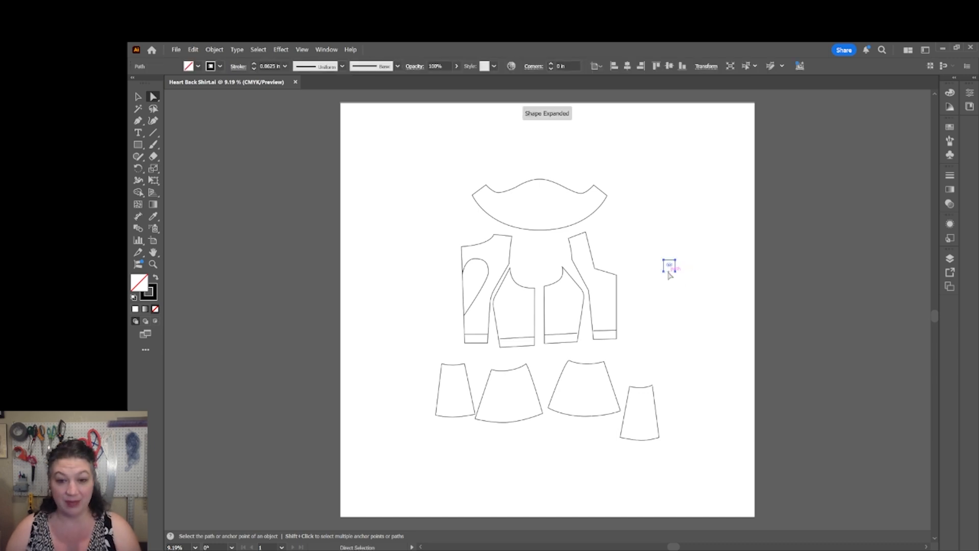
key("Delete")
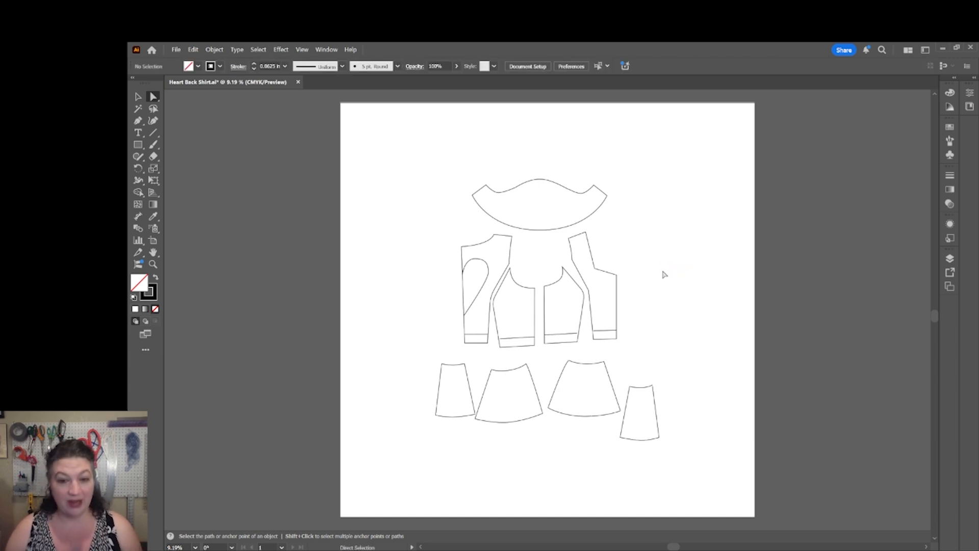
Draw a 2 in by 2 in square in the empty area beside the pattern pieces and deselect it
key("m")
left_click(662, 269)
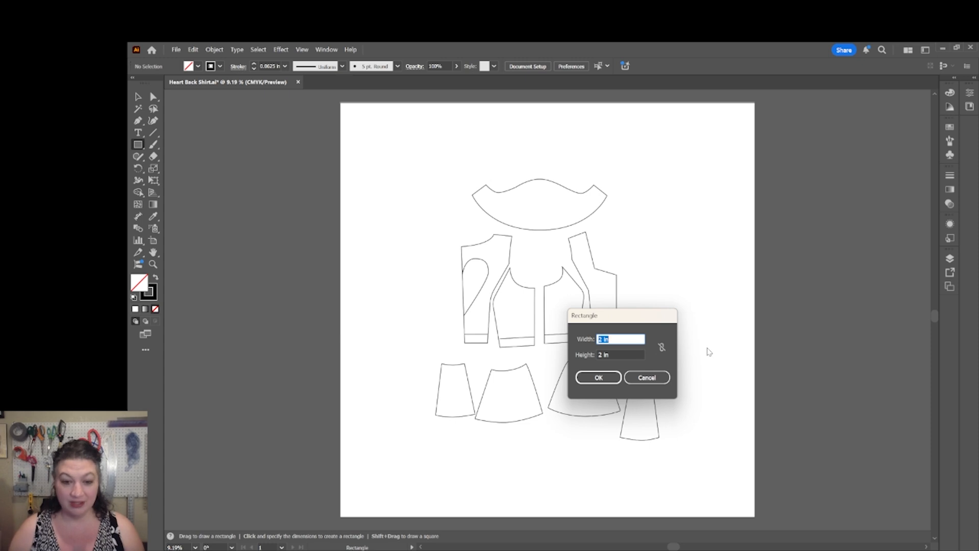
key("Return")
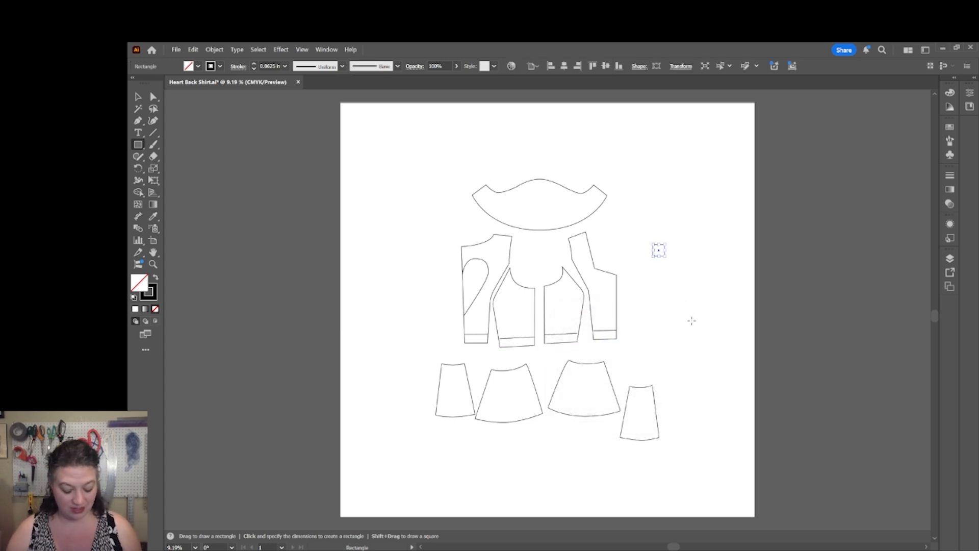
key("v")
left_click(681, 306)
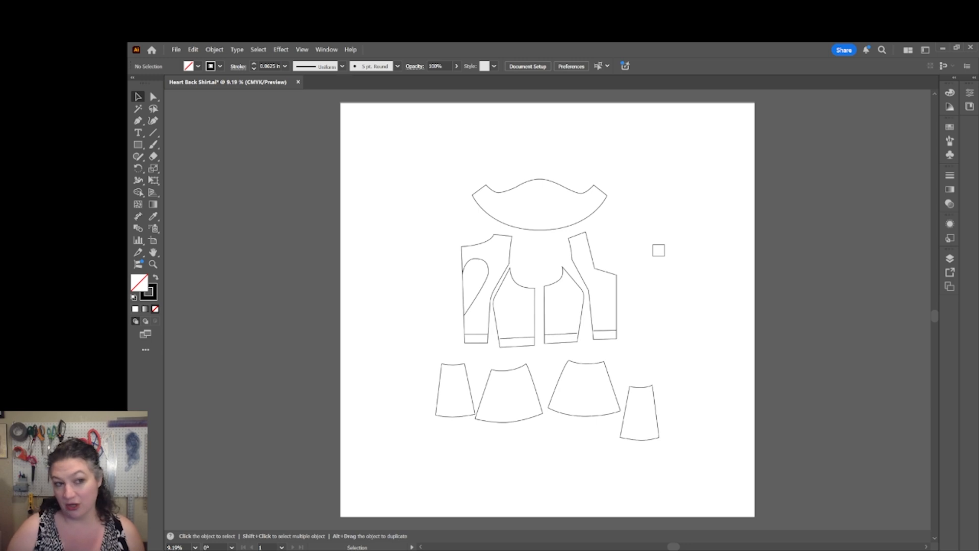
Save the Heart Back Shirt file and switch to CLO with its window maximized
left_click(176, 50)
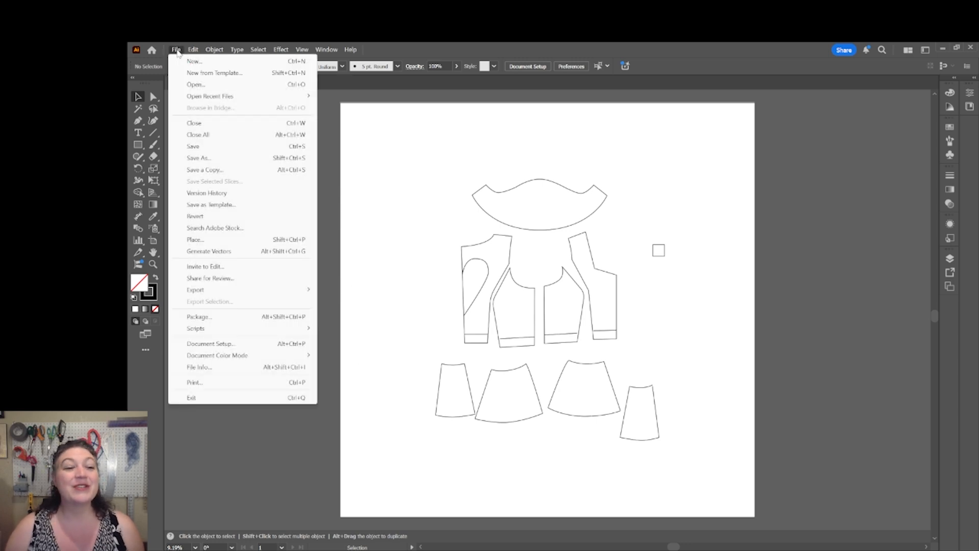
left_click(196, 148)
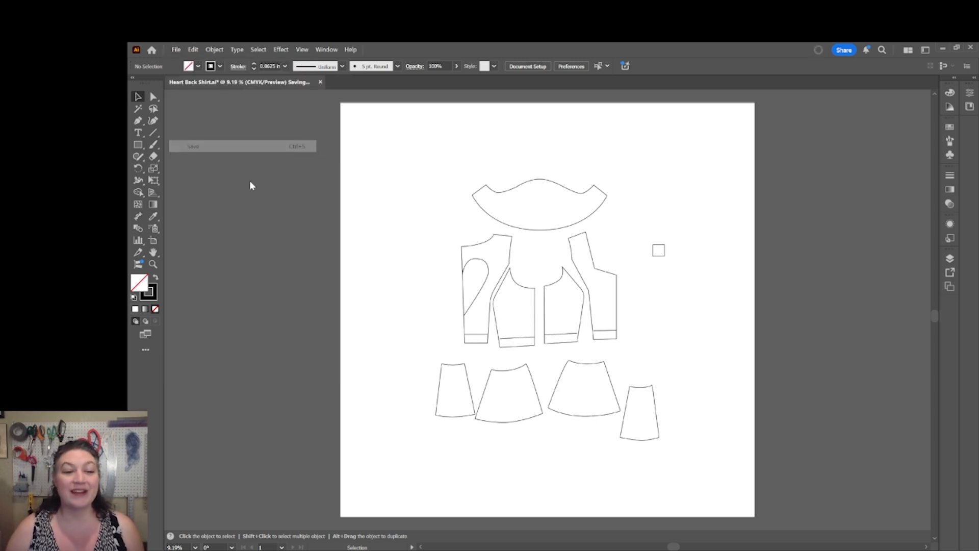
left_click(941, 47)
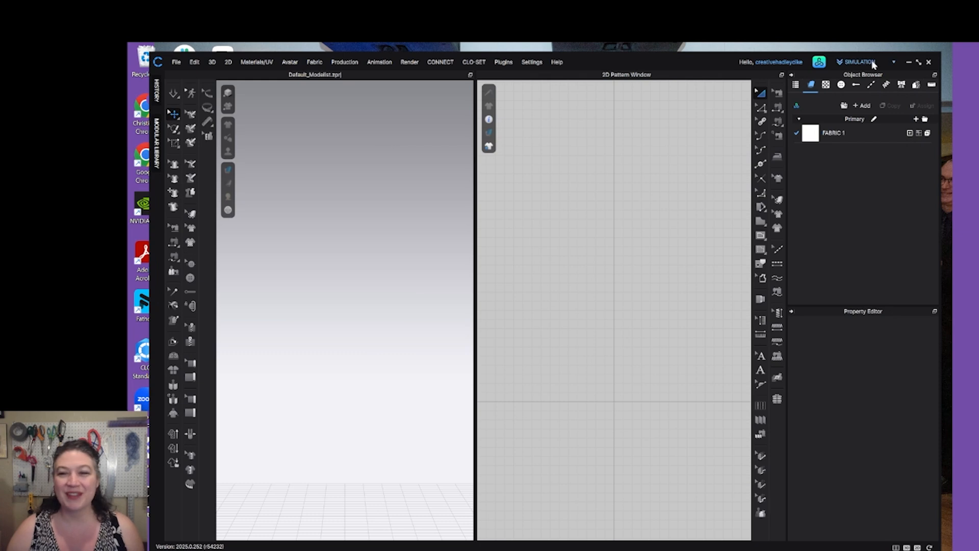
left_click(918, 61)
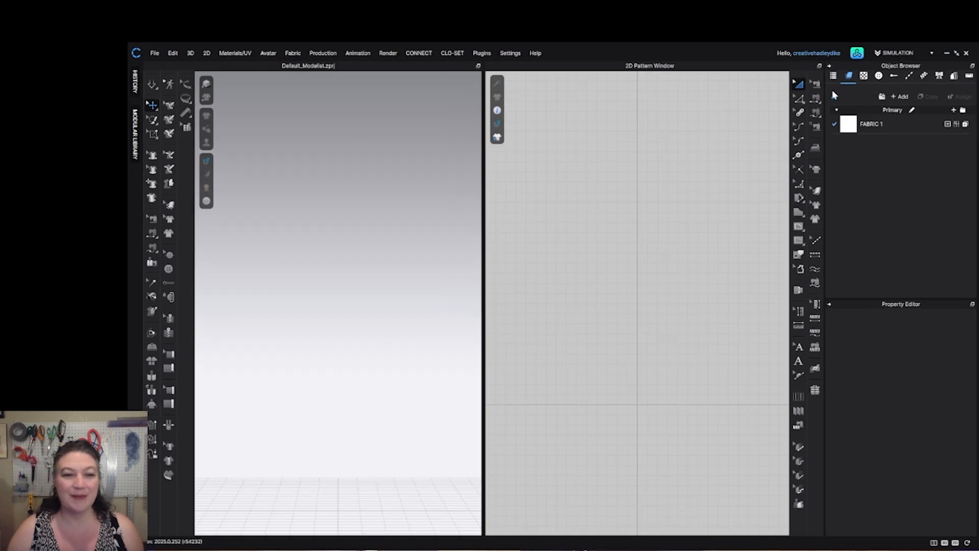
Import Heart Back Shirt.ai from the YouTube Talking Head subfolder on importing Illustrator files, using Add, Auto Scale, Do Not Rotate and Import as Baselines
left_click(152, 54)
mouse_move(169, 142)
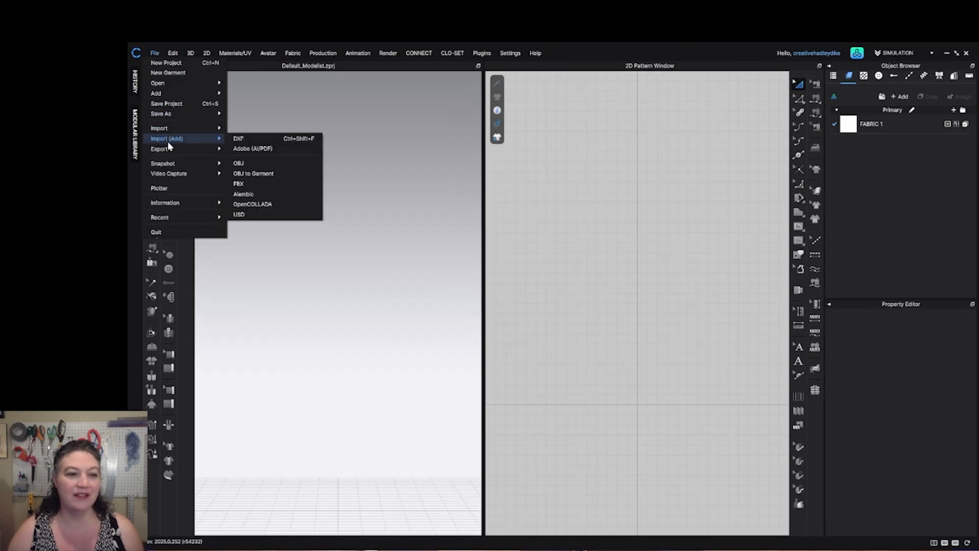
left_click(264, 151)
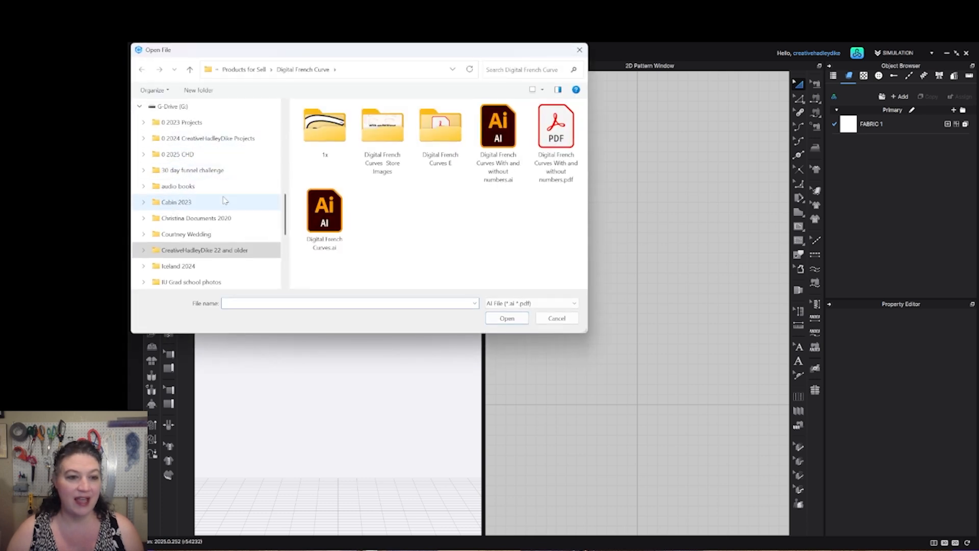
scroll(225, 201, "up", 10)
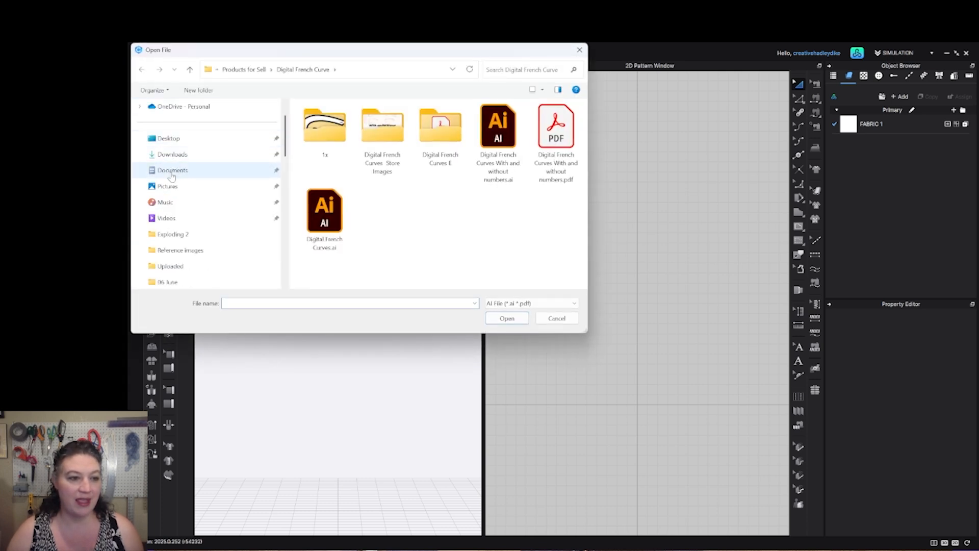
left_click(168, 186)
double_click(323, 124)
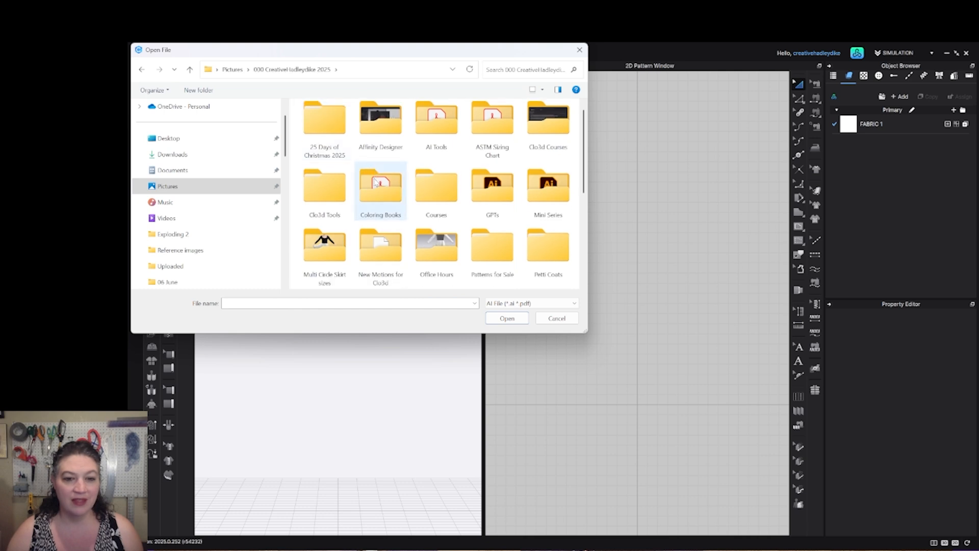
scroll(376, 182, "down", 5)
double_click(436, 225)
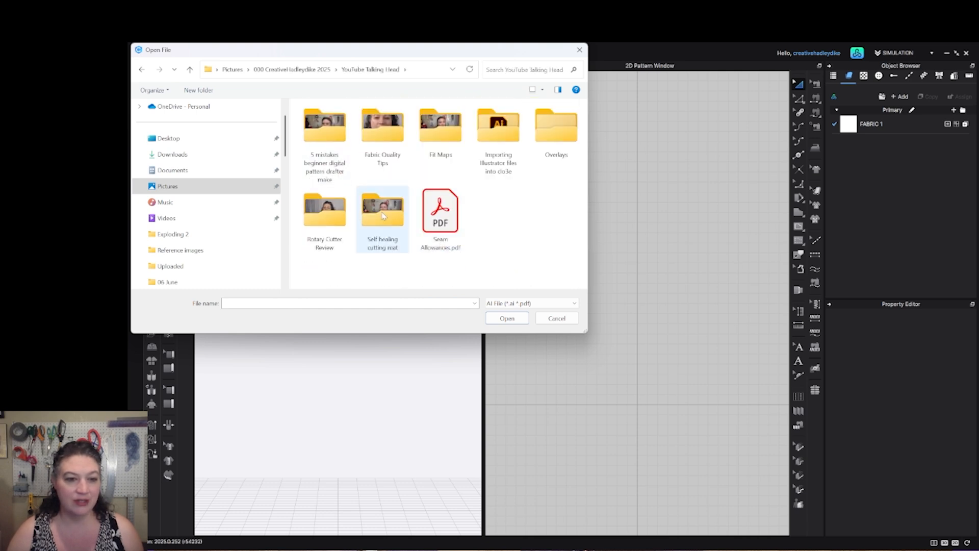
double_click(498, 126)
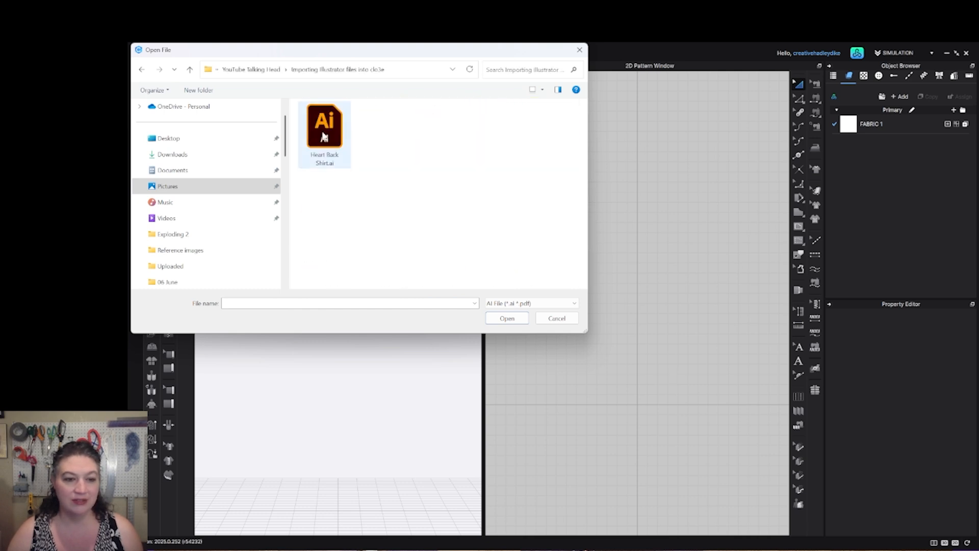
double_click(323, 135)
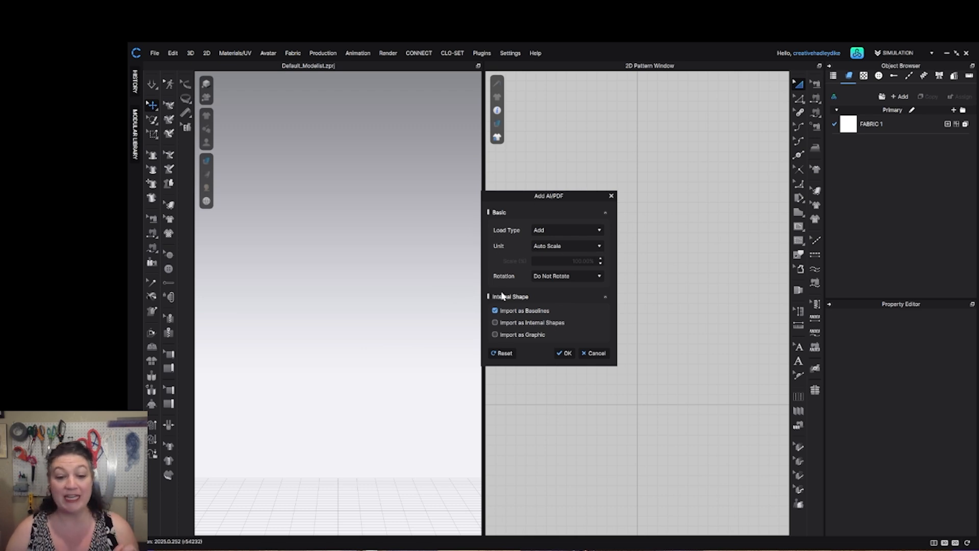
left_click(555, 354)
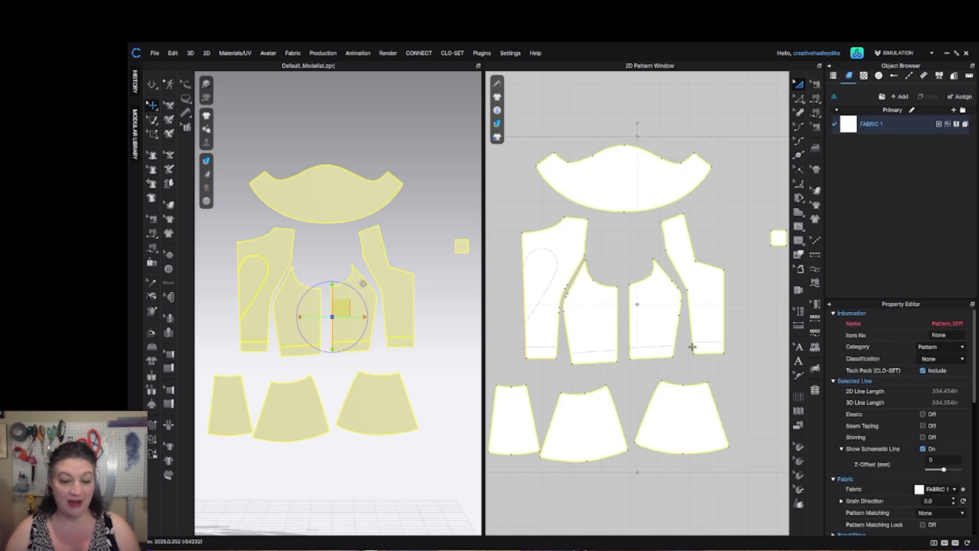
Check the side lengths of the imported test square in the 2D pattern window
scroll(703, 324, "down", 2)
middle_click_drag(718, 352, 705, 347)
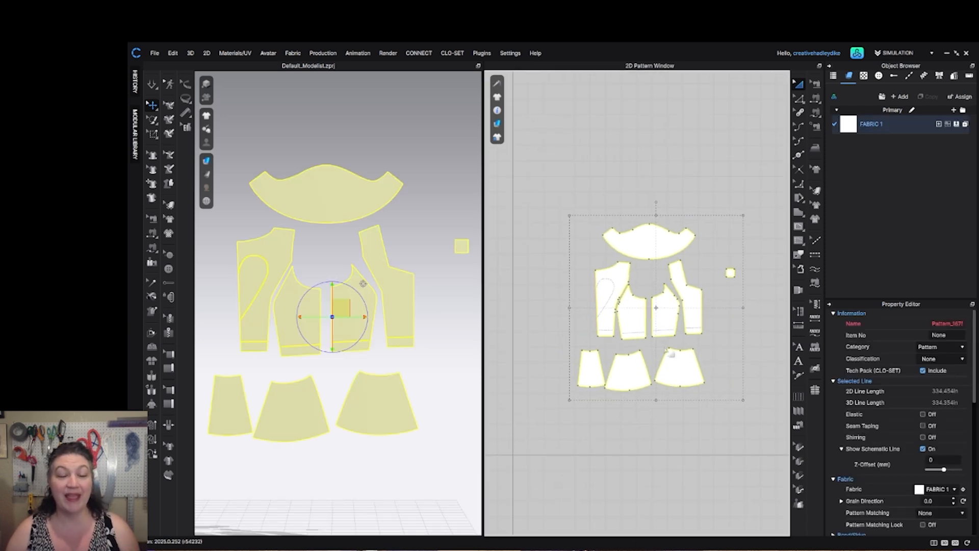
scroll(670, 353, "up", 3)
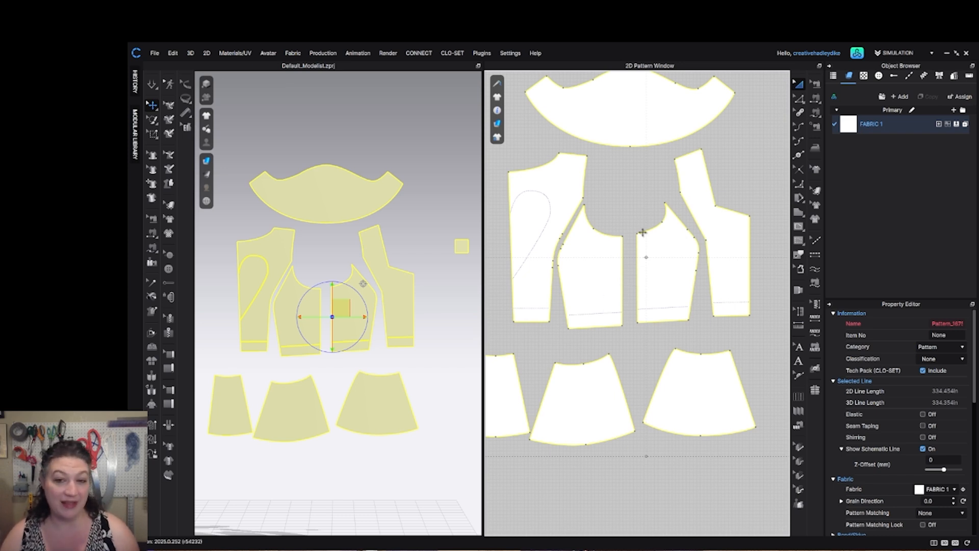
scroll(642, 233, "down", 4)
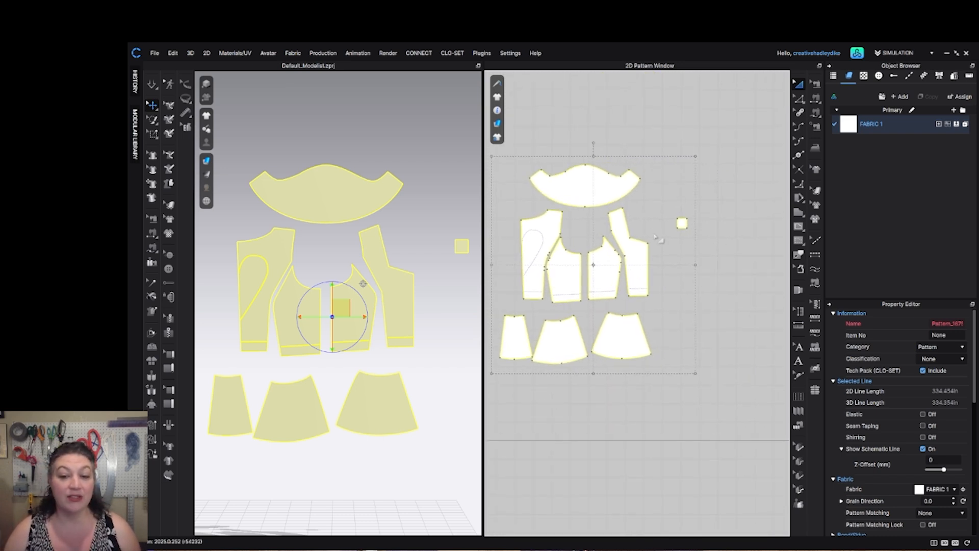
left_click(681, 239)
scroll(696, 227, "up", 6)
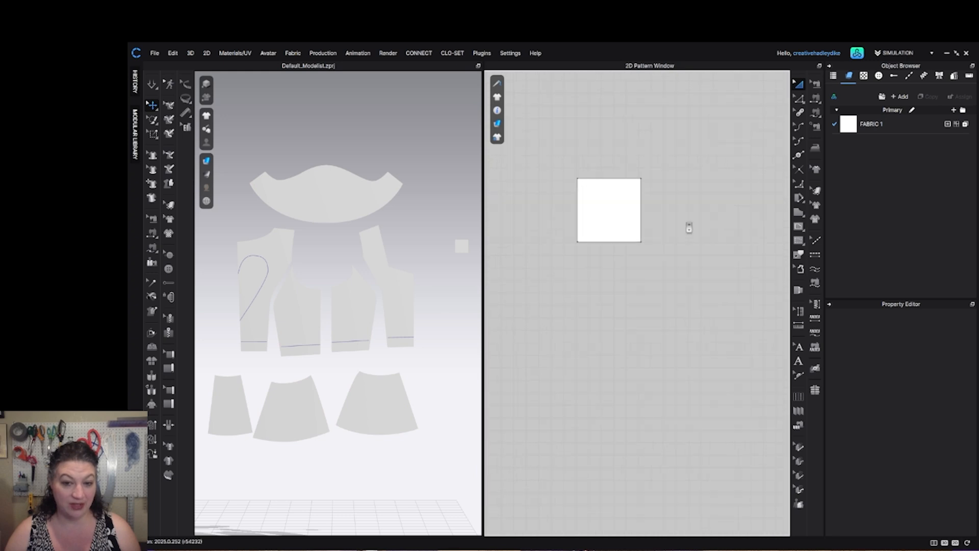
key("z")
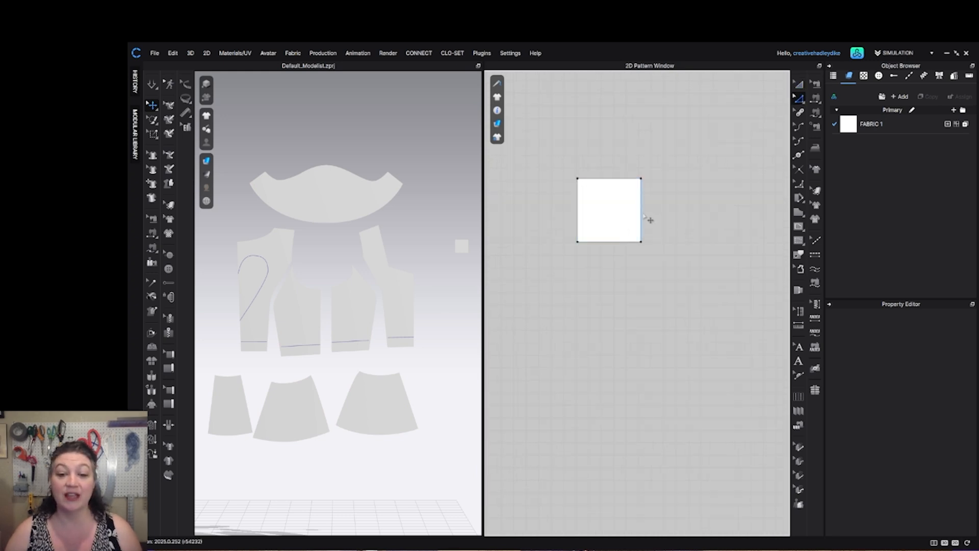
left_click(641, 219)
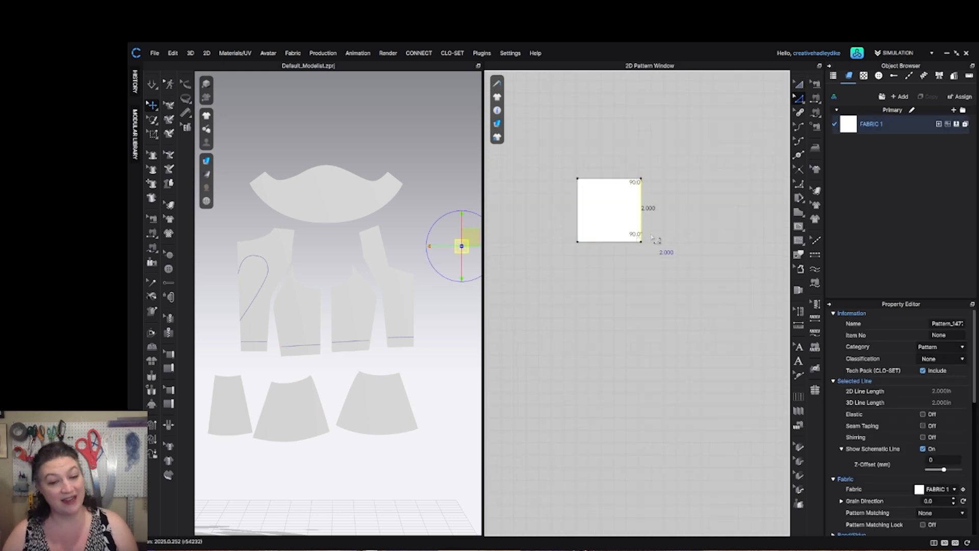
left_click(604, 246)
left_click(605, 242)
scroll(605, 254, "down", 5)
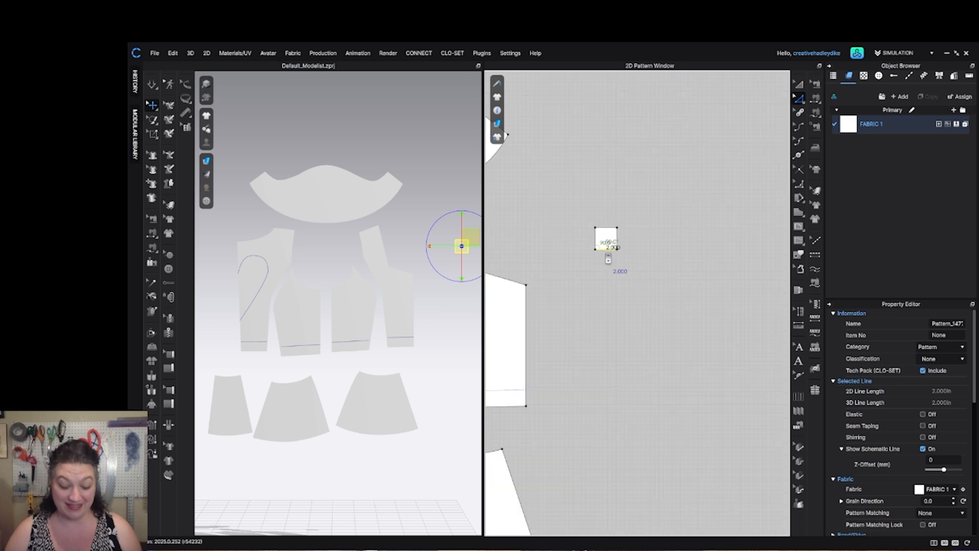
Delete the test square from the imported pattern pieces
key("a")
left_click(596, 239)
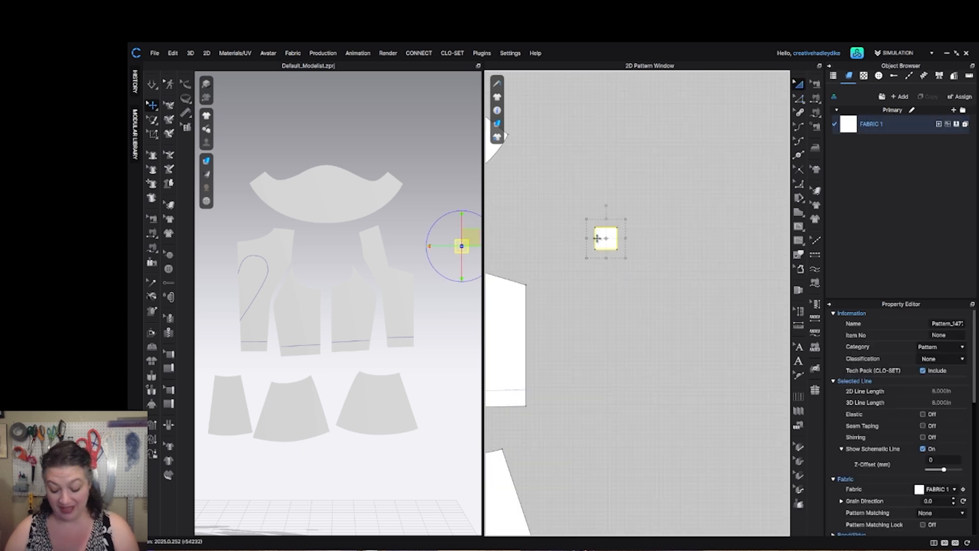
key("Delete")
scroll(586, 306, "down", 5)
right_click_drag(581, 341, 726, 310)
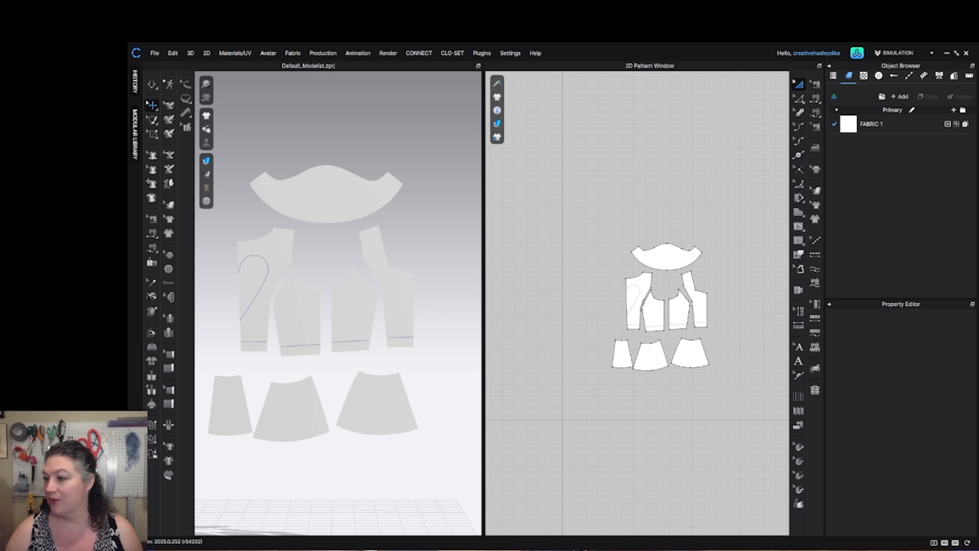
Add the female avatar FV2.1_Naomi.avt from the asset library to the current project, cancelling the save prompt
left_click_drag(398, 48, 439, 109)
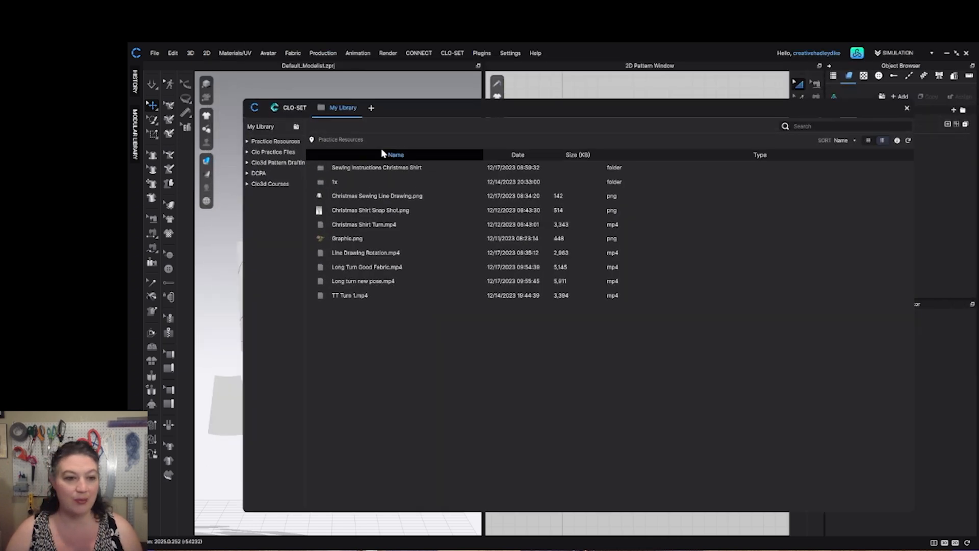
left_click(256, 109)
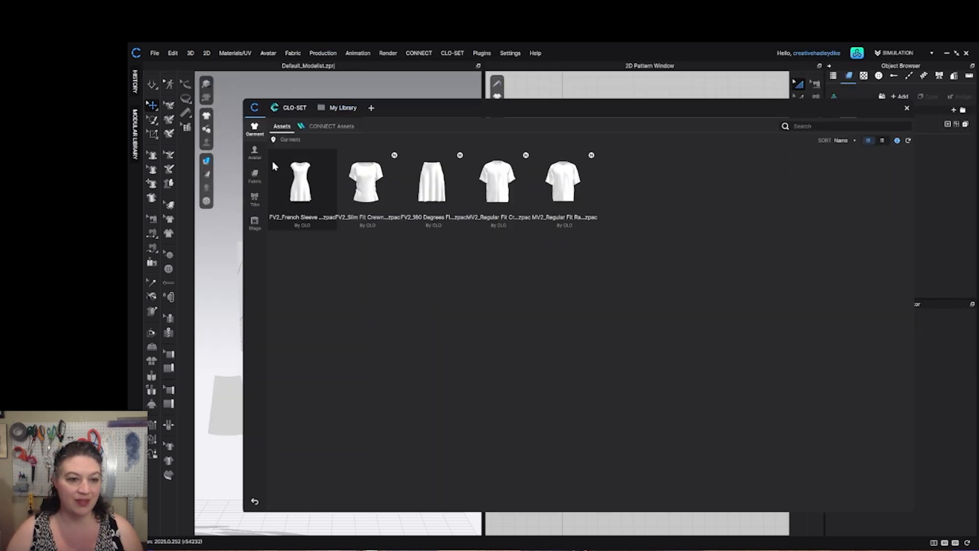
left_click(257, 151)
double_click(423, 202)
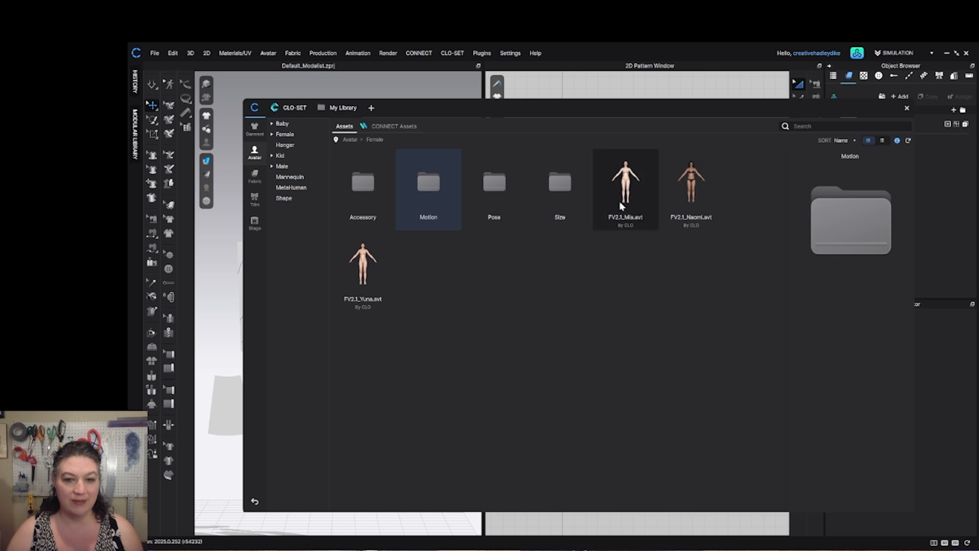
double_click(689, 187)
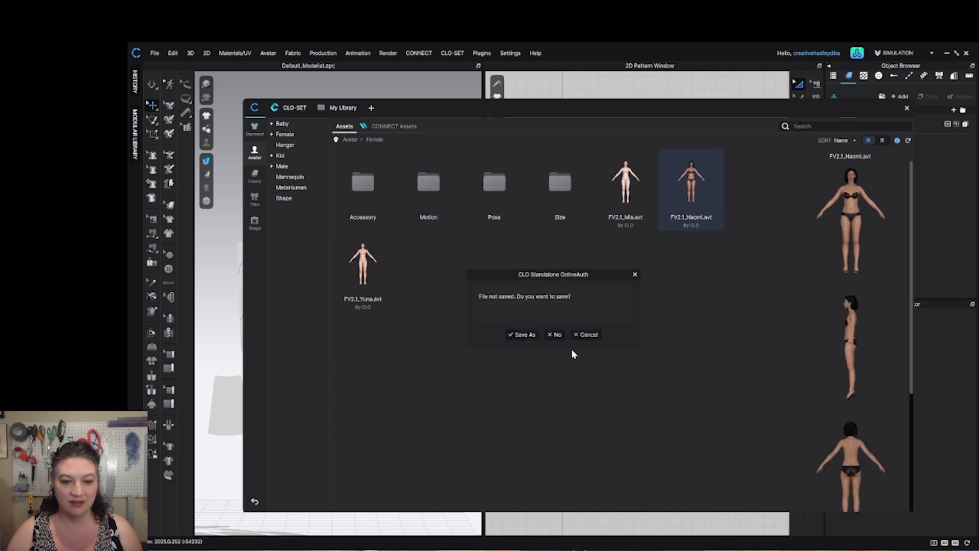
left_click(586, 335)
right_click(690, 171)
left_click(712, 178)
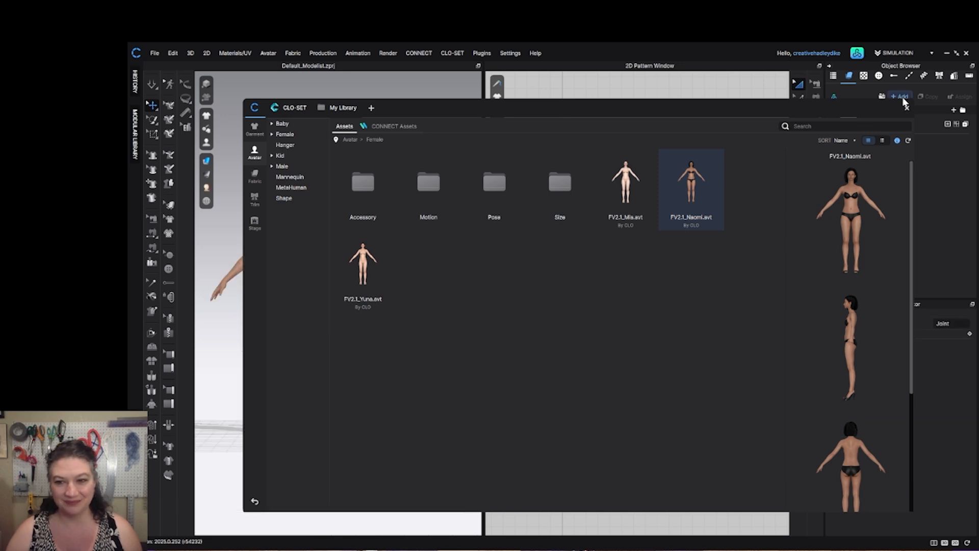
Apply the US_ASTM_Missy_Curvy_16.avs size from the female Size folder to the avatar and close the asset library
left_click_drag(429, 108, 380, 102)
double_click(508, 184)
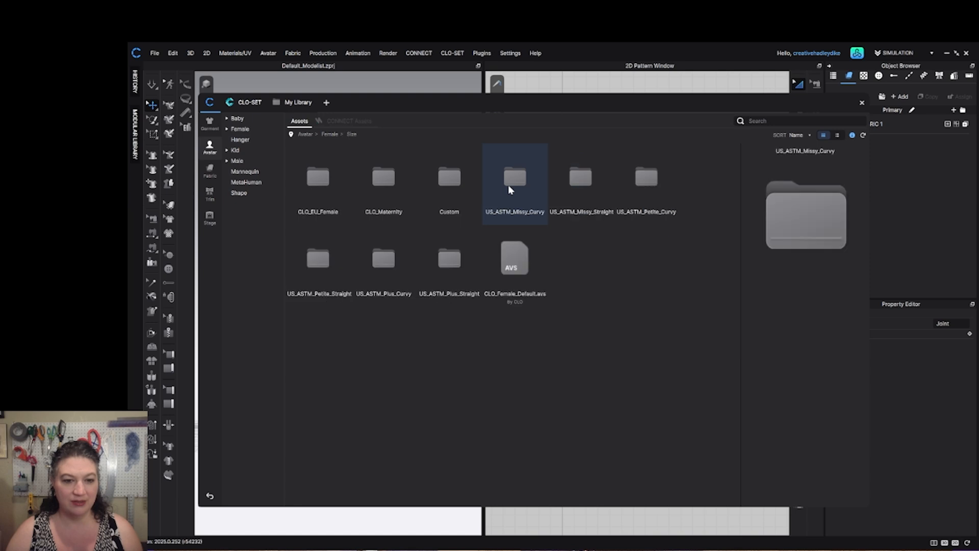
double_click(529, 186)
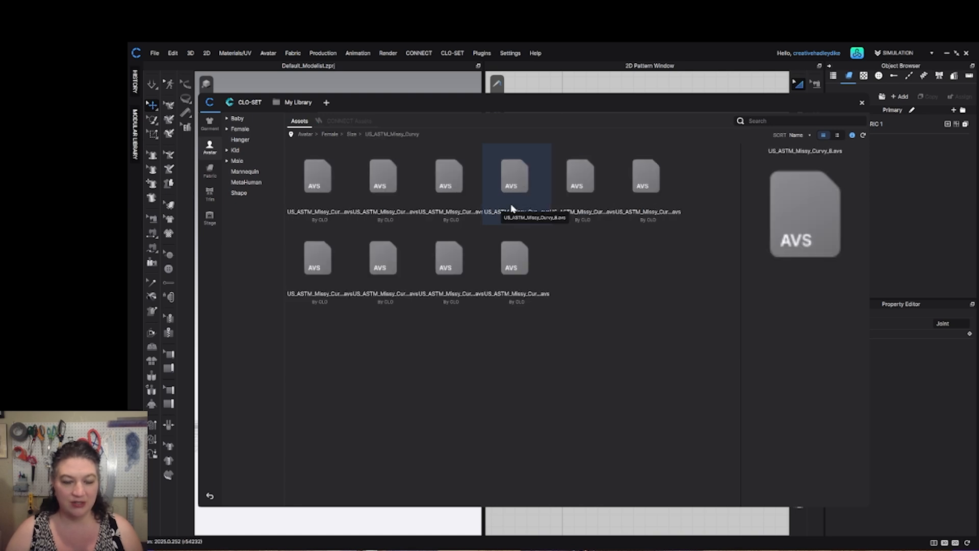
left_click(836, 136)
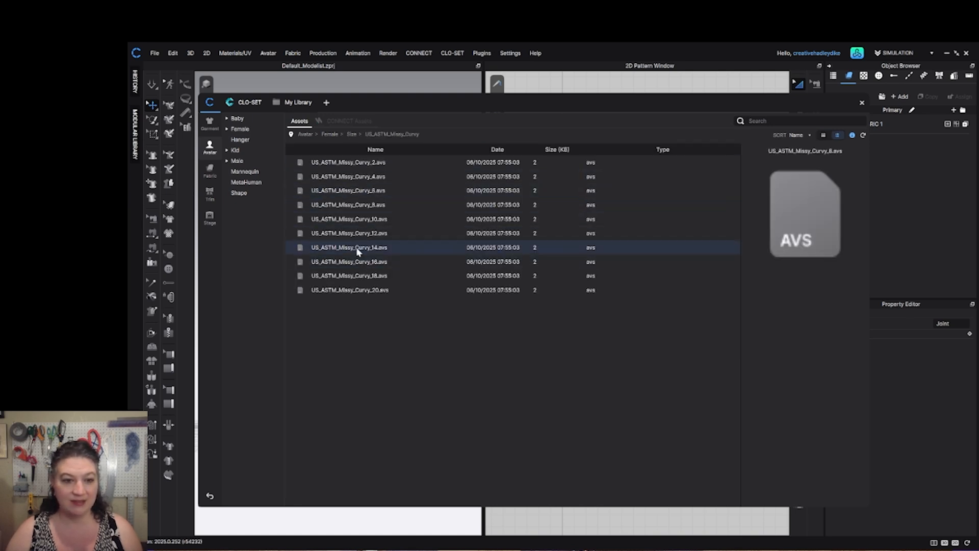
left_click(351, 262)
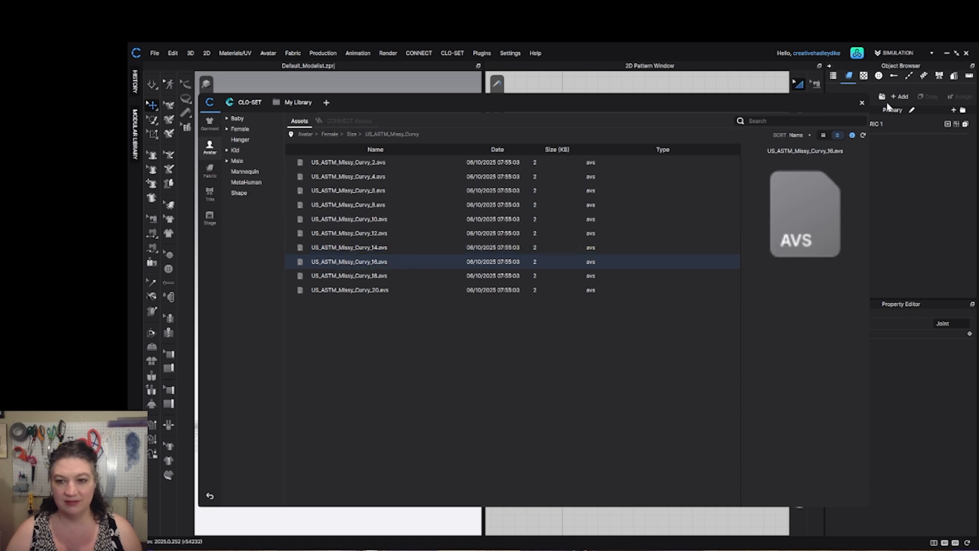
left_click(862, 103)
Examine the resized avatar in 3D and the imported shirt pieces in the 2D pattern window
middle_click_drag(268, 297, 322, 338)
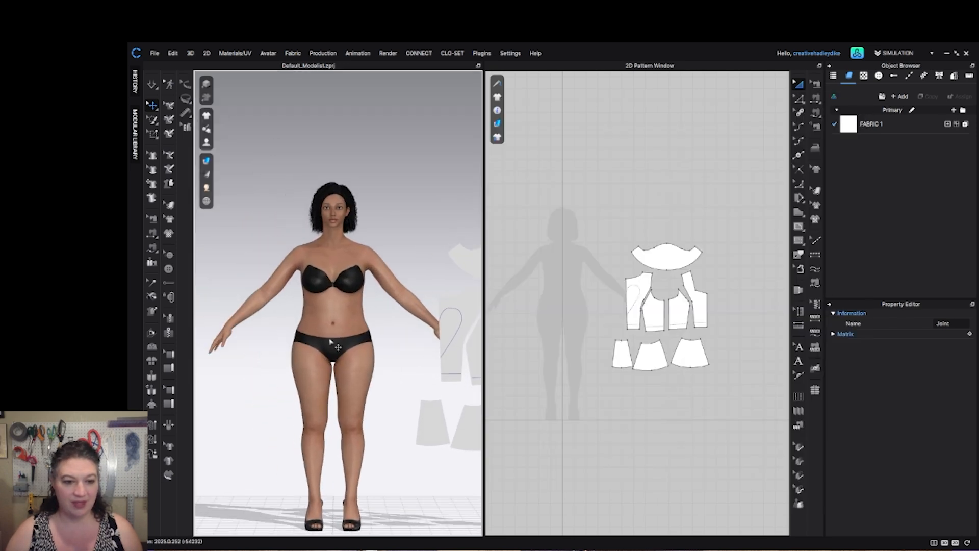
scroll(564, 314, "up", 6)
scroll(452, 327, "down", 4)
scroll(415, 365, "down", 1)
middle_click_drag(416, 365, 391, 368)
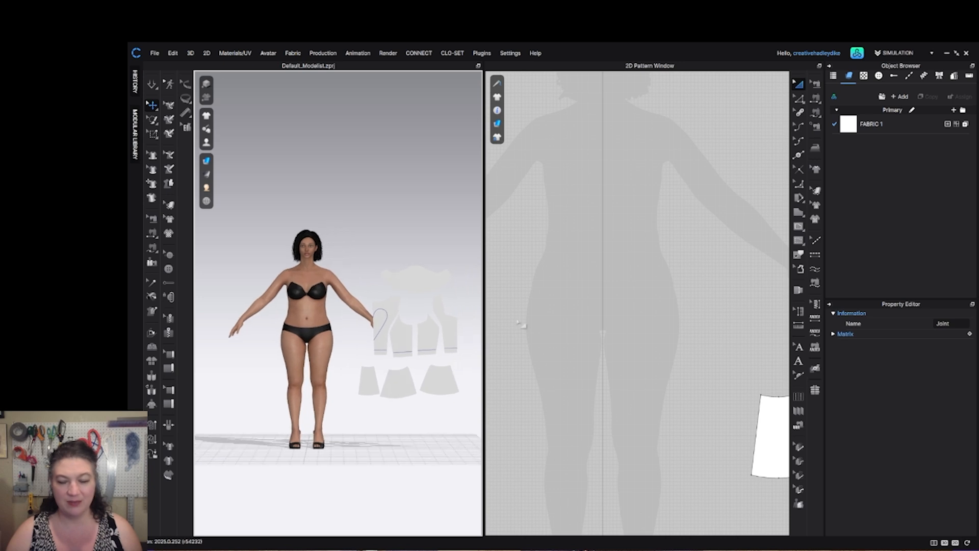
scroll(604, 330, "down", 6)
scroll(604, 330, "up", 3)
middle_click_drag(646, 334, 609, 290)
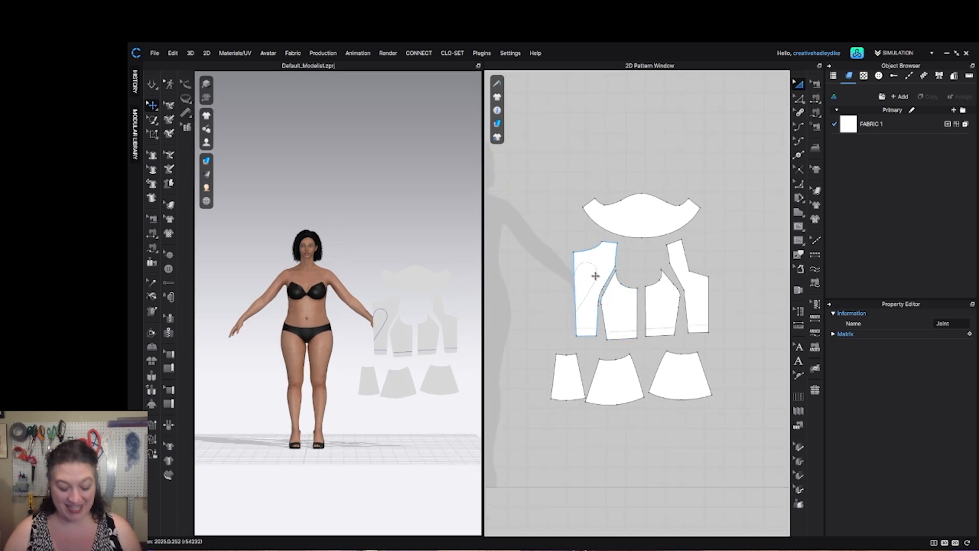
Clone all the shirt pattern pieces as Symmetric Pattern (with Sewing) and place the mirrored set beside the originals
scroll(703, 338, "down", 2)
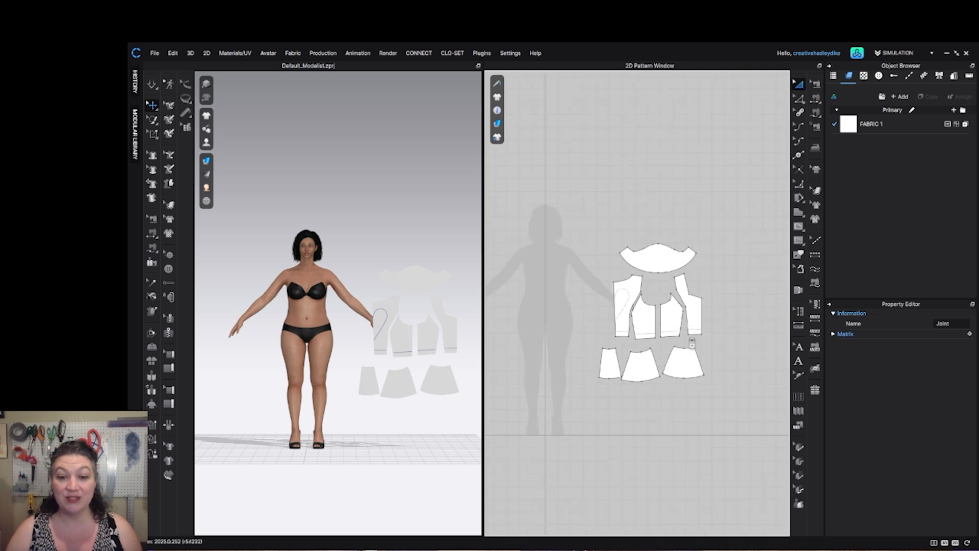
left_click_drag(743, 227, 576, 422)
middle_click_drag(681, 324, 614, 306)
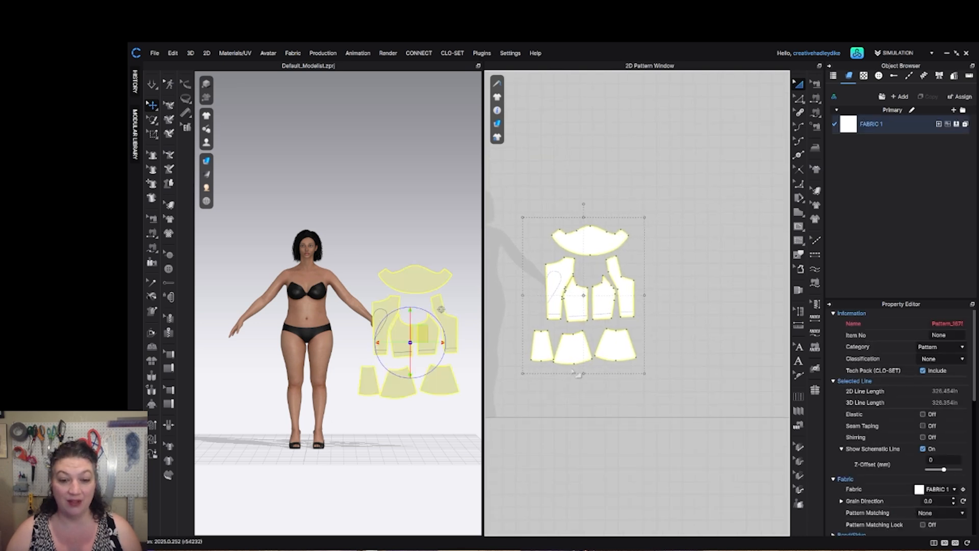
right_click(629, 290)
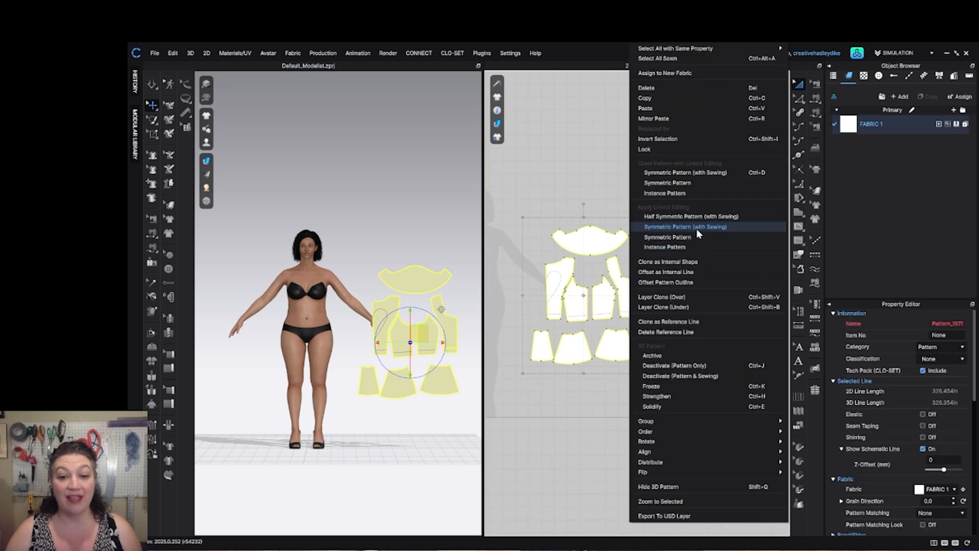
left_click(694, 174)
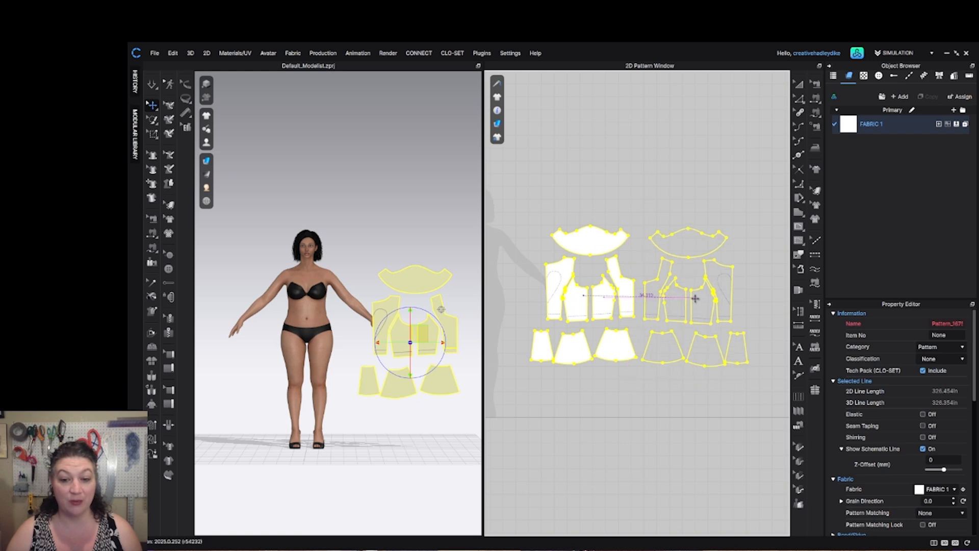
left_click(696, 297)
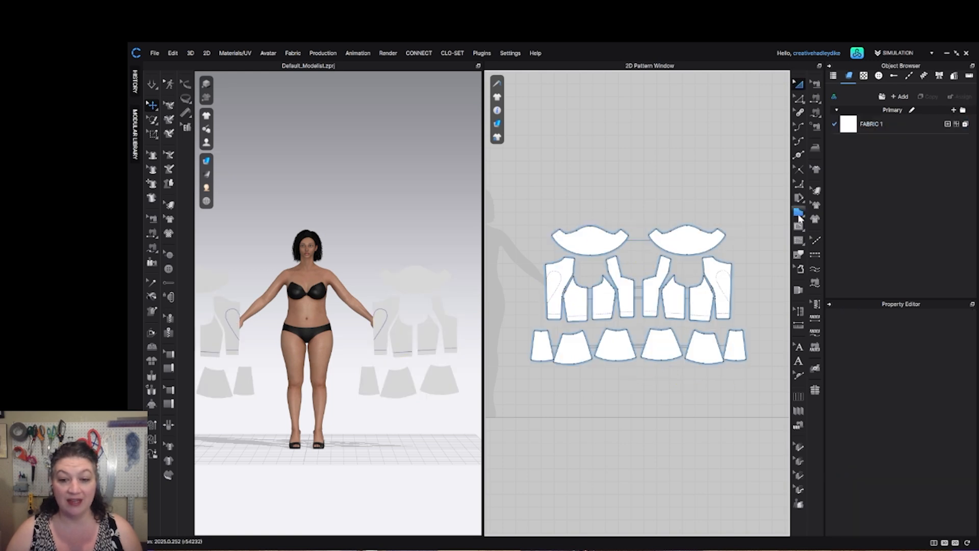
Move both sets of pattern pieces together so they are centred over the avatar's silhouette in the 2D pattern window
left_click_drag(762, 207, 518, 394)
scroll(647, 327, "down", 3)
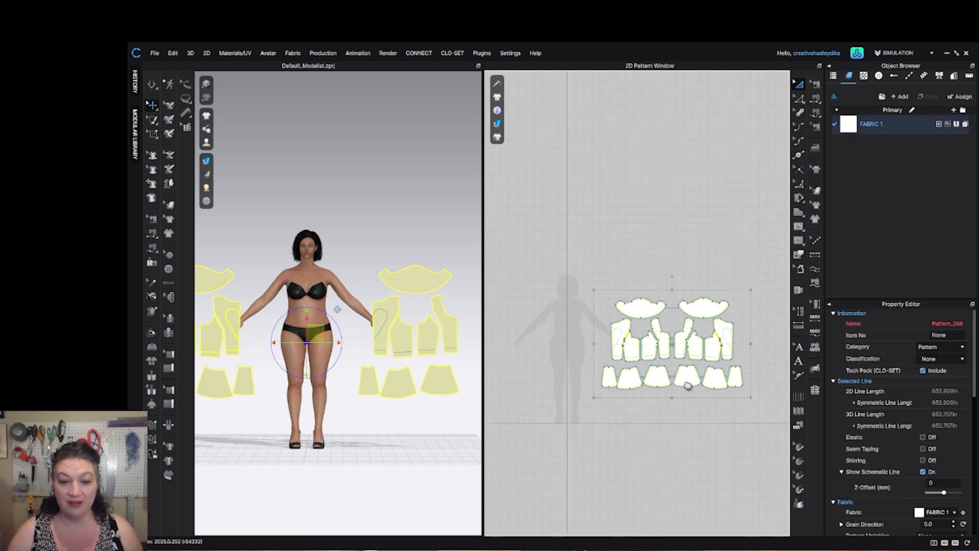
left_click_drag(698, 326, 598, 306)
scroll(599, 305, "up", 5)
left_click(593, 275)
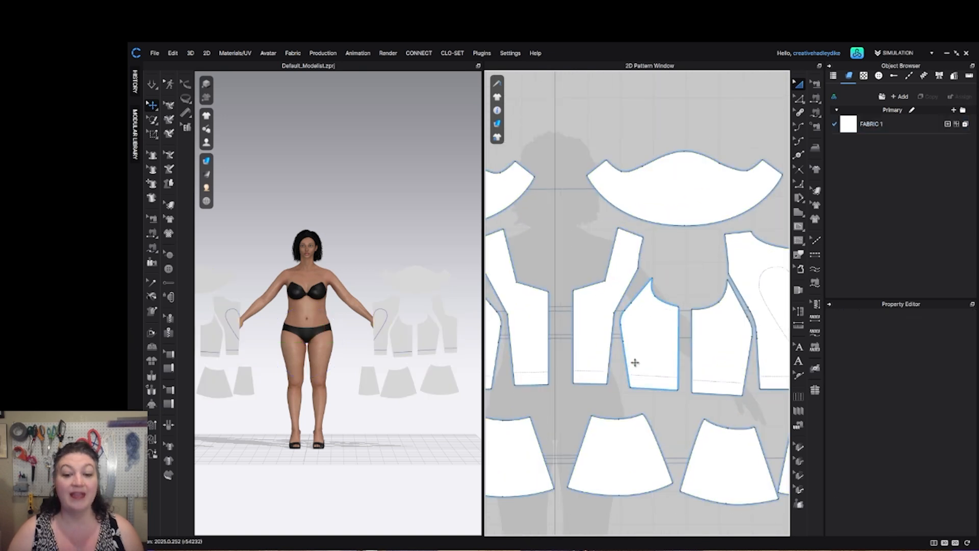
scroll(634, 361, "down", 5)
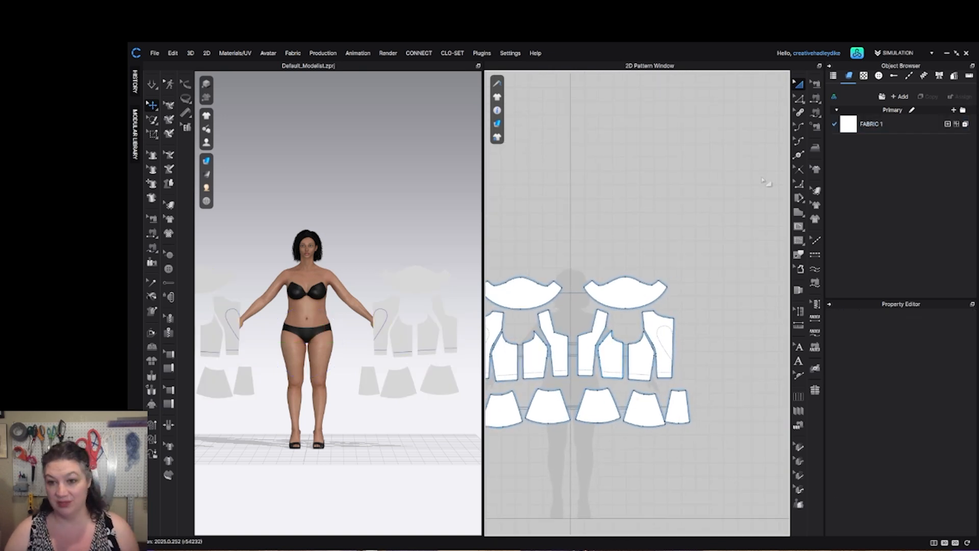
Segment-sew the mirrored centre edges of the two innermost bodice pieces together and switch to Free Sewing
left_click(815, 98)
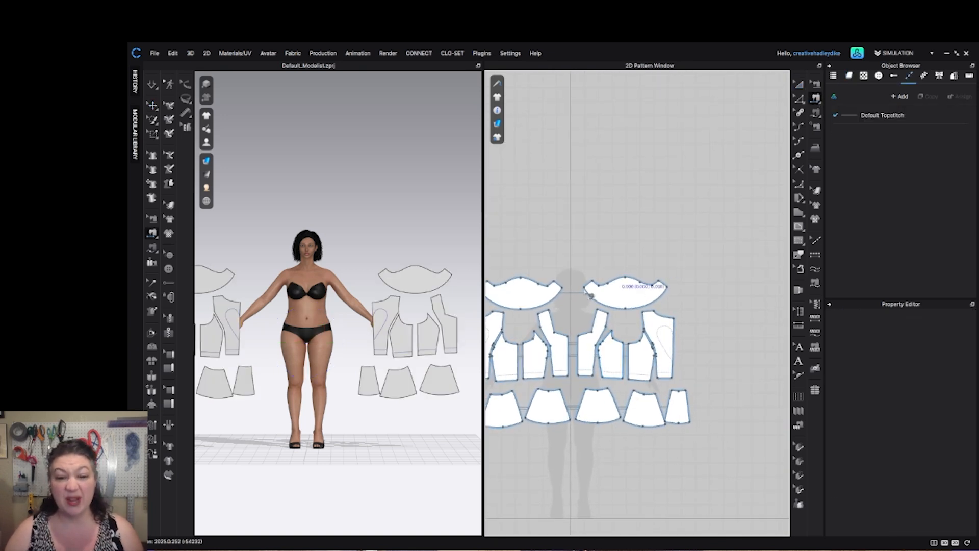
left_click(580, 352)
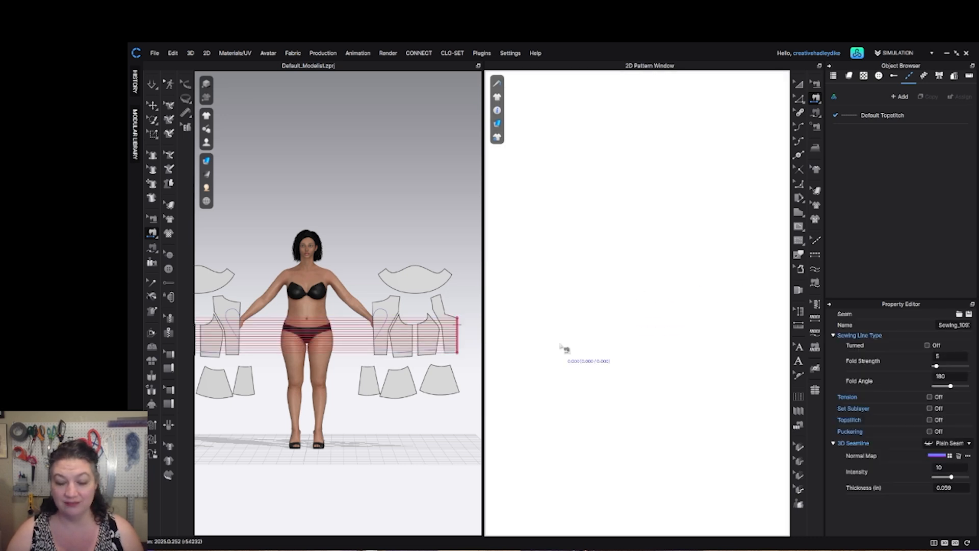
scroll(591, 355, "up", 6)
scroll(591, 355, "down", 3)
left_click(816, 113)
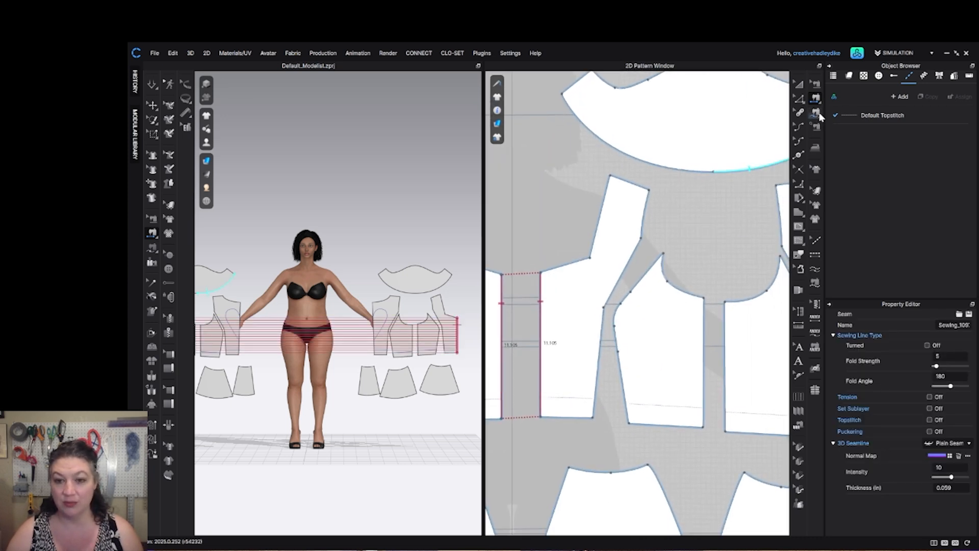
left_click(642, 238)
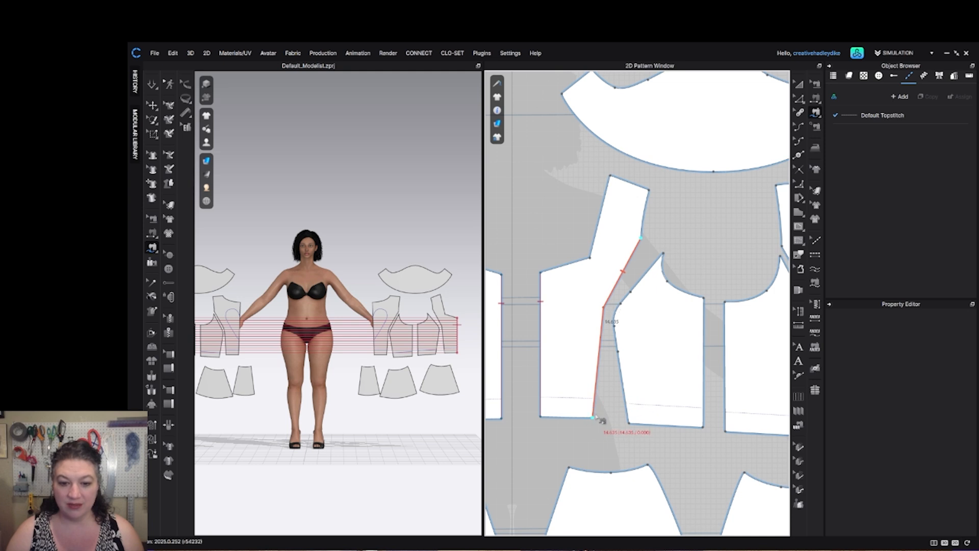
left_click(592, 417)
left_click(663, 253)
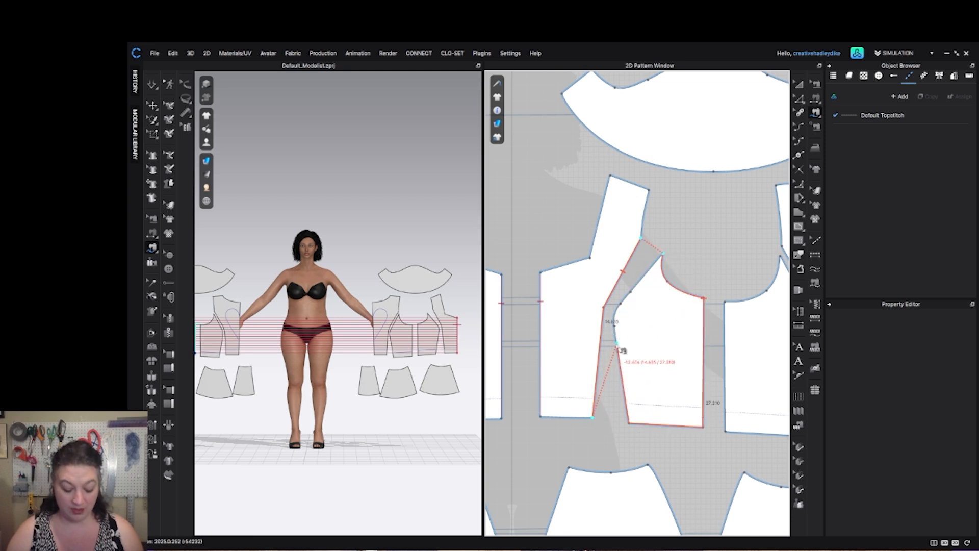
key("Escape")
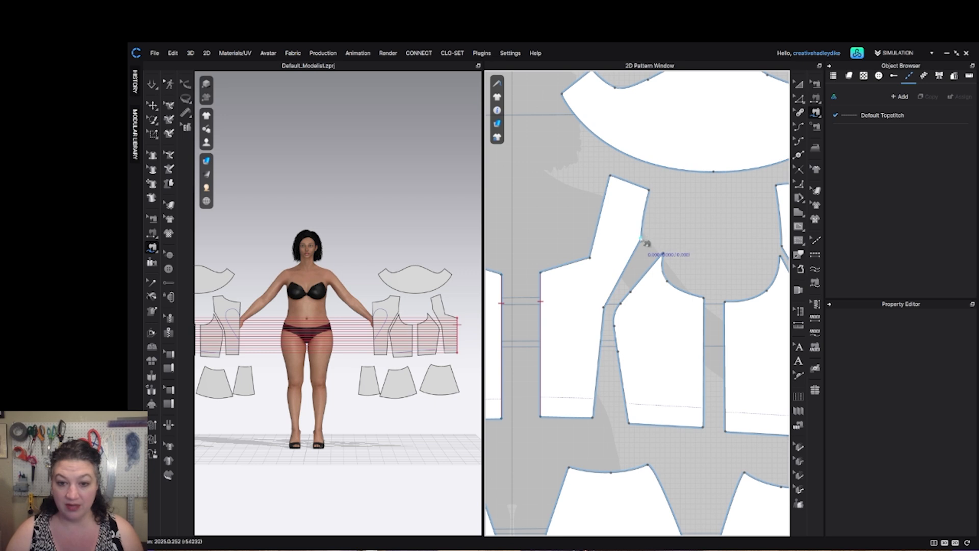
Free-sew the angled side edge of the centre strap panel to the matching curved edge of the adjoining side panel
left_click(641, 238)
left_click(592, 417)
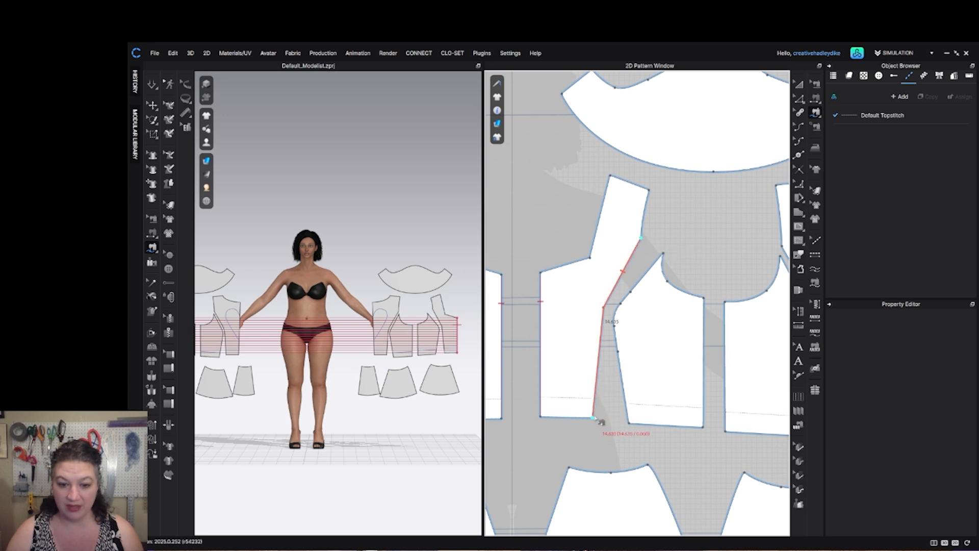
left_click(662, 253)
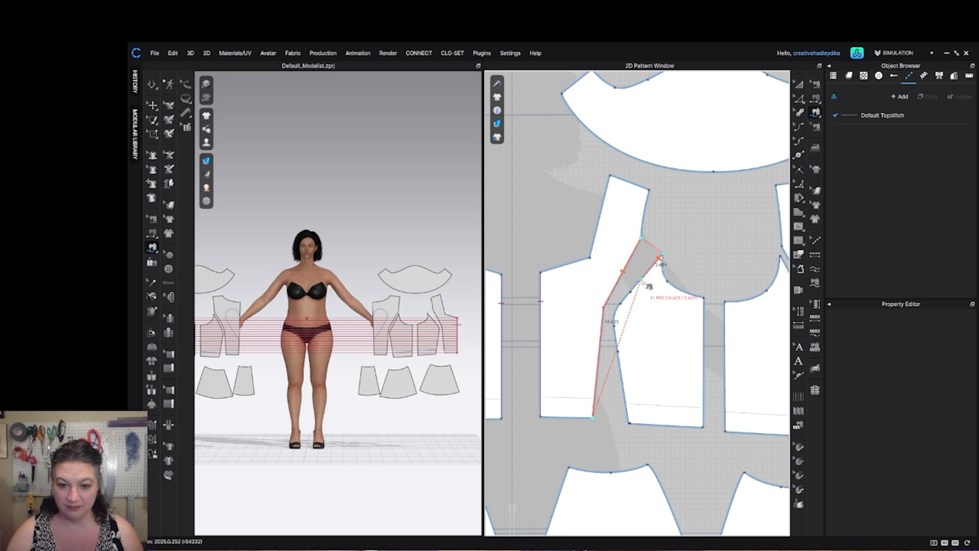
left_click(630, 423)
Free-sew the facing straight vertical edges of the two side panels from underarm to hem
scroll(680, 381, "down", 3)
middle_click_drag(679, 381, 564, 376)
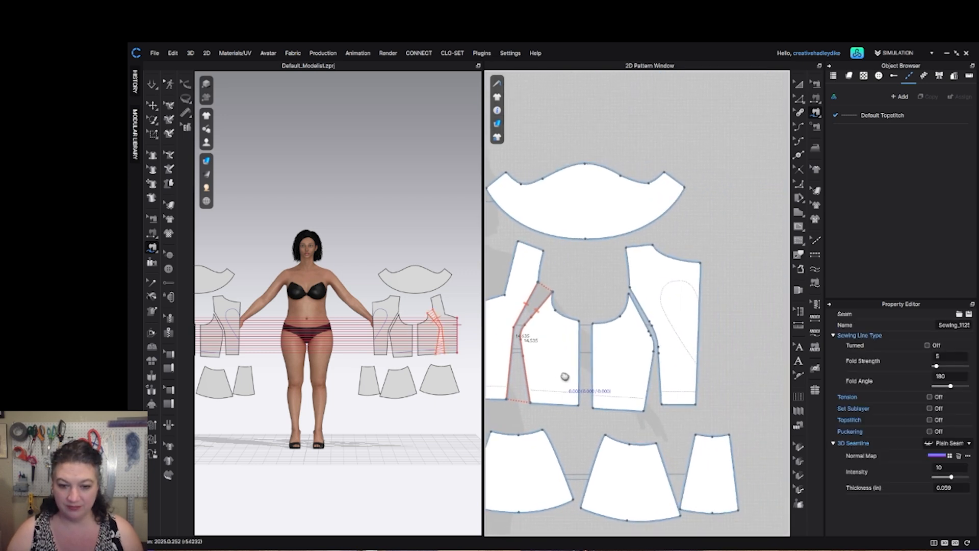
left_click(579, 322)
left_click(579, 406)
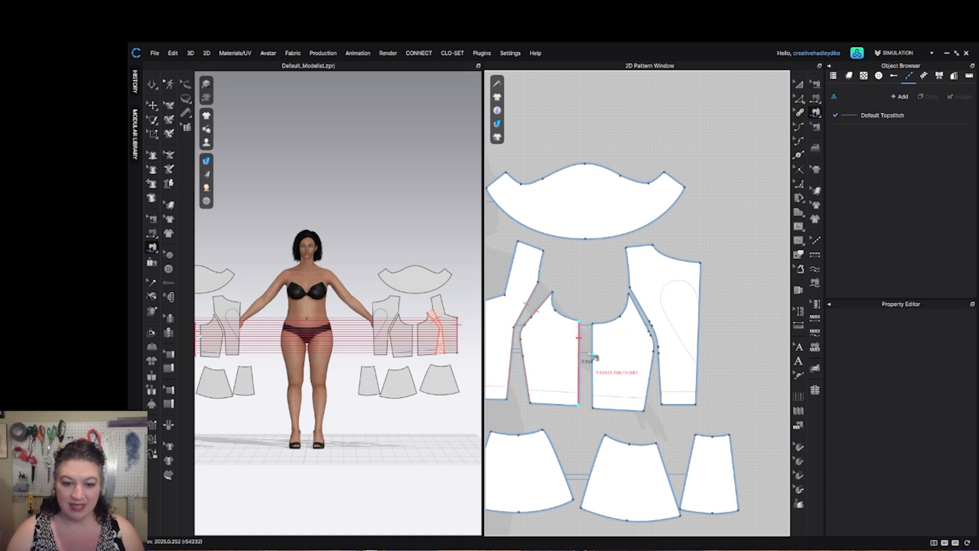
left_click(592, 324)
left_click(593, 408)
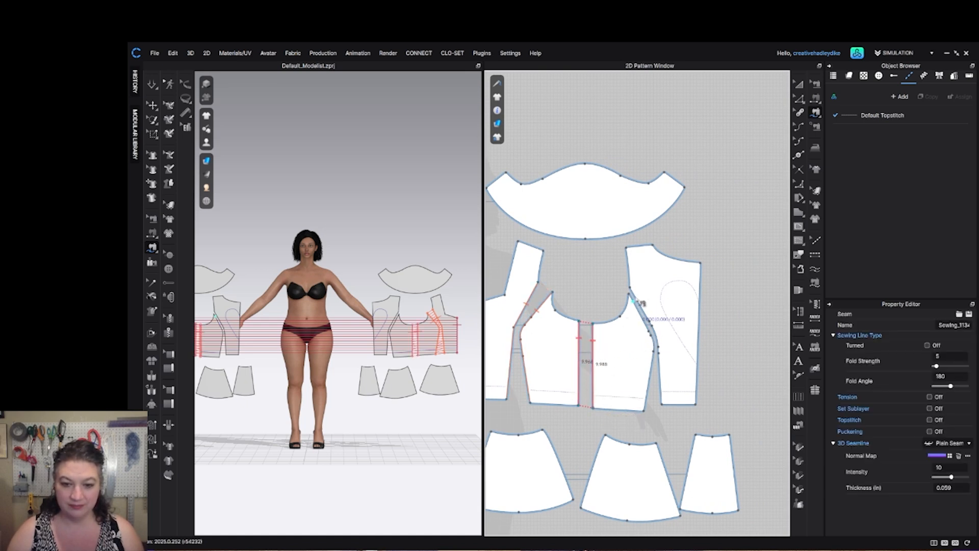
Free-sew the outer side panel's curved edge to the matching edge of the back panel with the heart outline
left_click(629, 294)
left_click(643, 410)
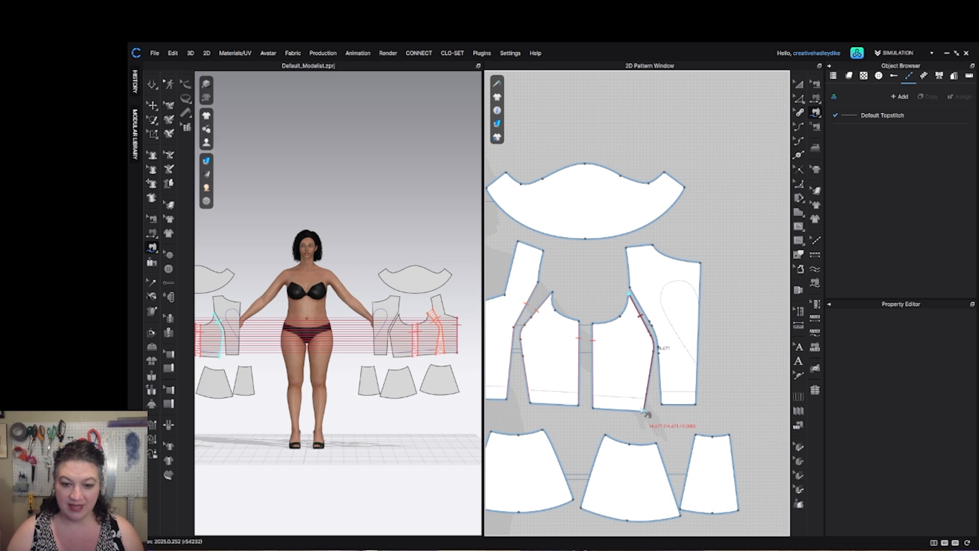
left_click(629, 290)
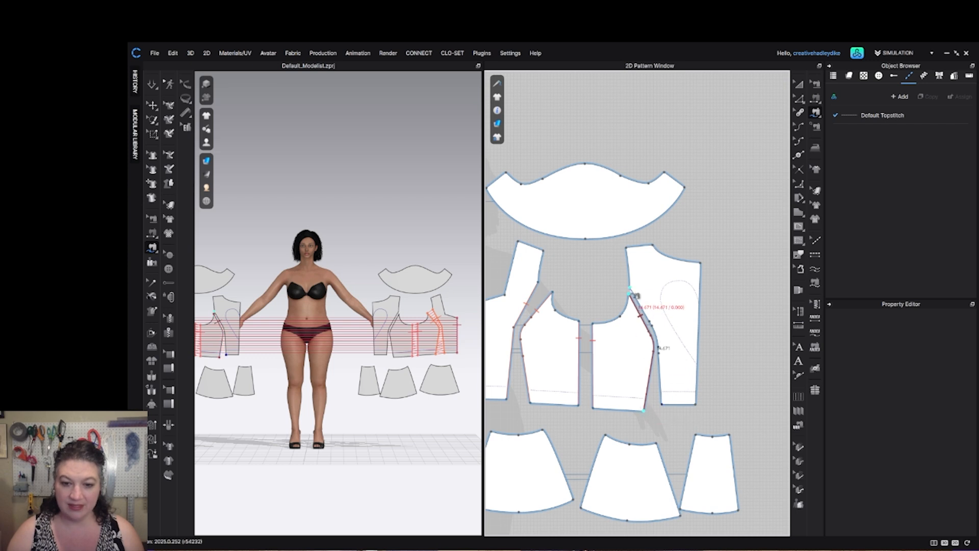
left_click(661, 403)
Segment-sew the outer vertical edges of the two mirrored heart back panels to each other
left_click(815, 98)
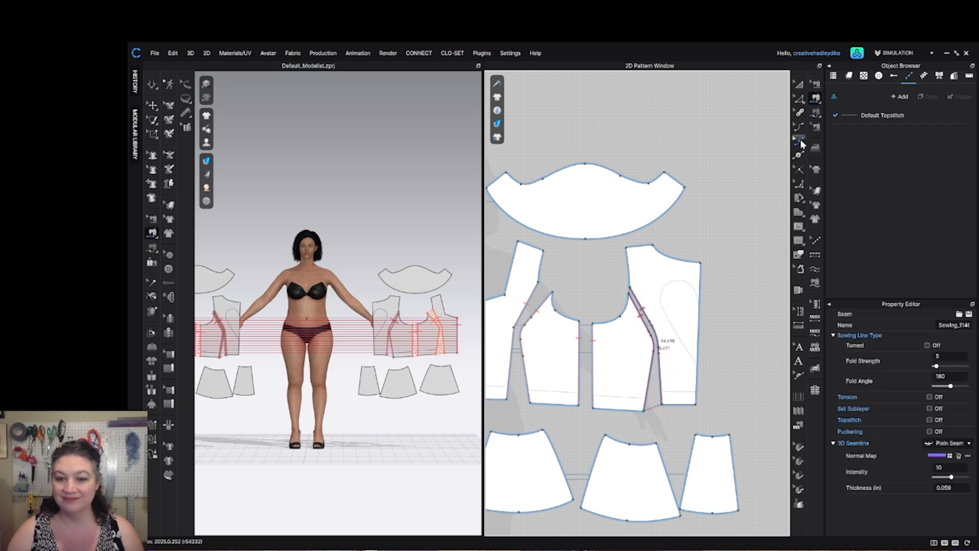
left_click(700, 314)
scroll(669, 322, "down", 4)
scroll(668, 320, "down", 3)
left_click(547, 318)
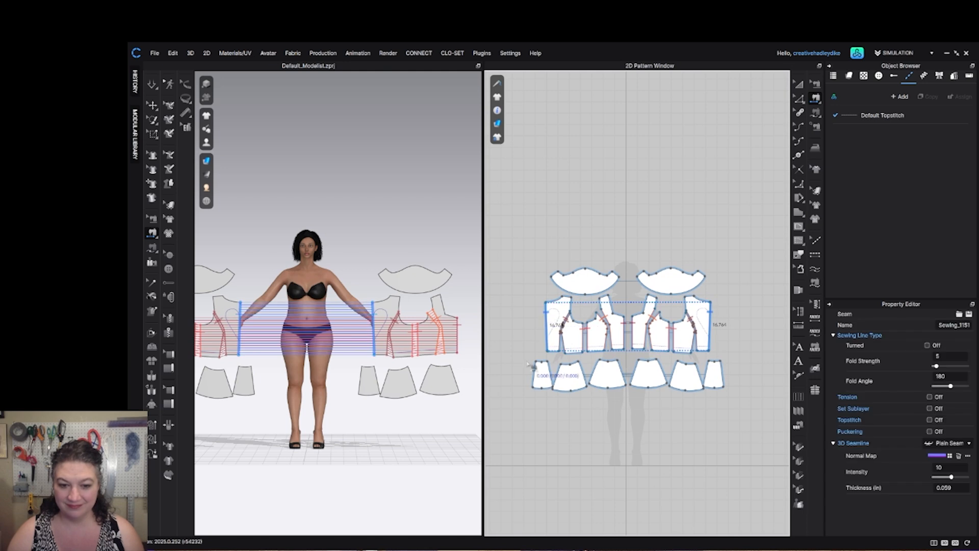
Segment-sew the adjoining side edges of the three flared lower pieces: narrow to middle, and middle to wide
left_click(556, 374)
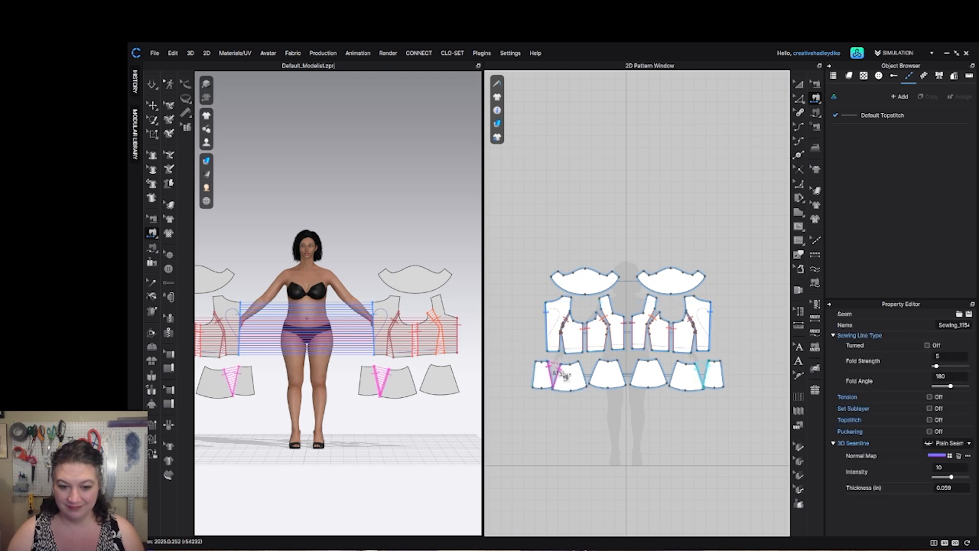
left_click(582, 372)
left_click(595, 370)
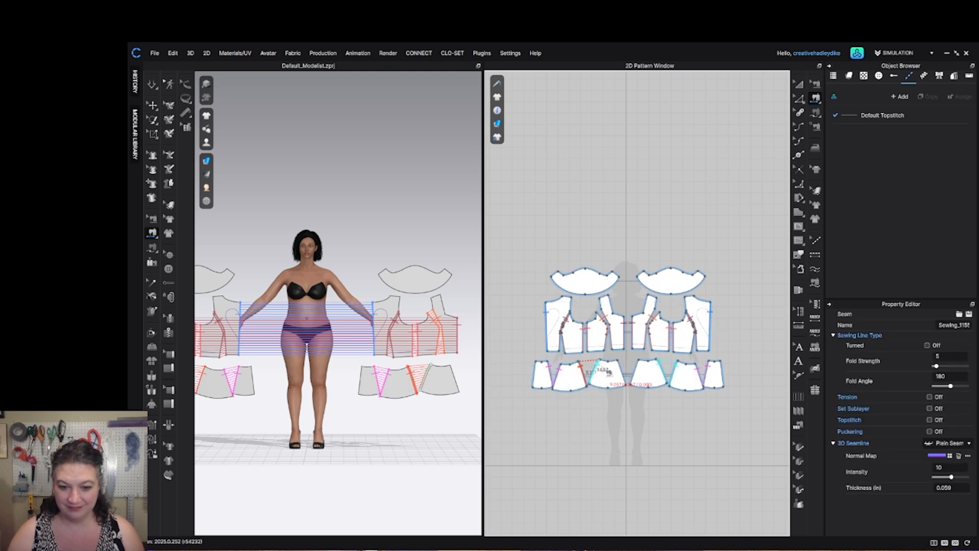
left_click(608, 373)
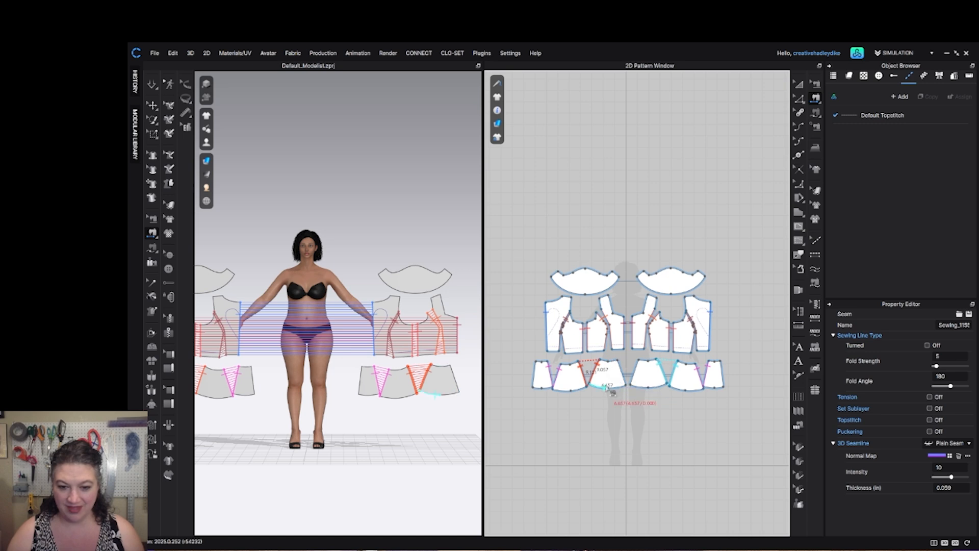
scroll(611, 393, "up", 3)
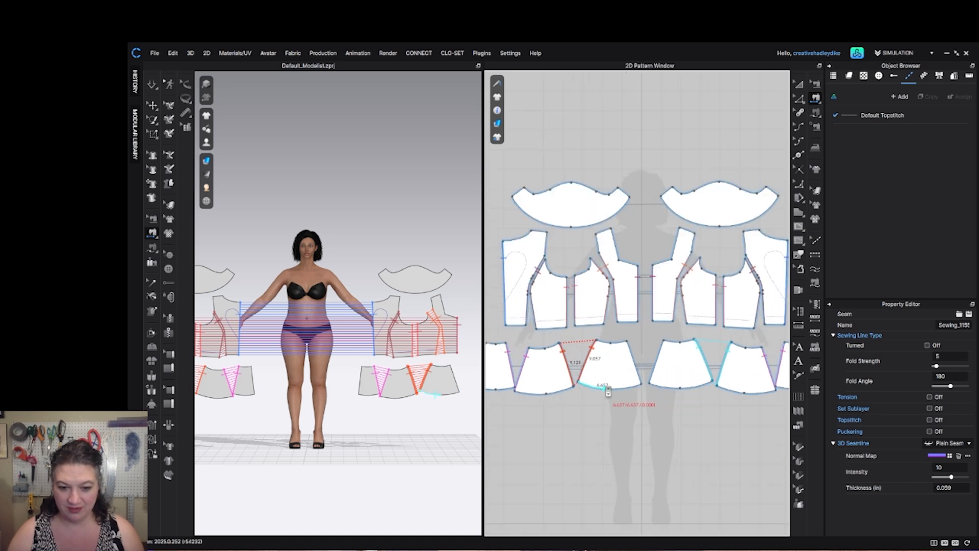
scroll(608, 391, "down", 2)
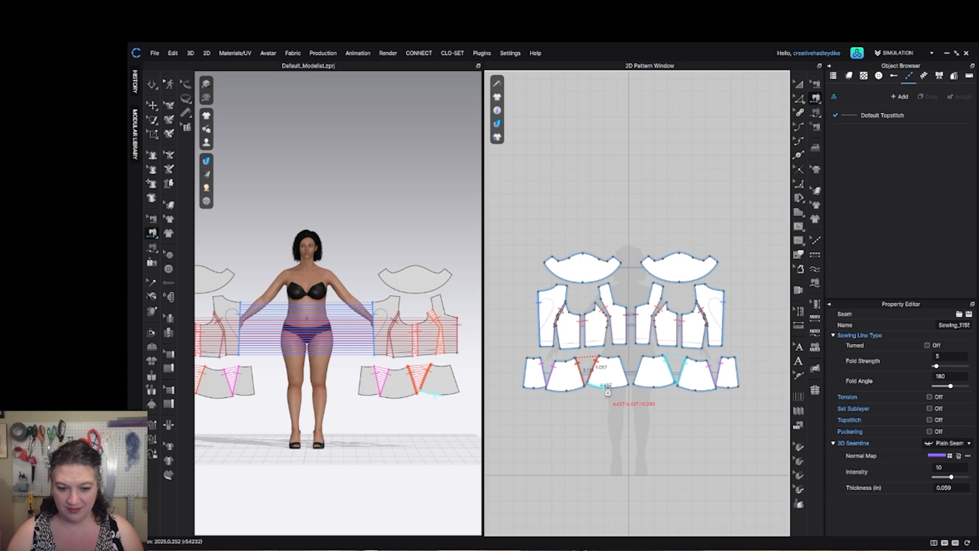
Delete the duplicate mirrored copy of the widest flared lower piece so only one remains
scroll(604, 376, "up", 3)
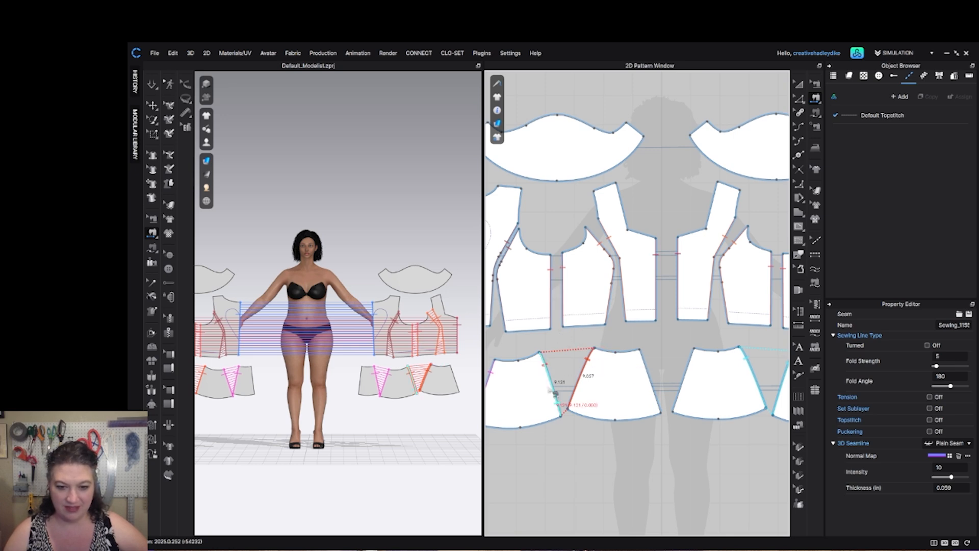
scroll(555, 391, "down", 3)
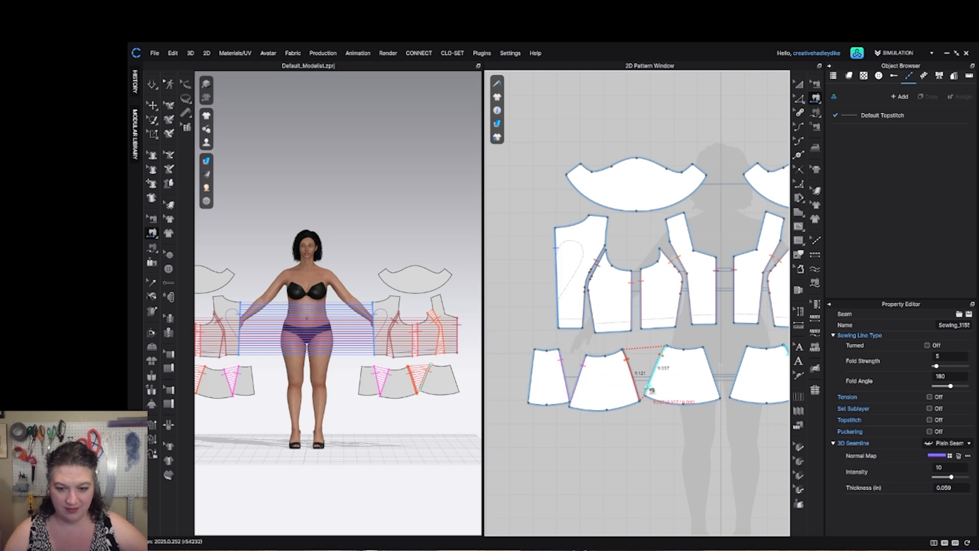
middle_click_drag(672, 394, 570, 408)
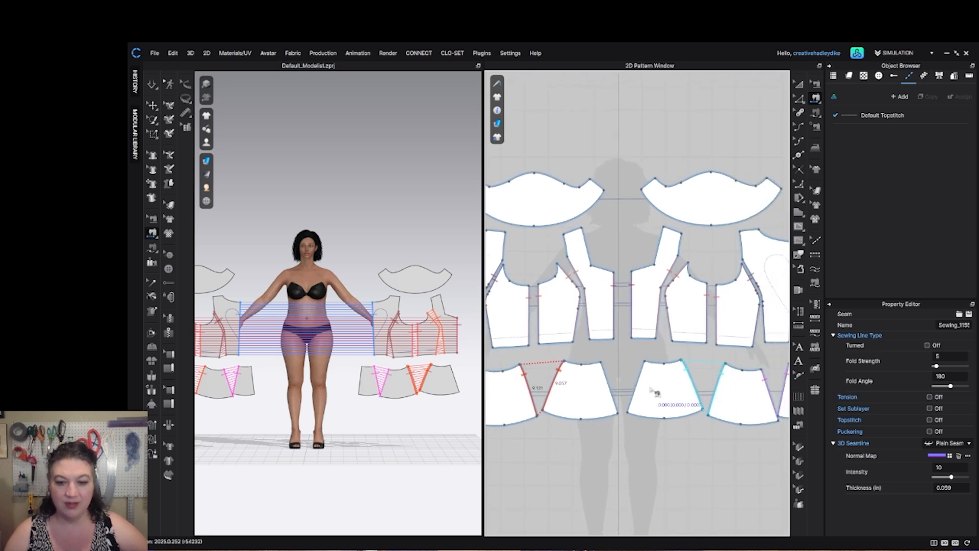
scroll(658, 402, "down", 1)
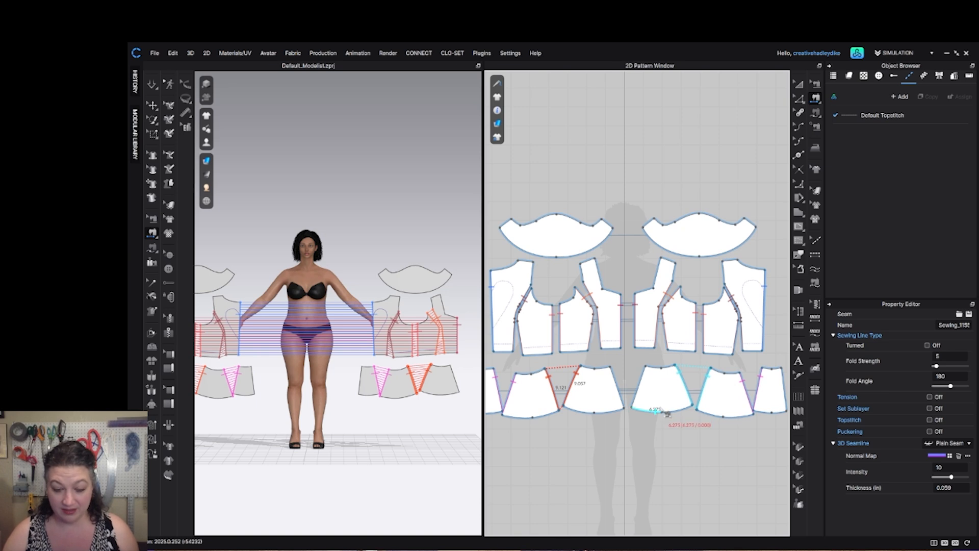
key("a")
left_click(667, 395)
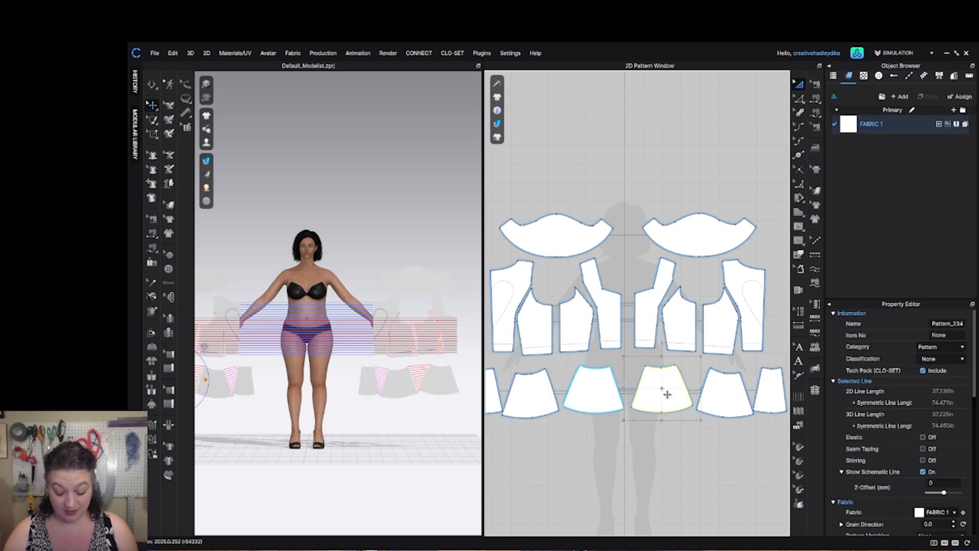
key("Delete")
Move the remaining wide flared piece onto the avatar's center line and shift the neighbouring flared pieces inward beside it
left_click_drag(620, 397, 651, 389)
left_click_drag(721, 401, 688, 397)
left_click_drag(515, 397, 543, 393)
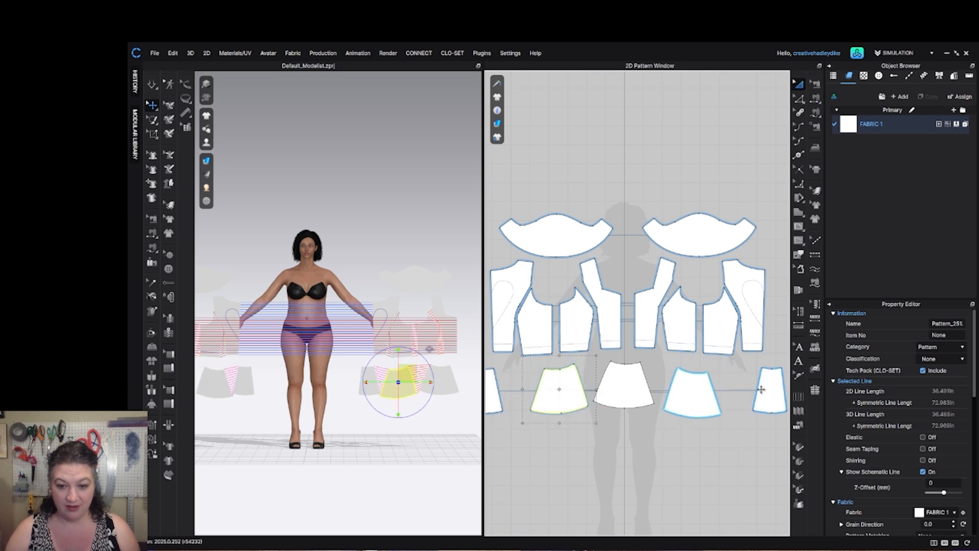
left_click_drag(761, 389, 742, 394)
left_click(646, 435)
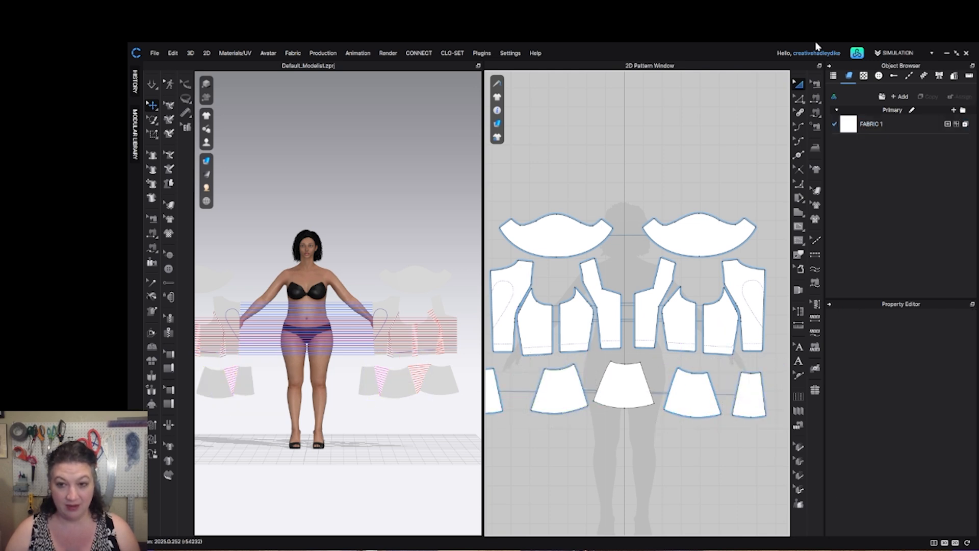
Segment-sew the center flared piece's free side to the adjoining middle piece, and the two narrow flared pieces' outer edges together
left_click(816, 98)
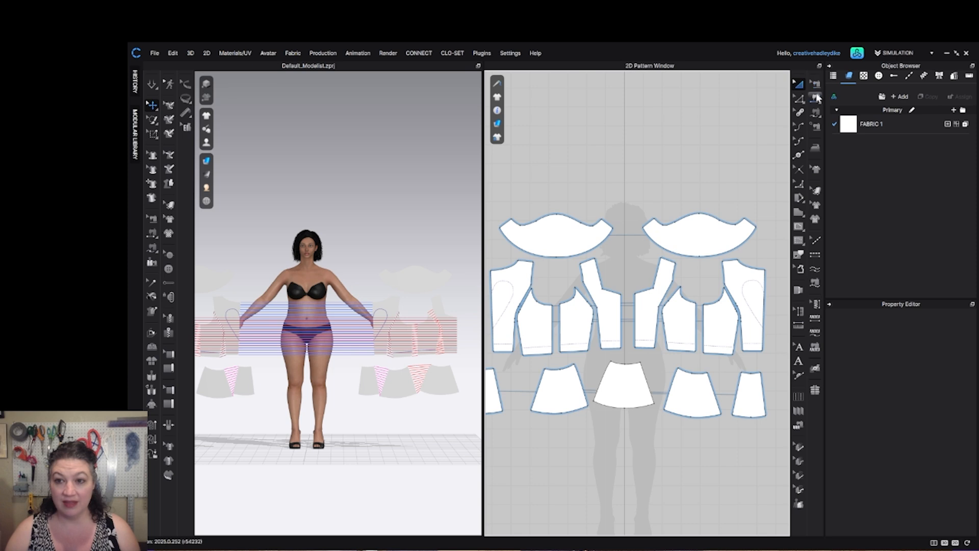
left_click(606, 381)
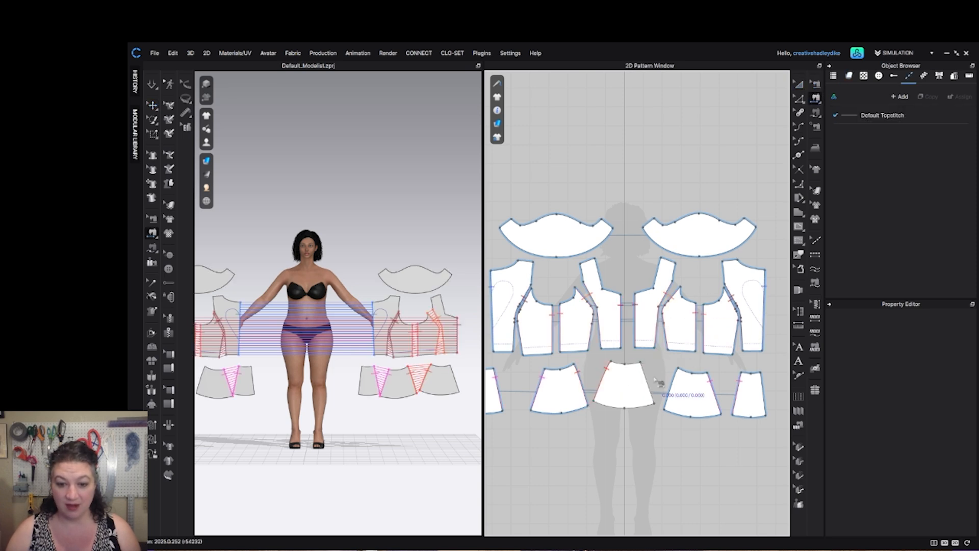
left_click(657, 385)
left_click(673, 390)
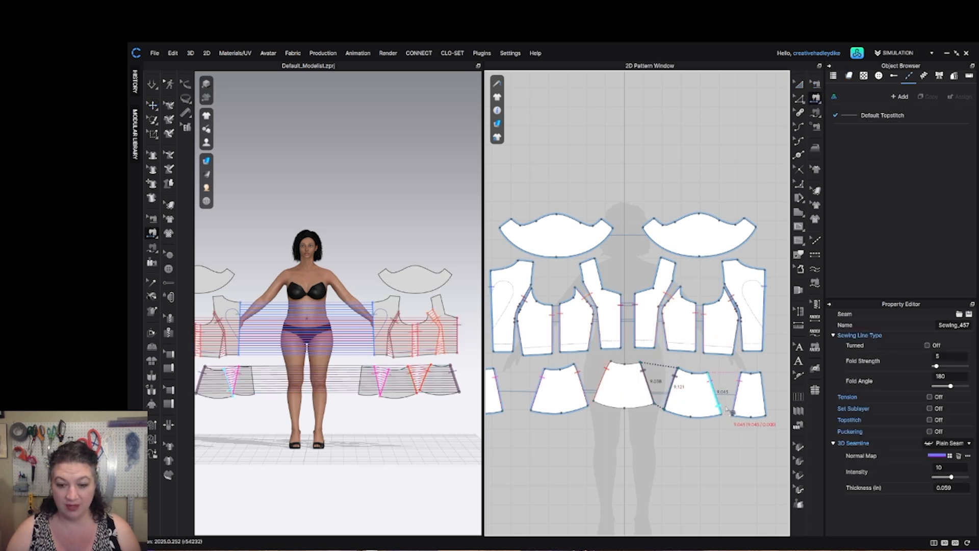
left_click(763, 393)
scroll(767, 385, "down", 3)
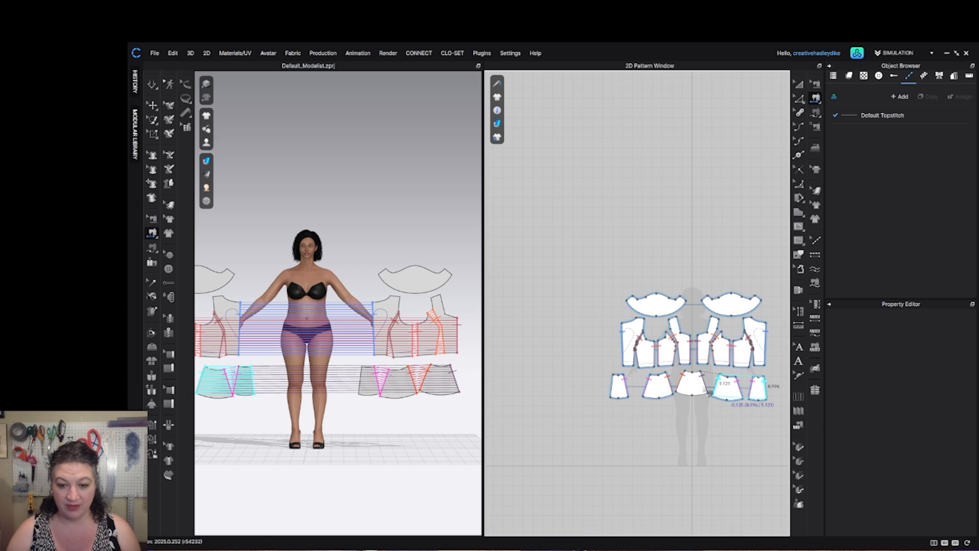
left_click(627, 394)
Segment-sew the heart back panel's hem to the top edge of the narrow flared piece
scroll(612, 395, "up", 5)
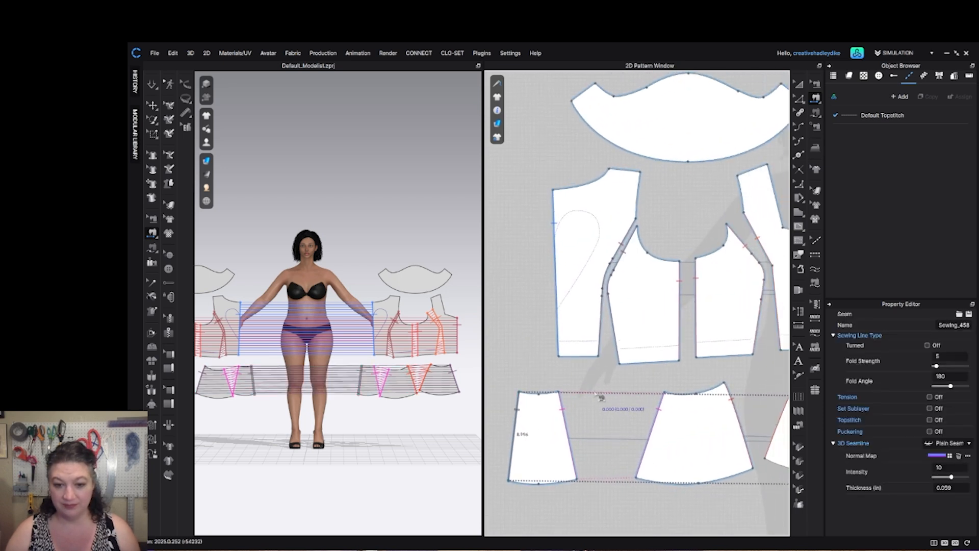
left_click(567, 359)
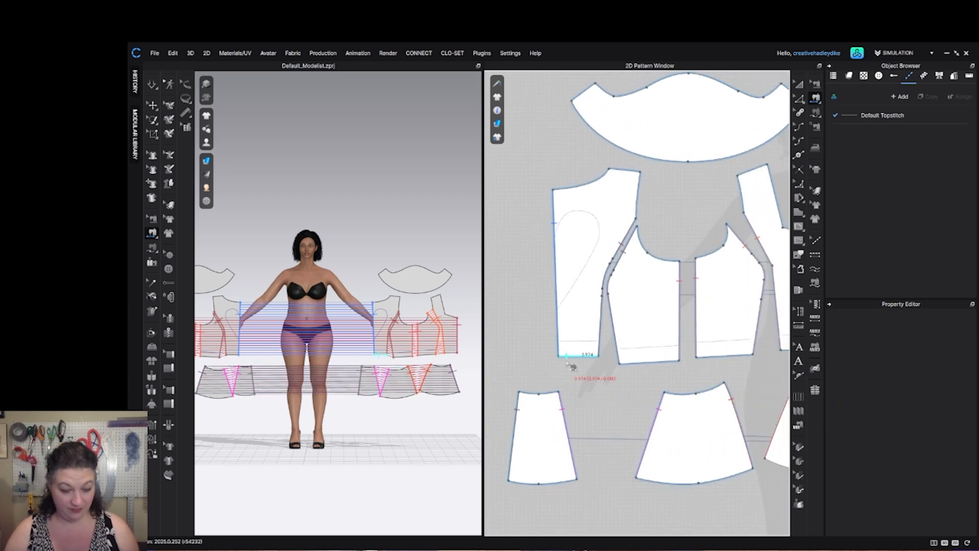
left_click(552, 393)
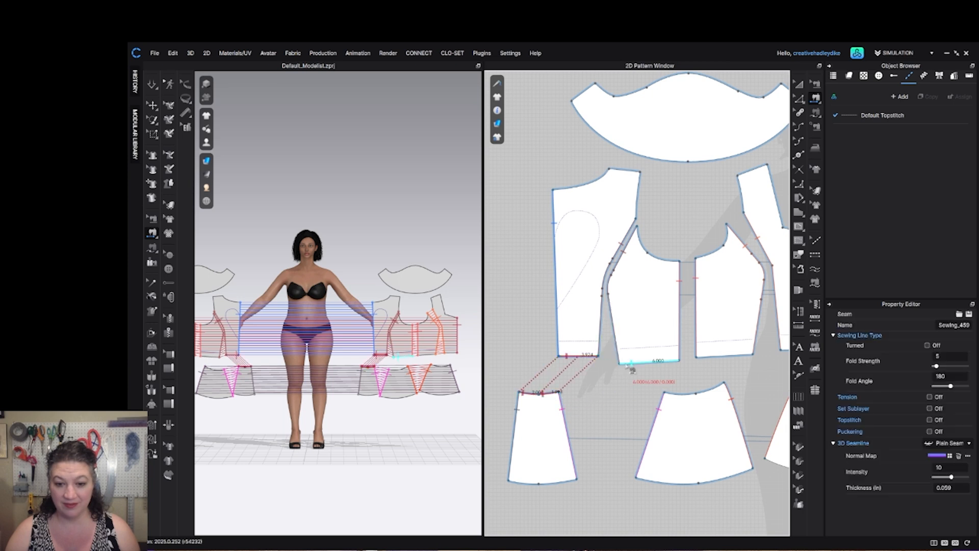
Try to segment-sew the two side panels' hems to the top edges of the middle and center flared pieces
left_click(639, 362)
left_click(710, 398)
scroll(710, 398, "down", 3)
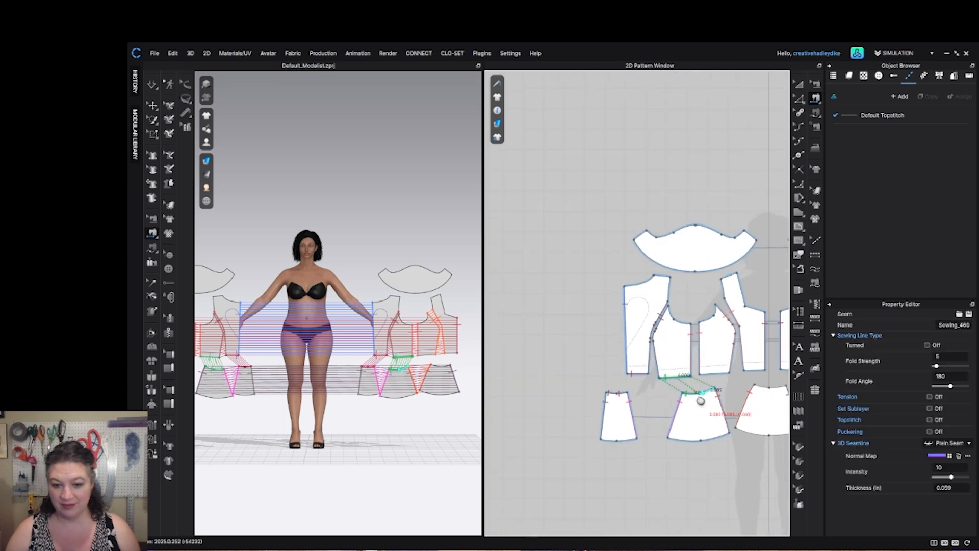
scroll(604, 390, "up", 1)
left_click(610, 380)
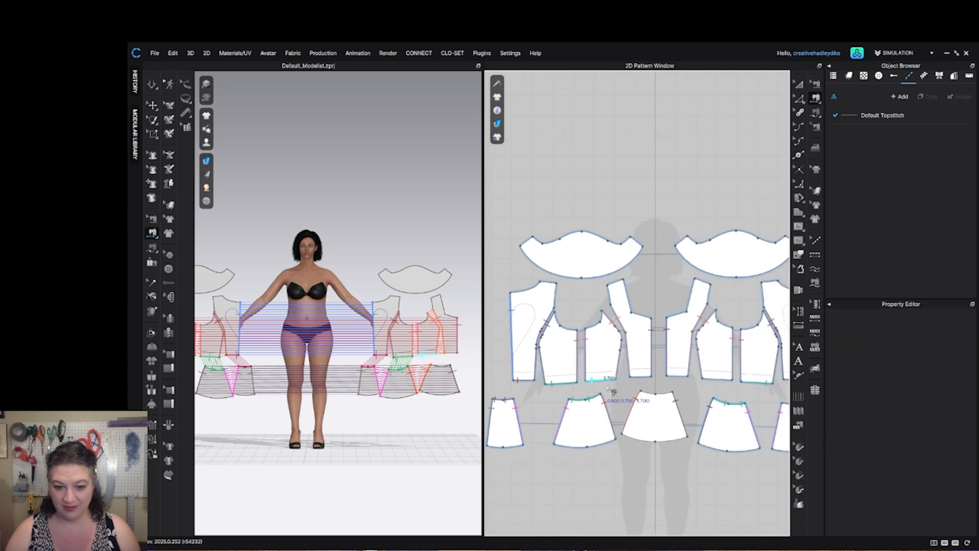
left_click(667, 400)
scroll(668, 401, "down", 3)
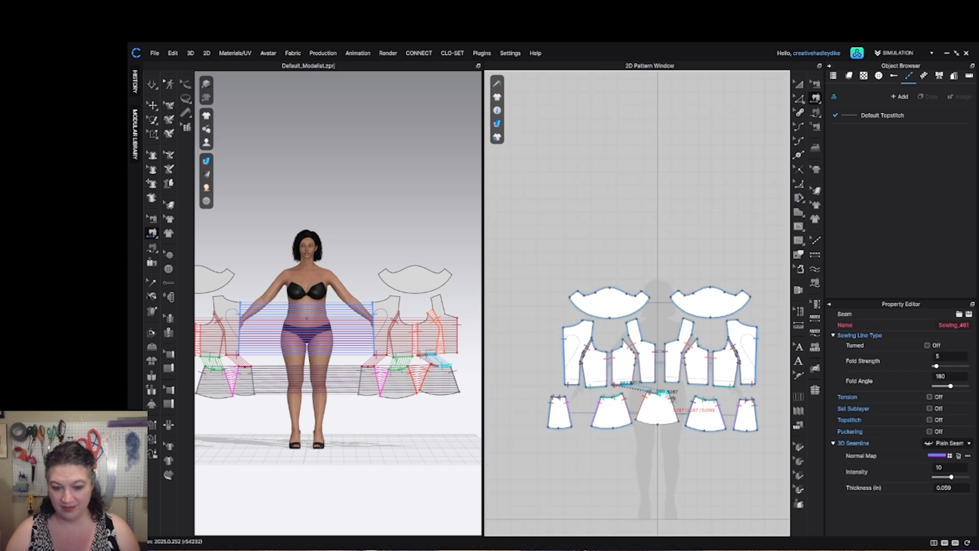
scroll(674, 400, "up", 5)
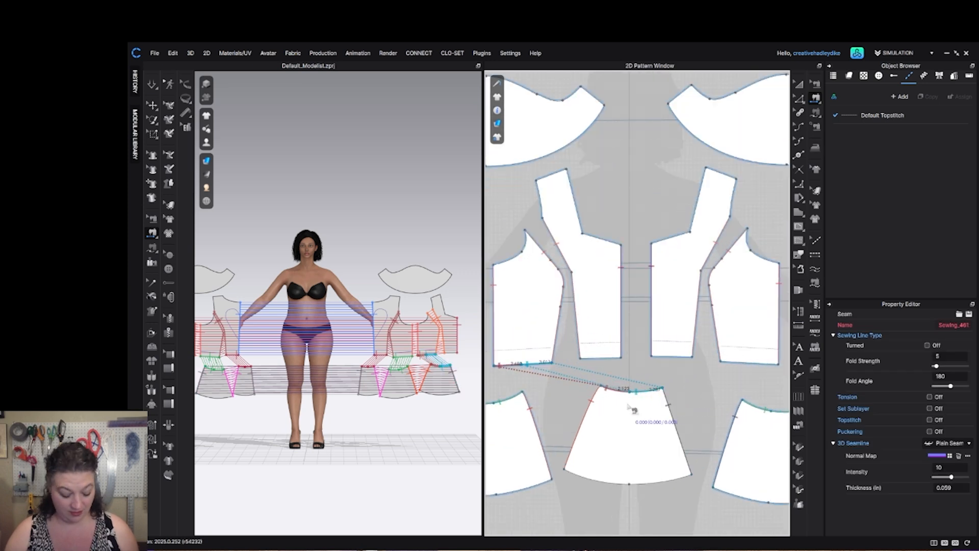
Undo the seams just made between the side panels' hems and the middle and center flared pieces
key("ctrl+z")
key("ctrl+z")
key("ctrl+z")
scroll(600, 426, "down", 5)
key("ctrl+z")
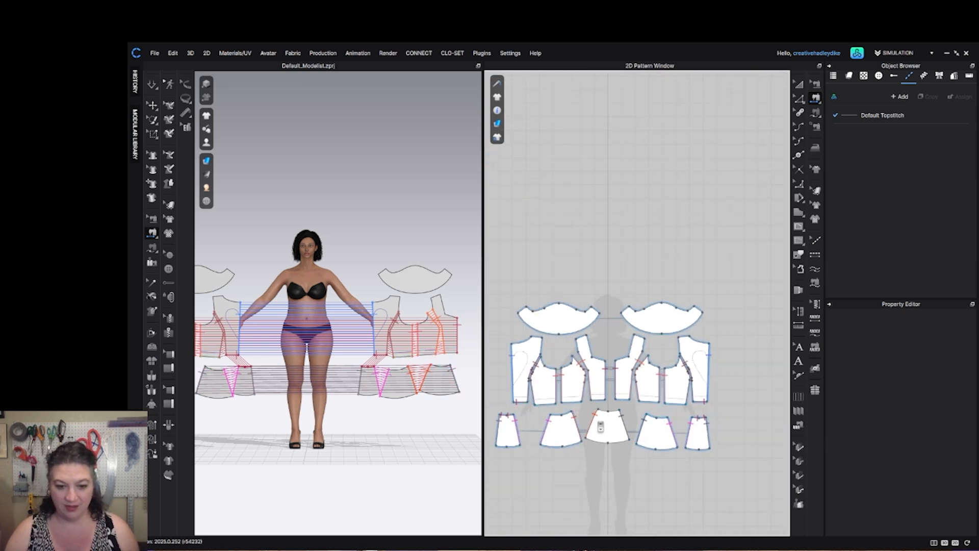
Segment-sew the front center panel's hem to the nearer half of the center flared piece's top edge
scroll(601, 421, "down", 3)
scroll(692, 400, "up", 5)
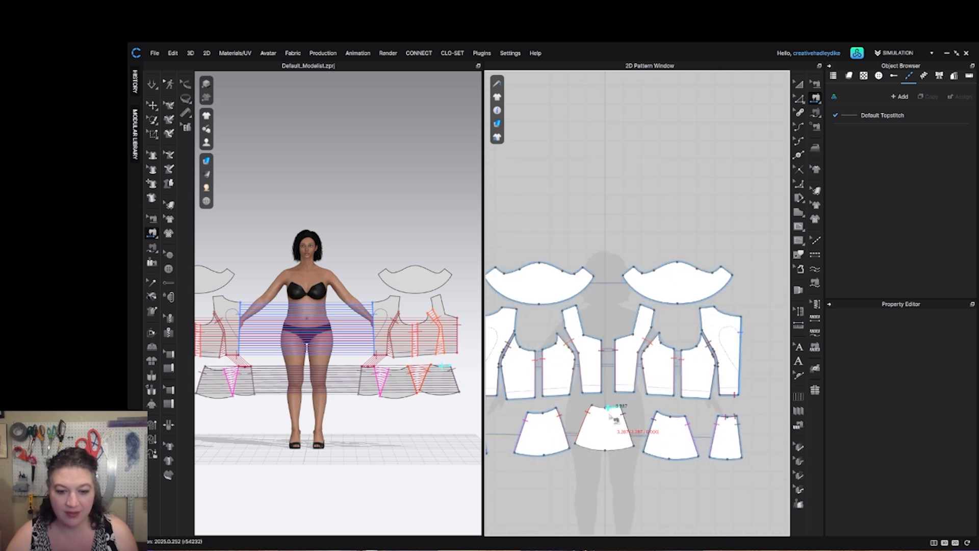
scroll(692, 400, "up", 4)
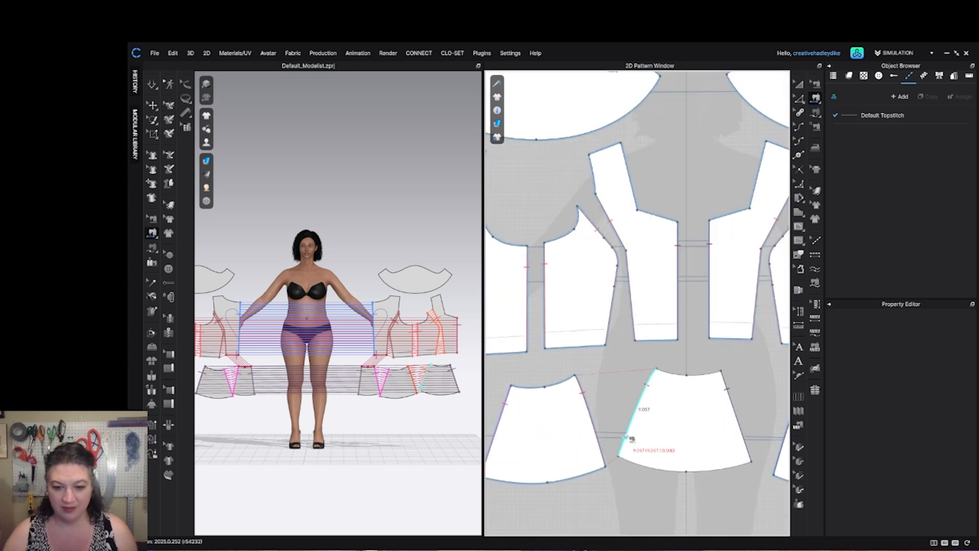
left_click(672, 368)
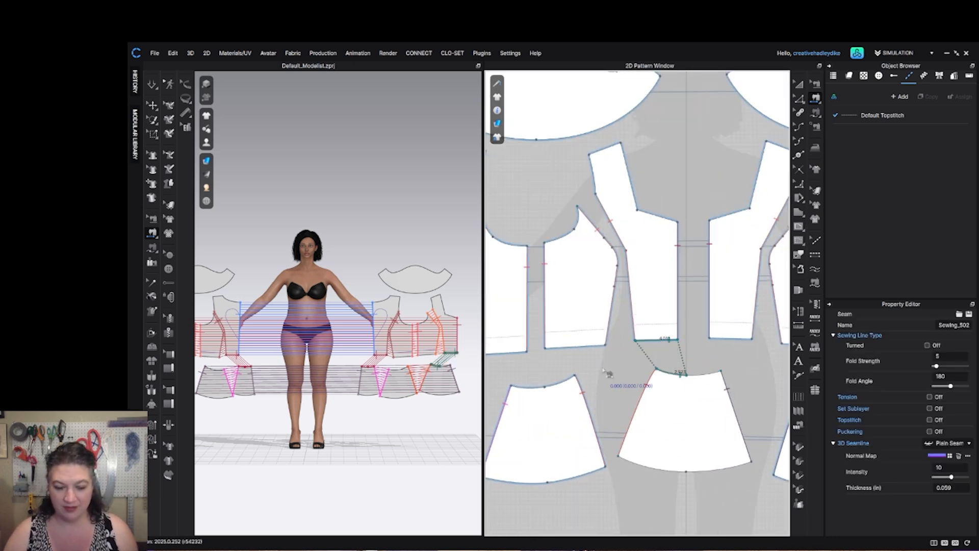
Segment-sew the front center panel's shoulder edge to the shoulder edge of the heart back panel
scroll(653, 366, "down", 3)
scroll(644, 365, "up", 2)
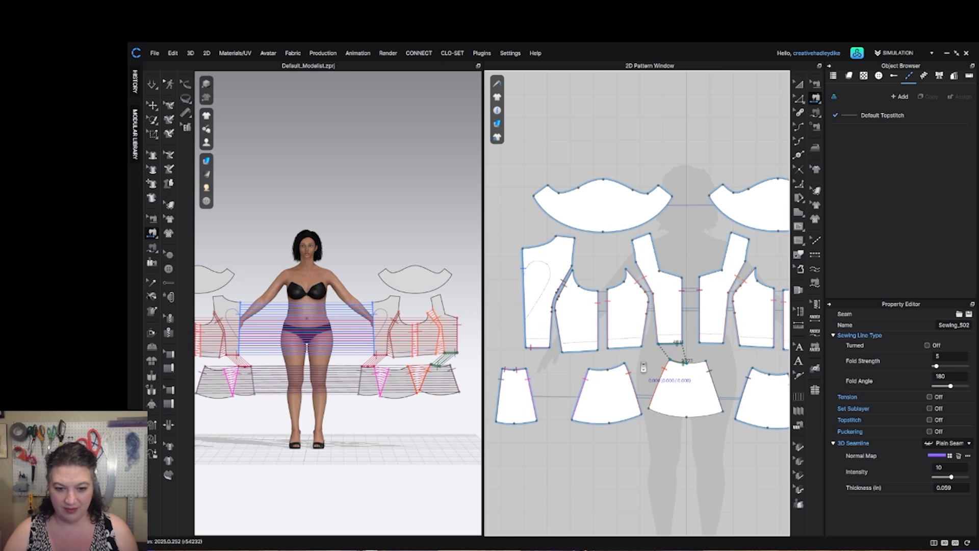
scroll(525, 381, "up", 3)
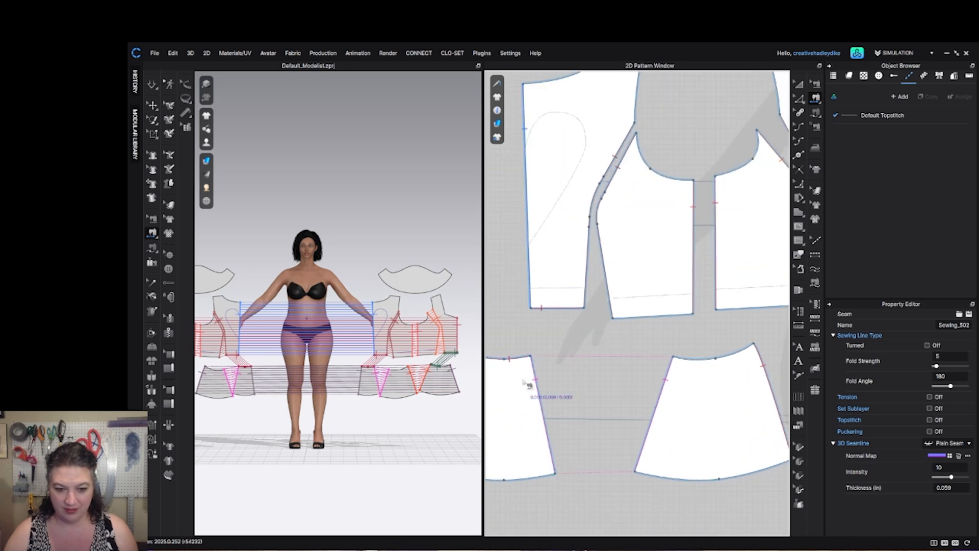
scroll(591, 348, "down", 4)
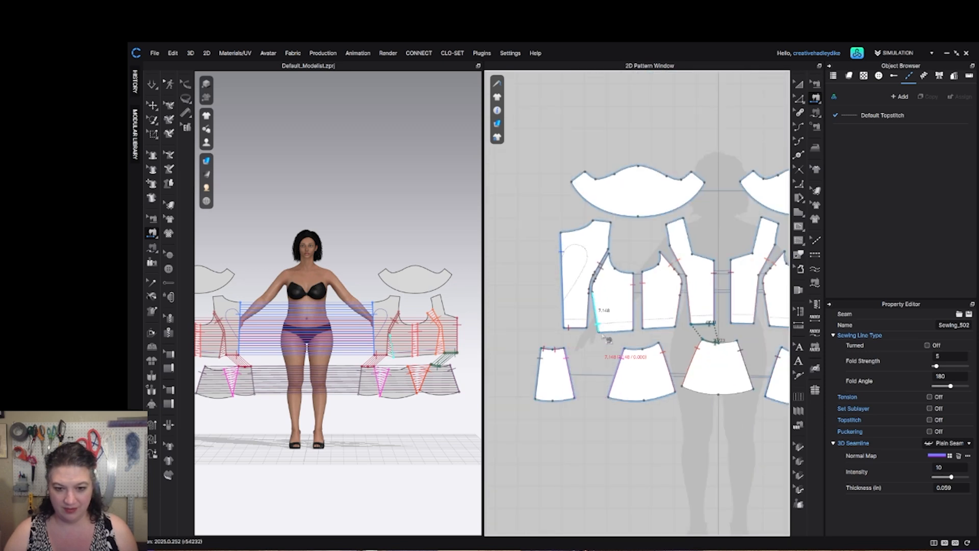
middle_click_drag(672, 269, 563, 349)
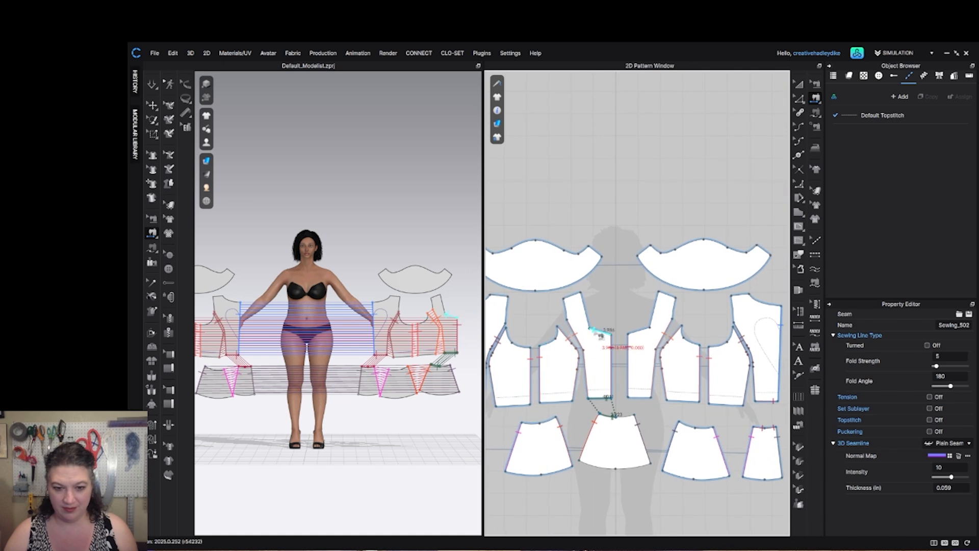
left_click(569, 297)
left_click(509, 296)
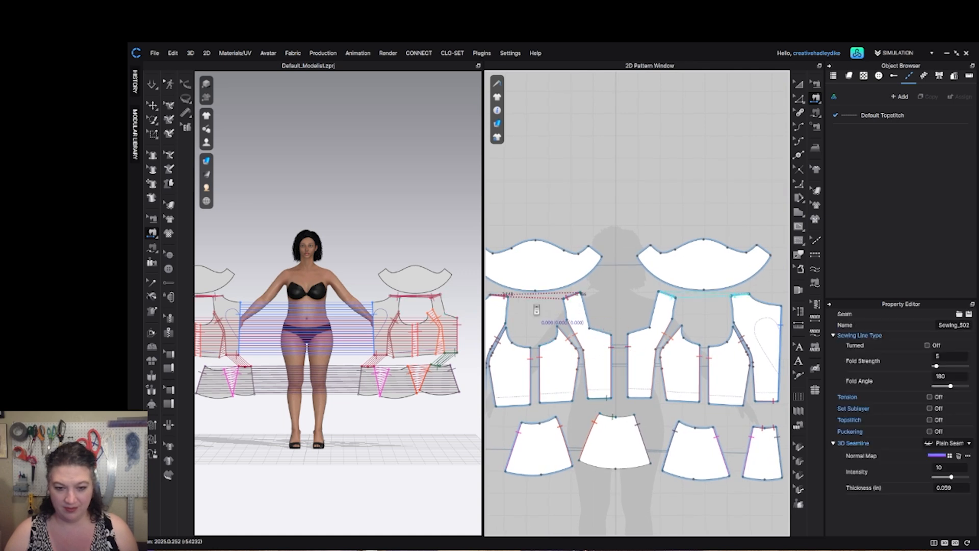
M:N free-sew the full sleeve cap to the armhole edges of the heart back panel, both side panels and the front center panel
scroll(533, 306, "down", 2)
left_click(815, 113)
scroll(477, 250, "up", 2)
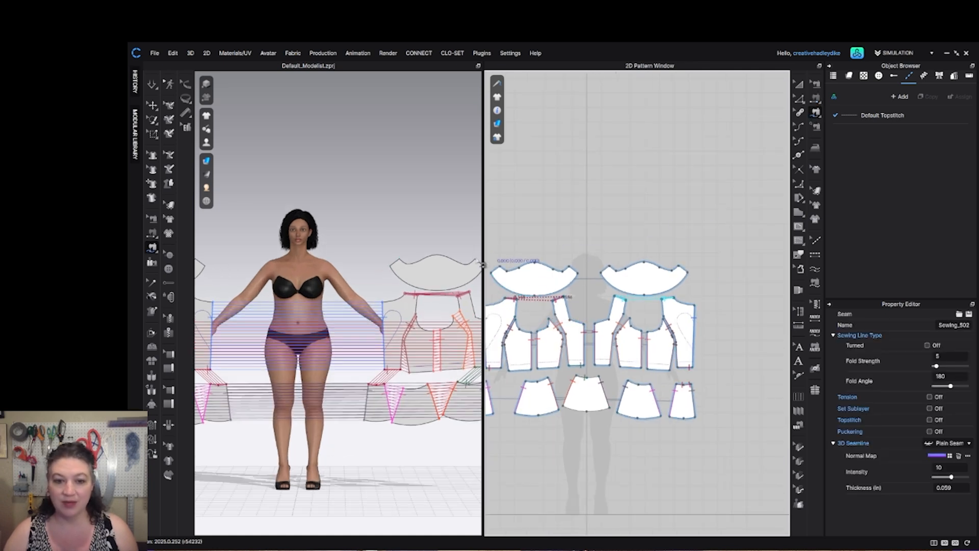
middle_click_drag(534, 262, 570, 248)
scroll(653, 270, "up", 3)
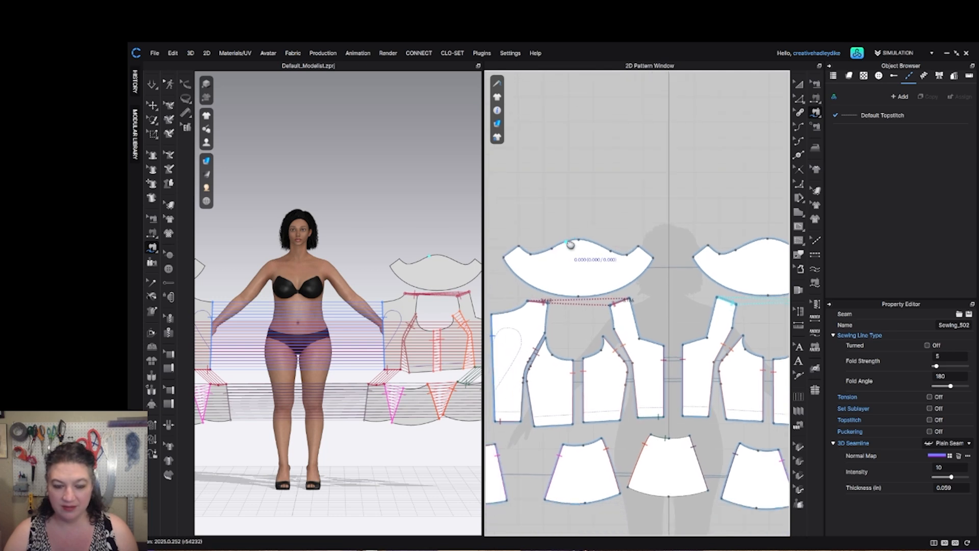
left_click(519, 247)
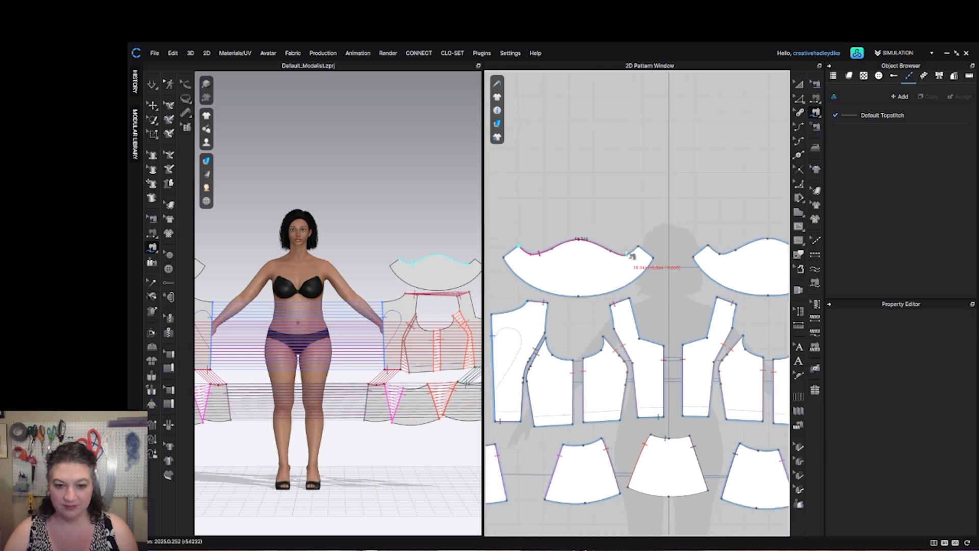
left_click(644, 252)
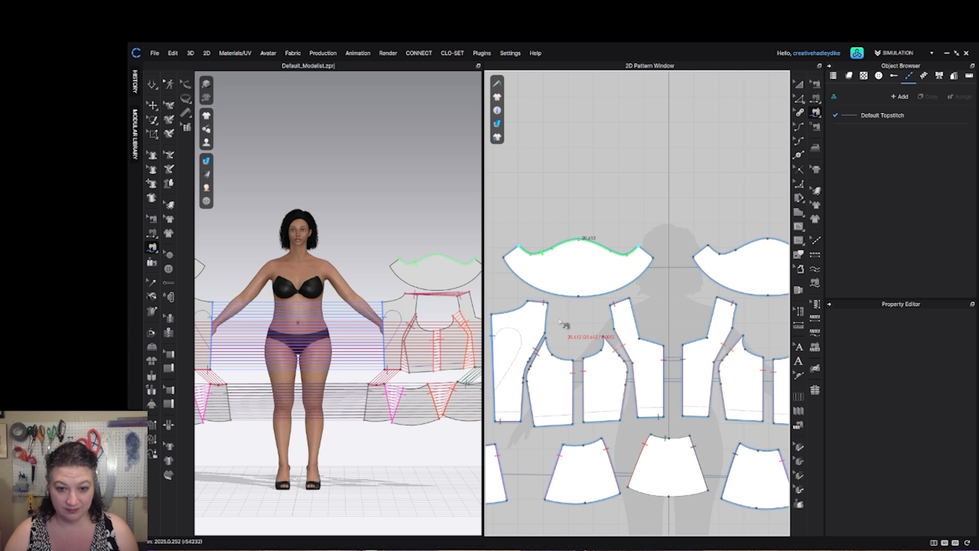
left_click(572, 360)
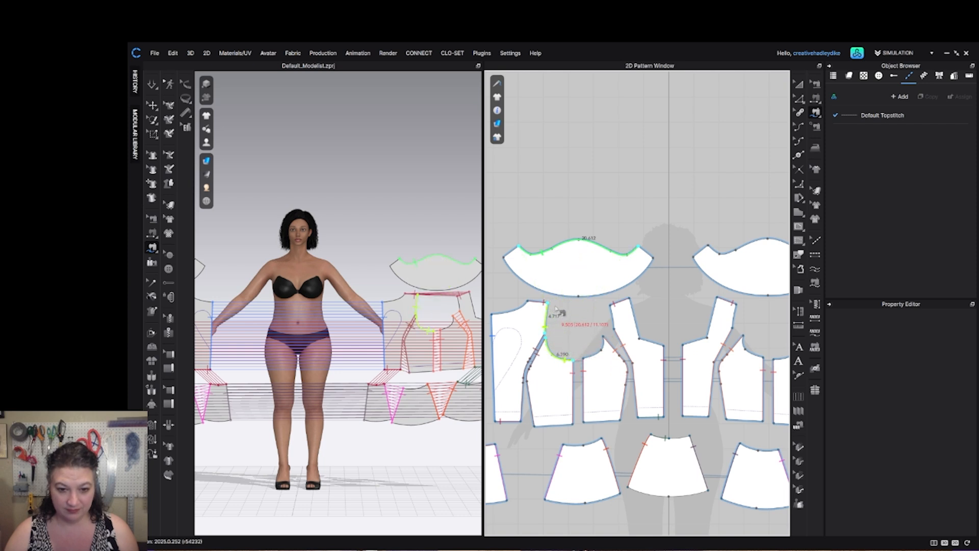
left_click(610, 304)
left_click(614, 329)
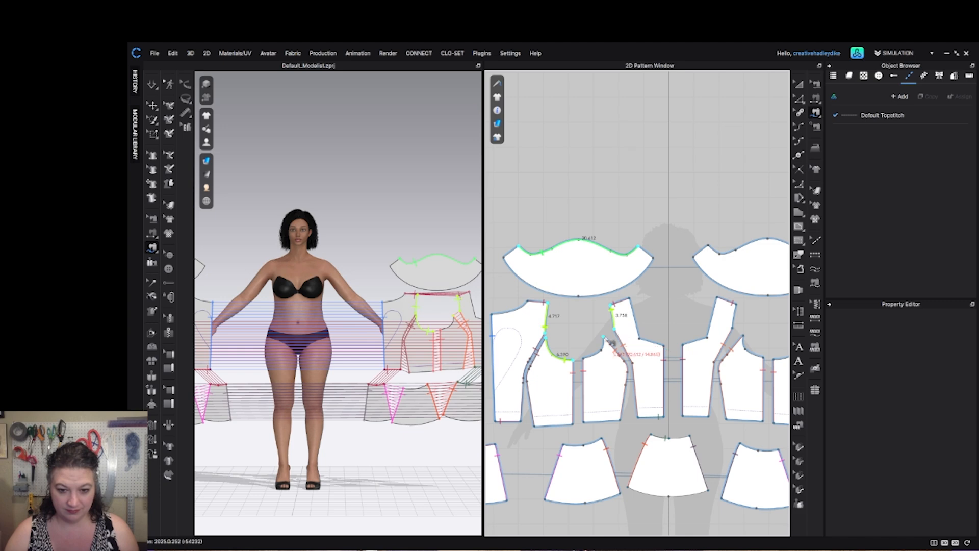
left_click(604, 337)
key("Return")
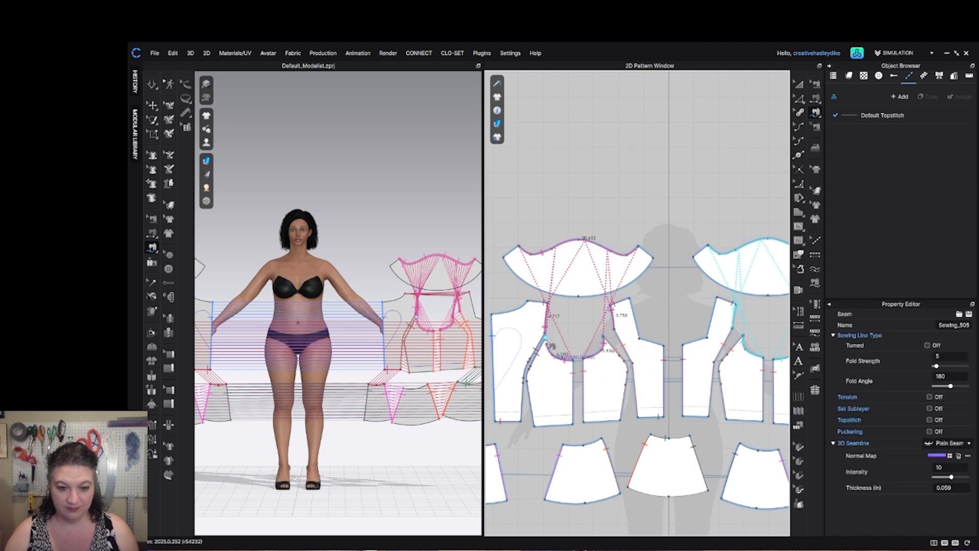
scroll(545, 333, "up", 2)
scroll(544, 333, "down", 3)
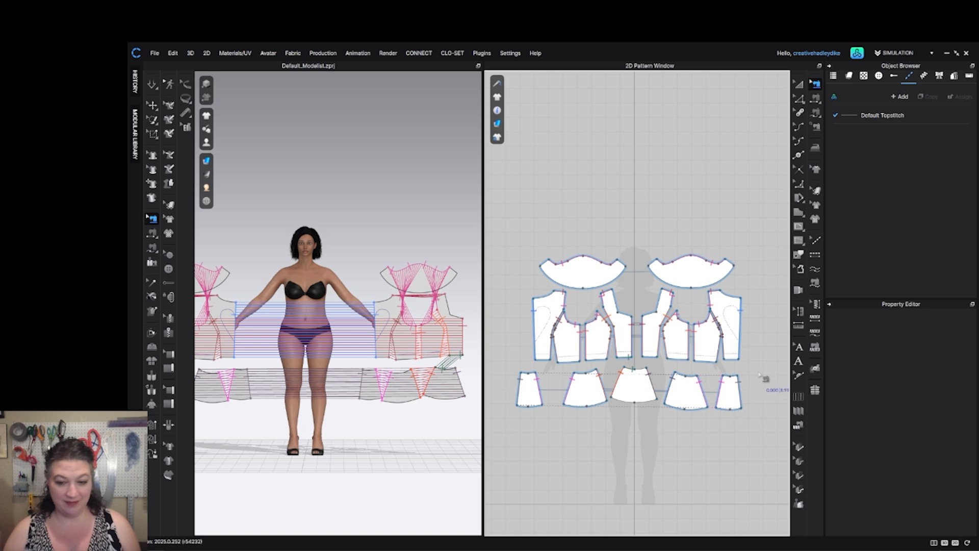
Delete the whole row of flared lower pieces from the 2D pattern, keeping the sleeves and bodice panels
key("a")
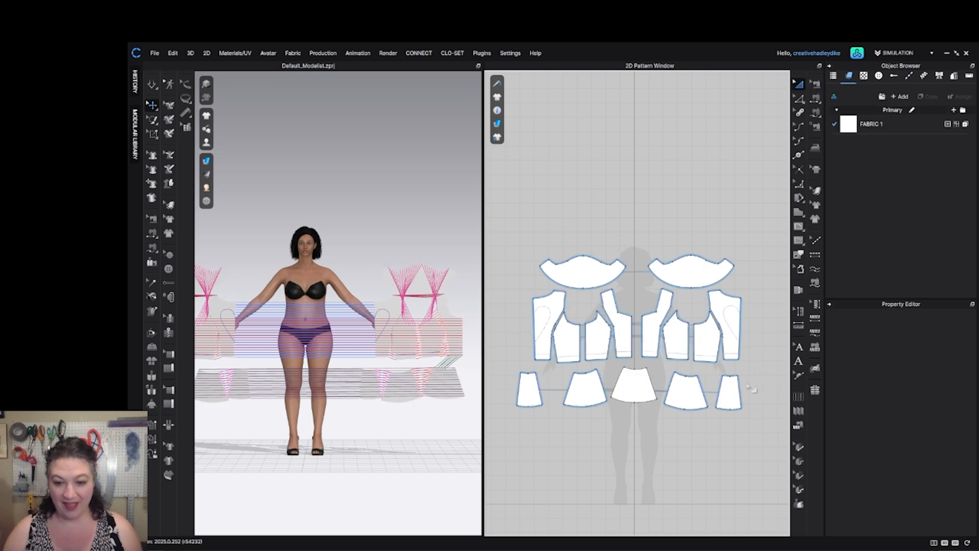
left_click_drag(785, 386, 506, 429)
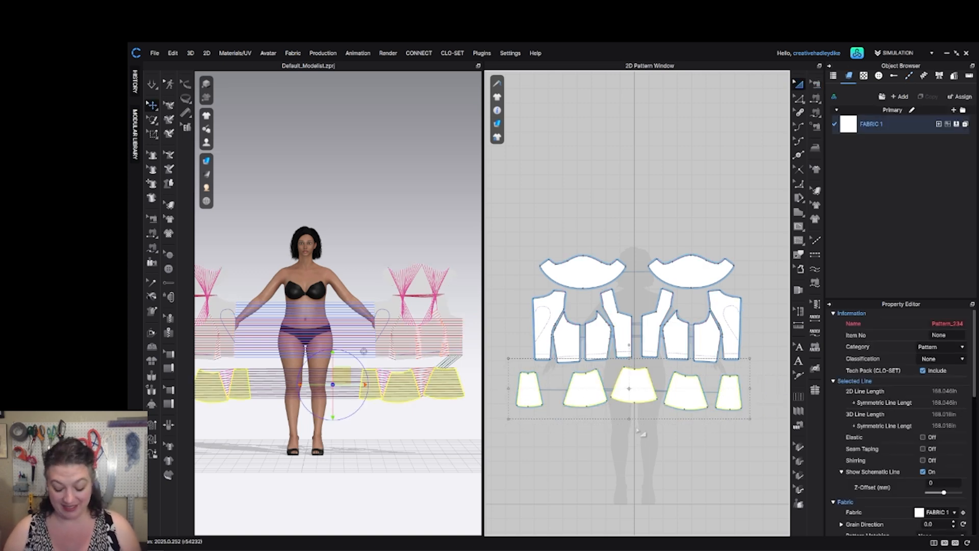
key("Delete")
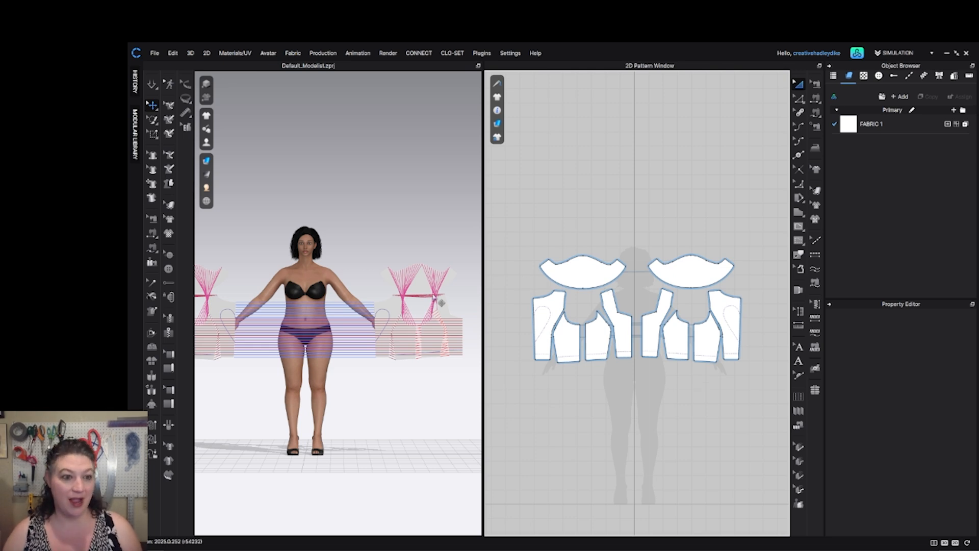
Switch to the Heart Back Shirt.ai document in Illustrator and join the upper-right end points of the rightmost flared piece as a corner
left_click(467, 550)
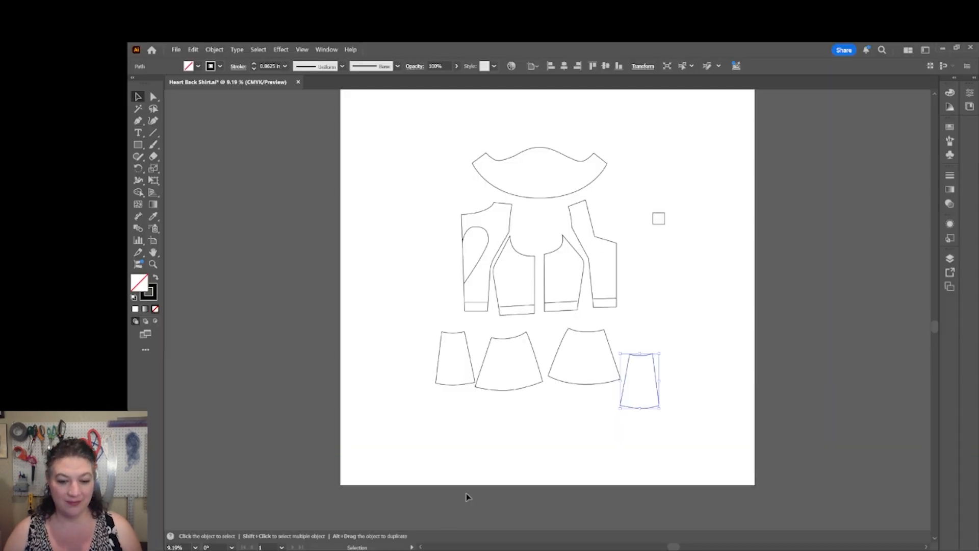
left_click(669, 368)
left_click(651, 355)
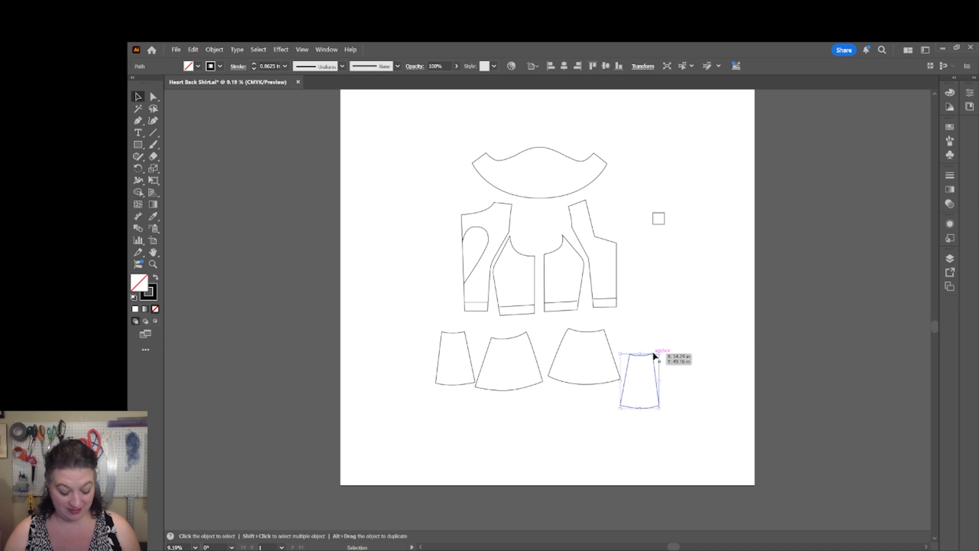
left_click_drag(675, 341, 632, 430)
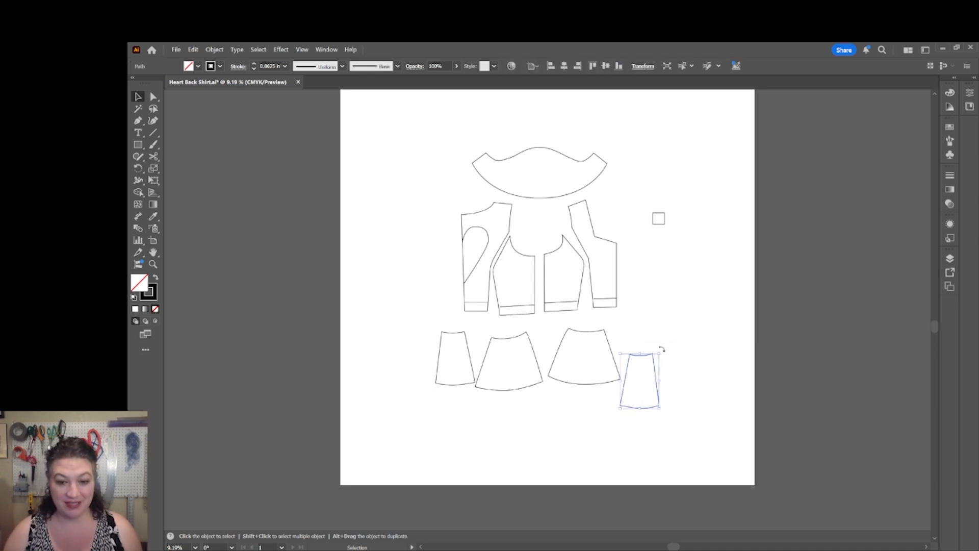
left_click(665, 346)
key("a")
left_click_drag(651, 362, 651, 364)
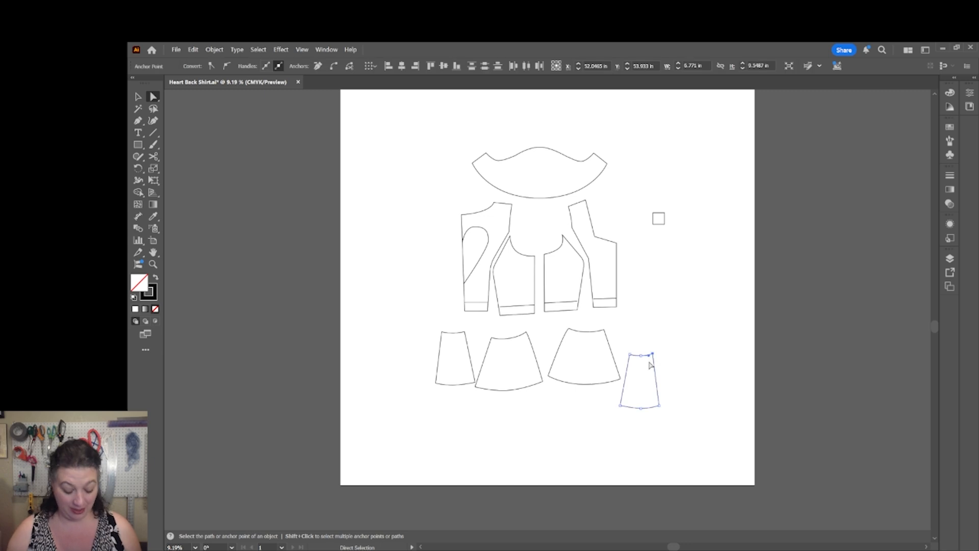
key("ctrl+j")
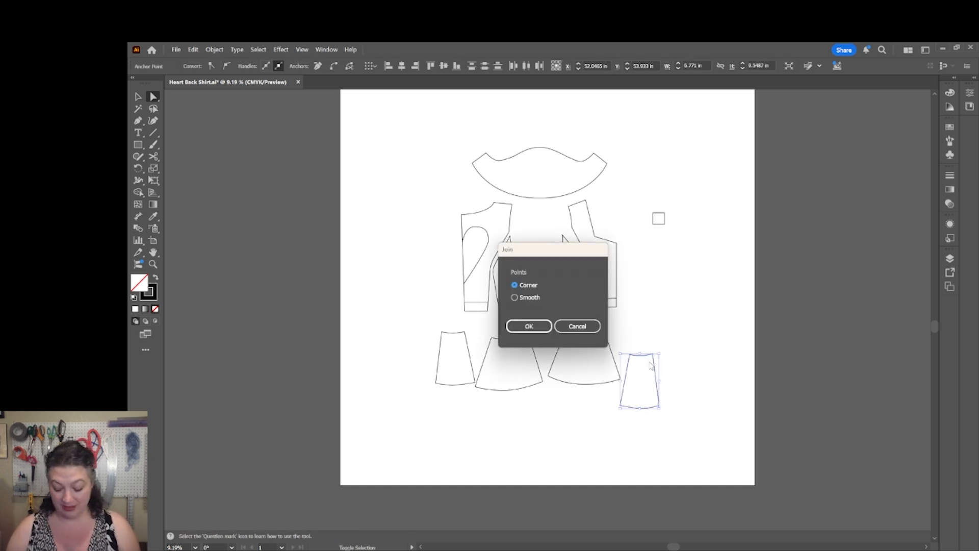
key("Return")
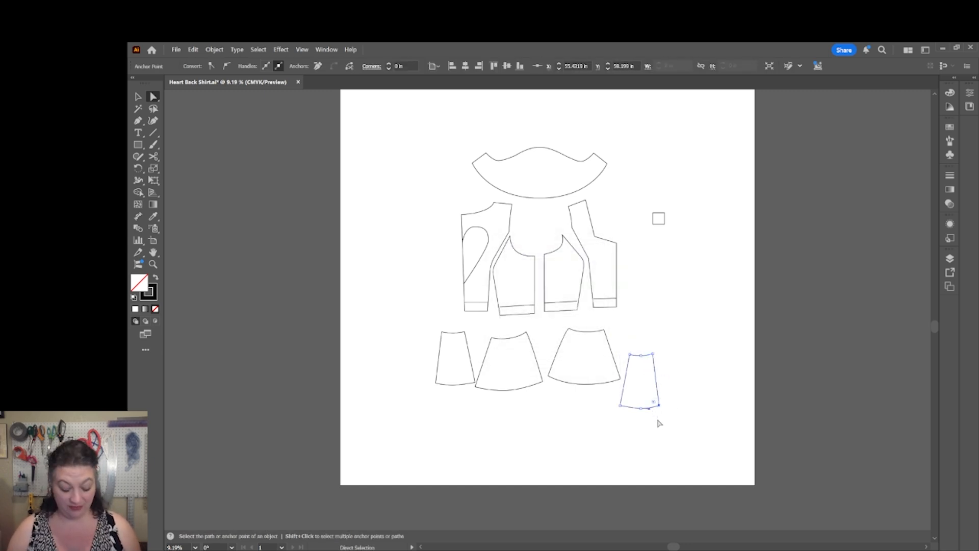
Join the end points at both lower corners and the upper-left corner of the rightmost flared piece as corners
key("ctrl+j")
key("Return")
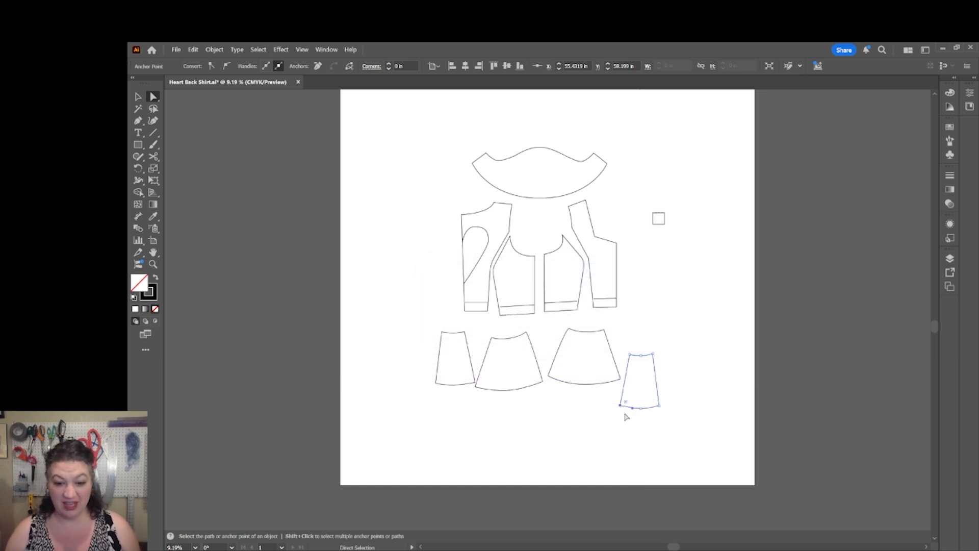
key("ctrl+j")
key("Return")
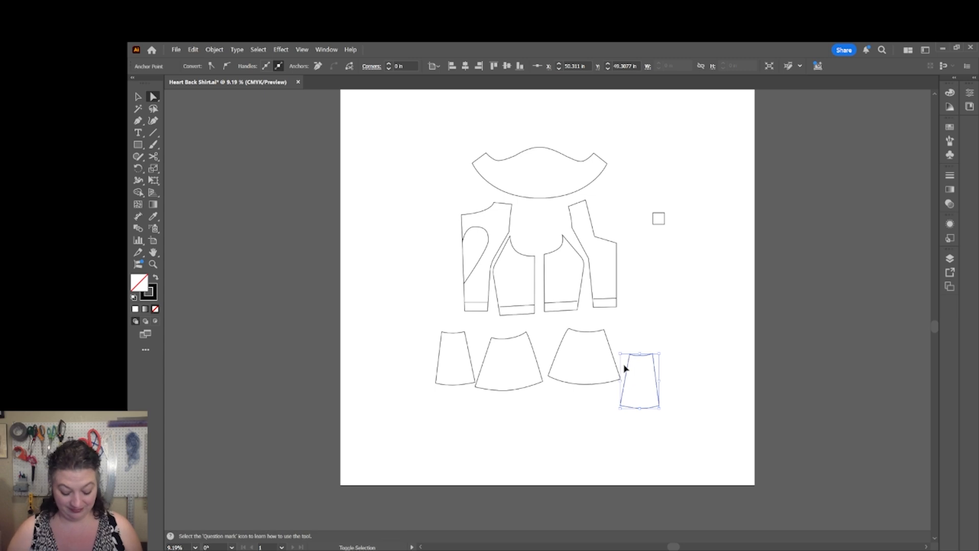
key("ctrl+z")
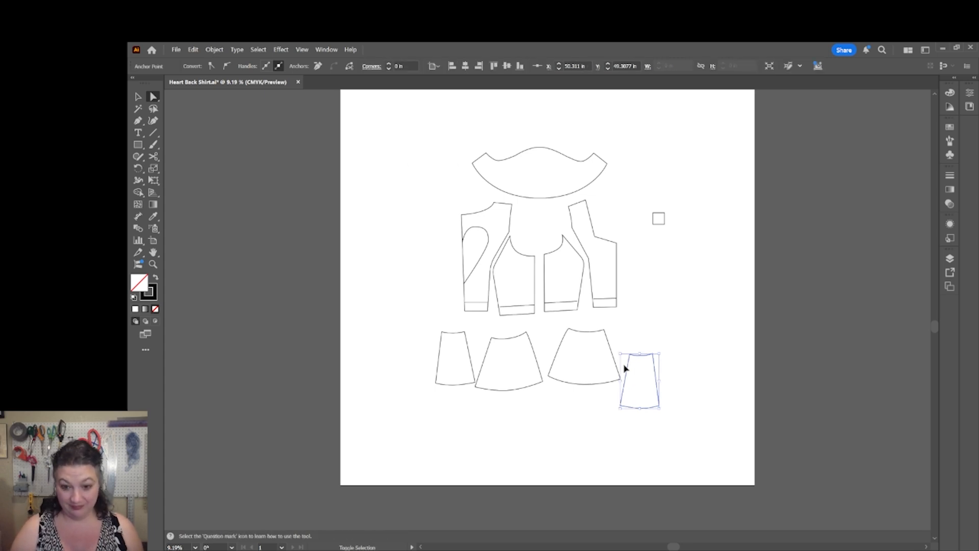
key("ctrl+j")
key("Return")
left_click(666, 348)
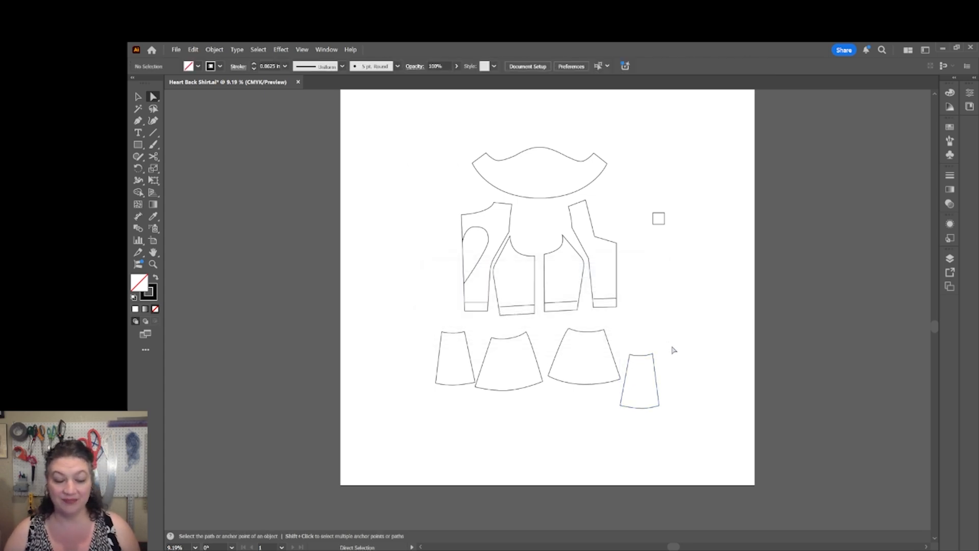
Copy all four flared pieces into a new 72 x 72 in document with one artboard and CMYK color
left_click_drag(394, 404, 395, 438)
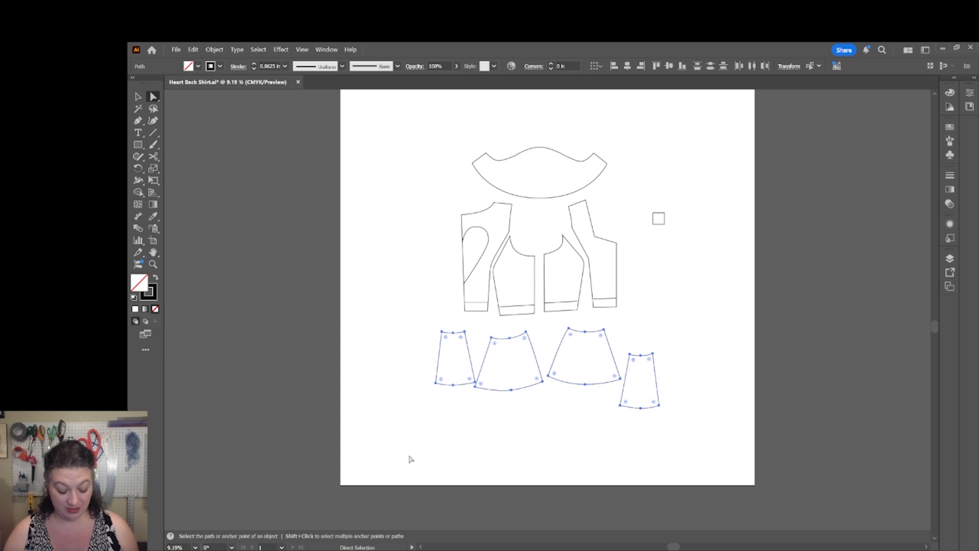
key("v")
key("a")
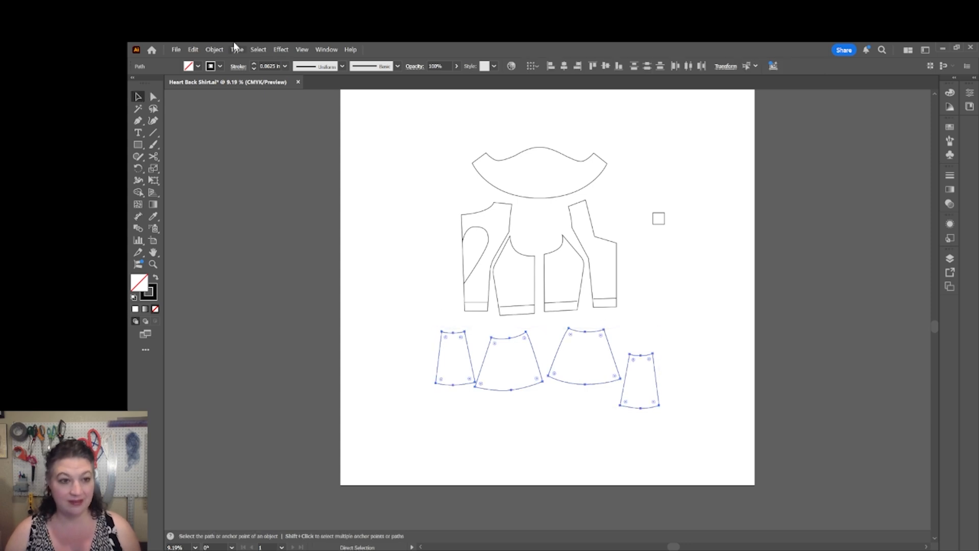
left_click(176, 50)
left_click(196, 60)
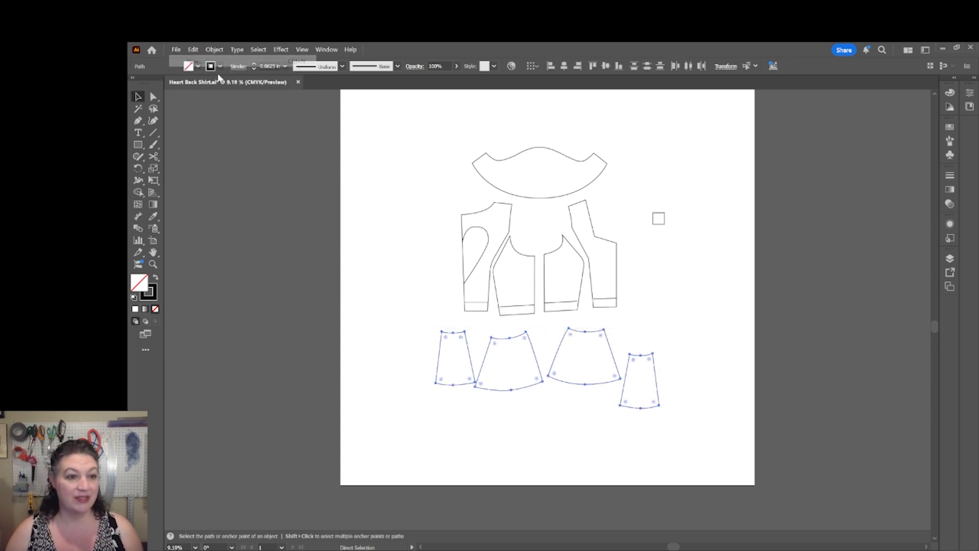
left_click(602, 431)
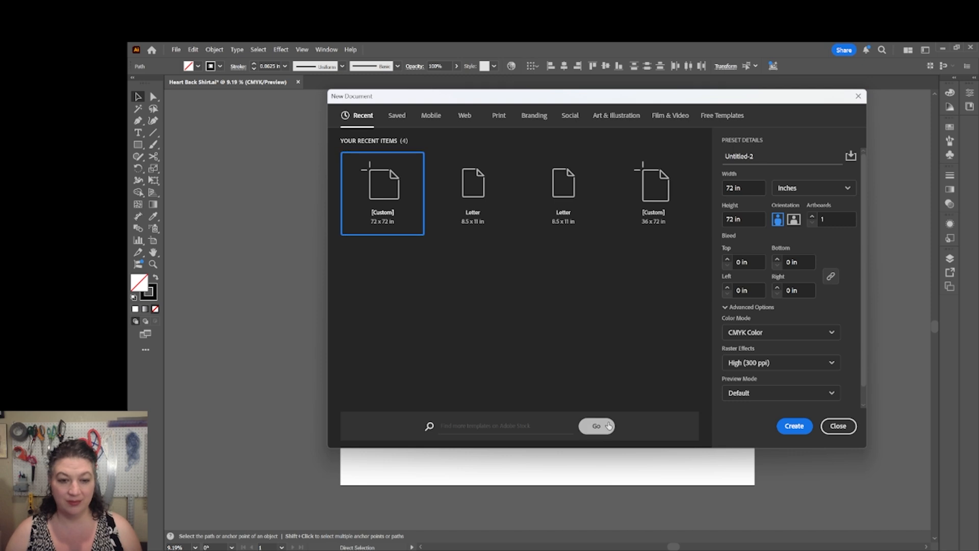
left_click(875, 56)
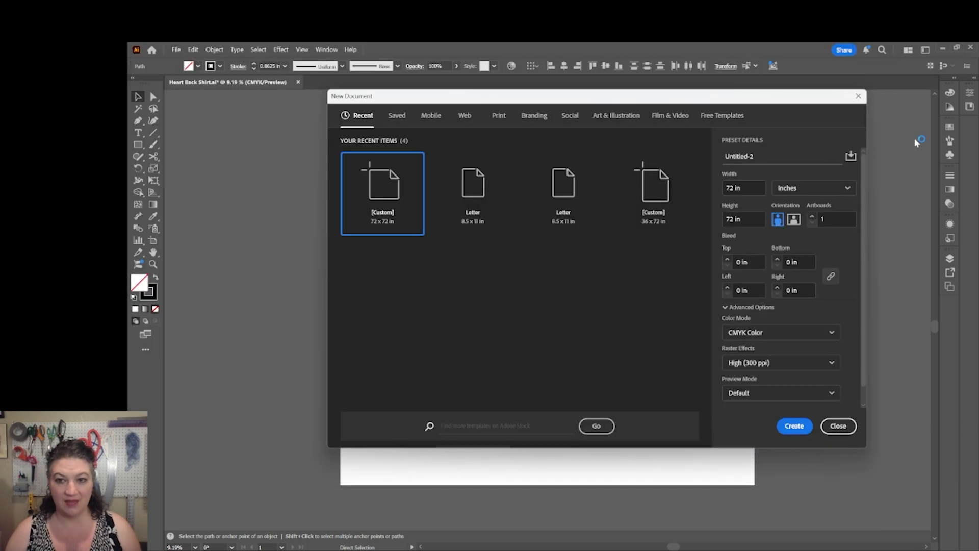
left_click(795, 427)
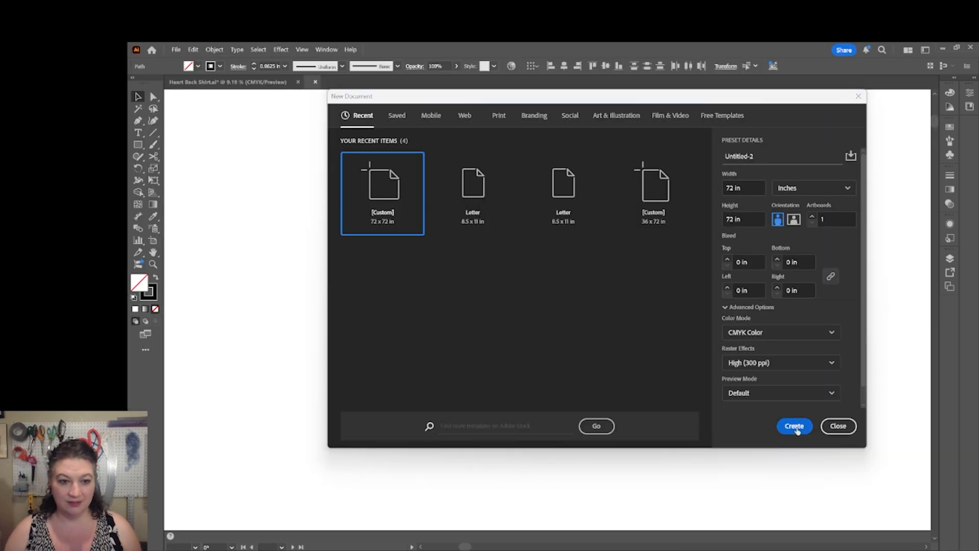
key("ctrl+v")
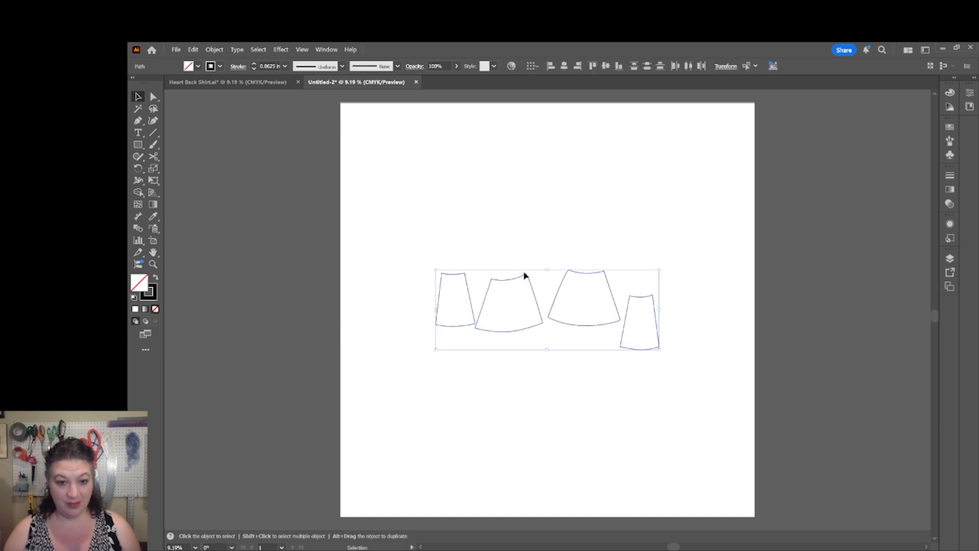
Draw a 2 in reference square above the flared pieces and leave it deselected
left_click(556, 221)
key("m")
left_click(567, 205)
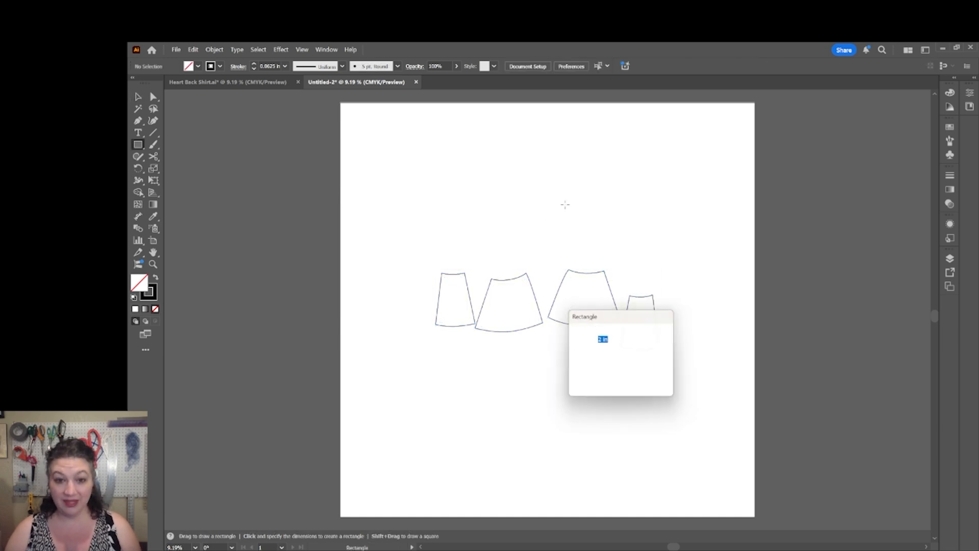
key("Return")
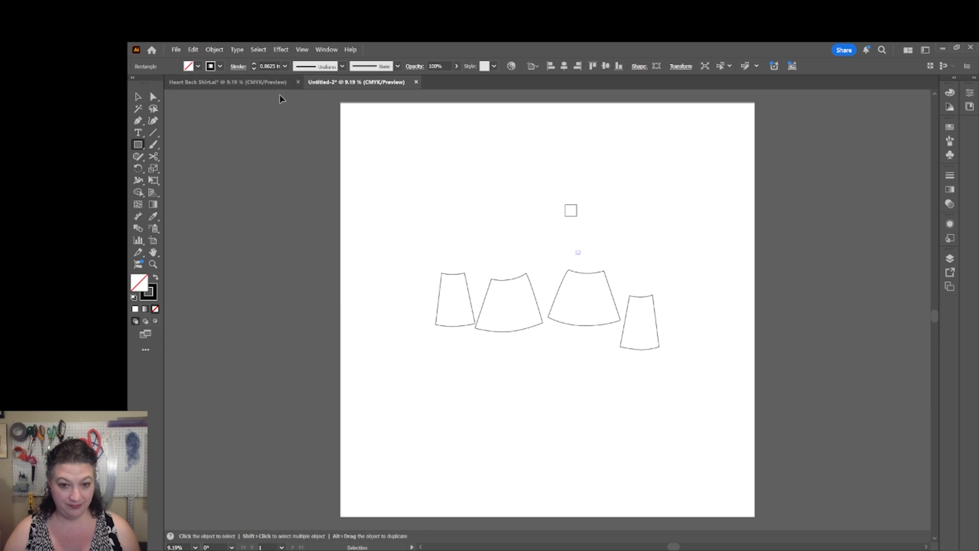
left_click(413, 202)
left_click(663, 377)
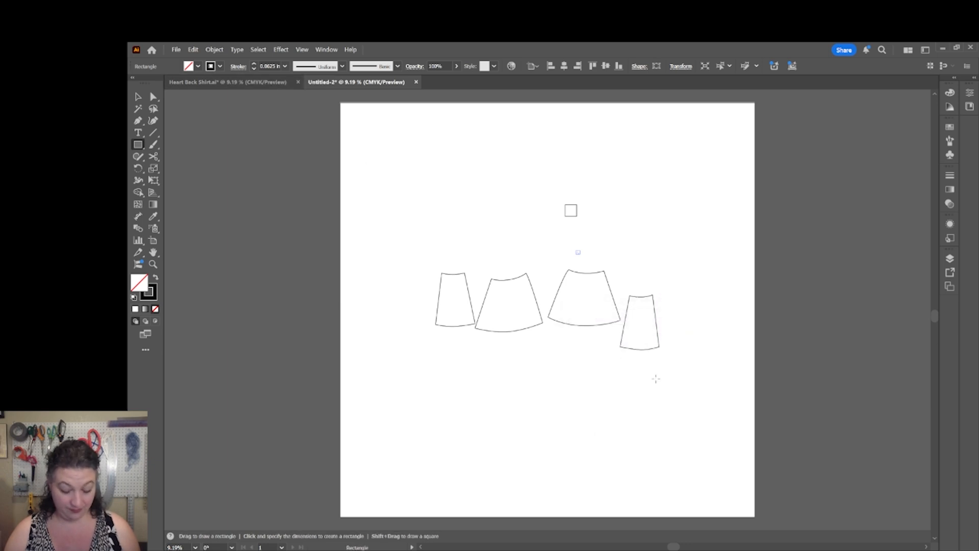
key("v")
left_click(601, 233)
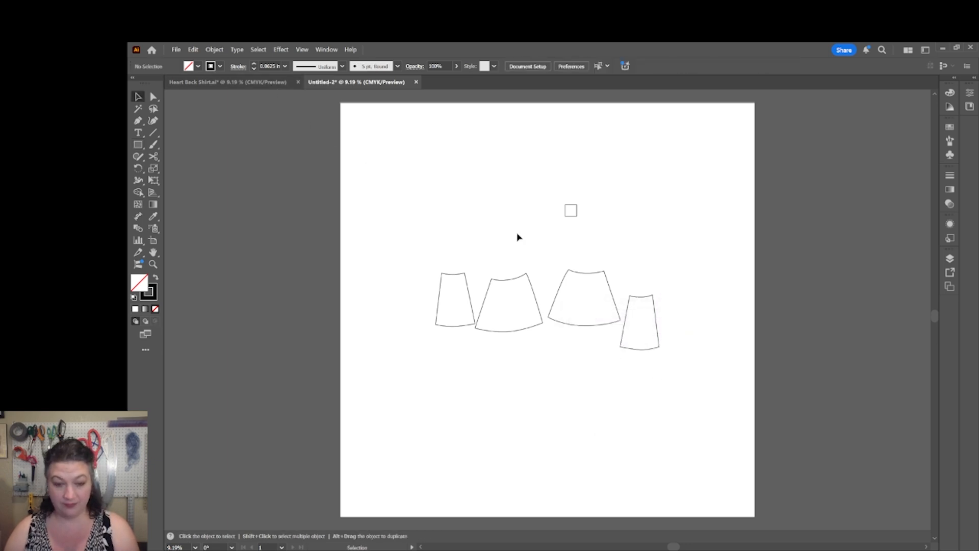
Save the new document on the computer as Heart Back Skirt with the Illustrator 2020 version options
left_click(176, 50)
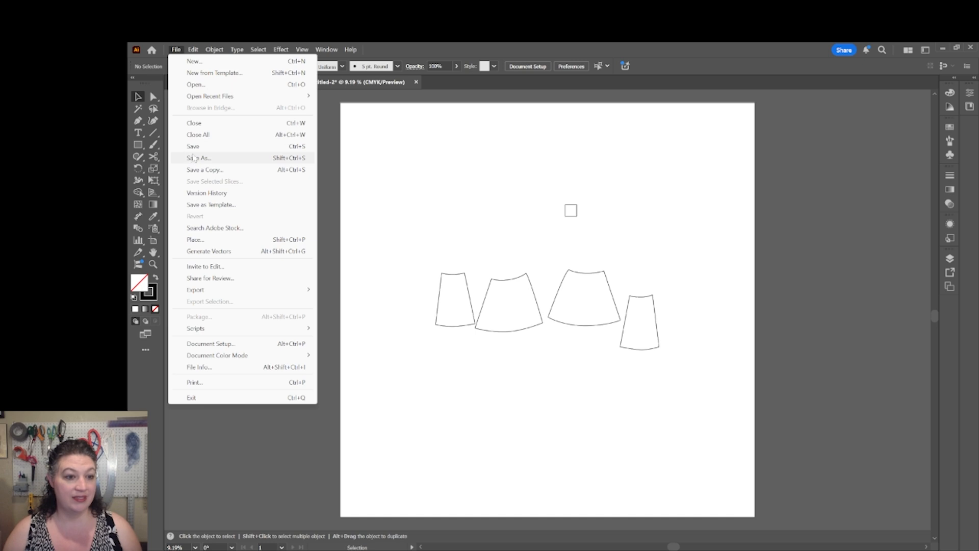
left_click(194, 158)
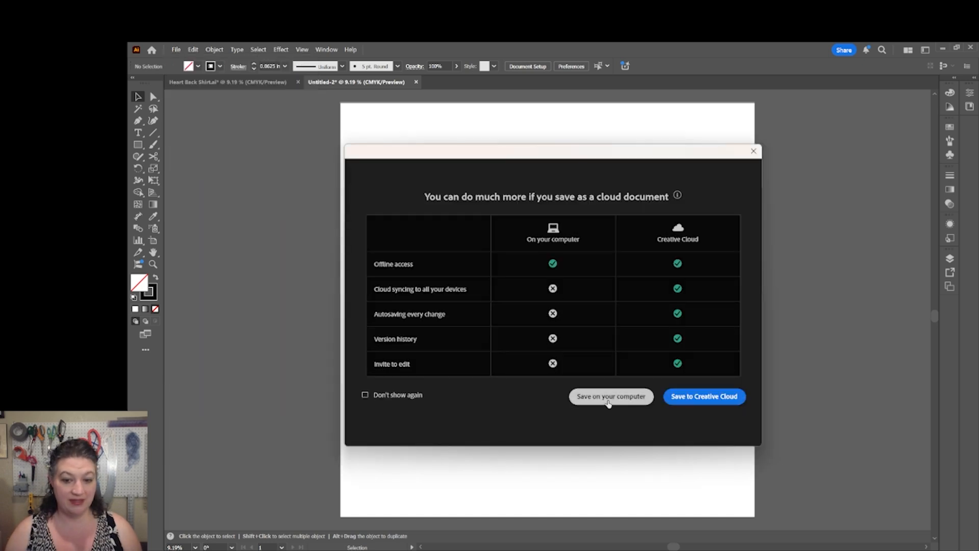
left_click(608, 401)
type("He")
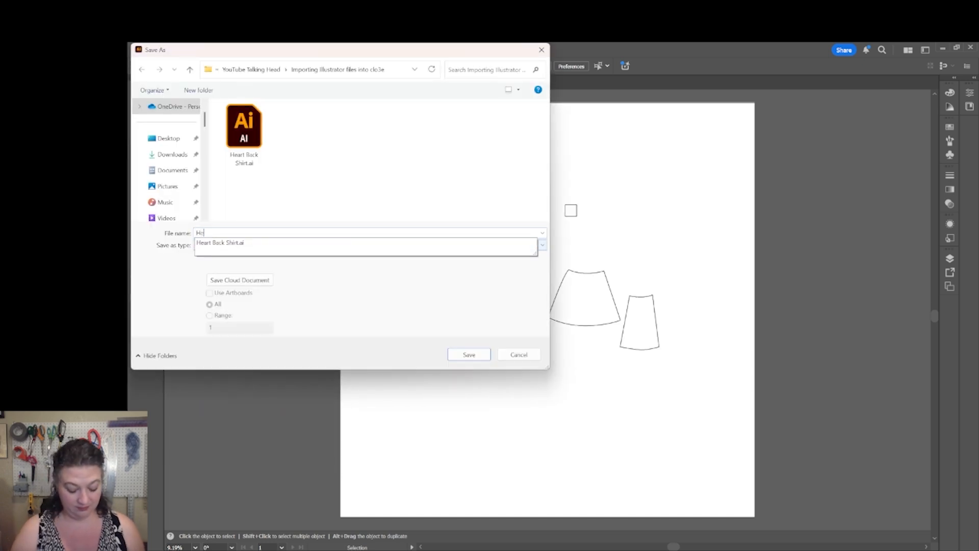
type("art Back ")
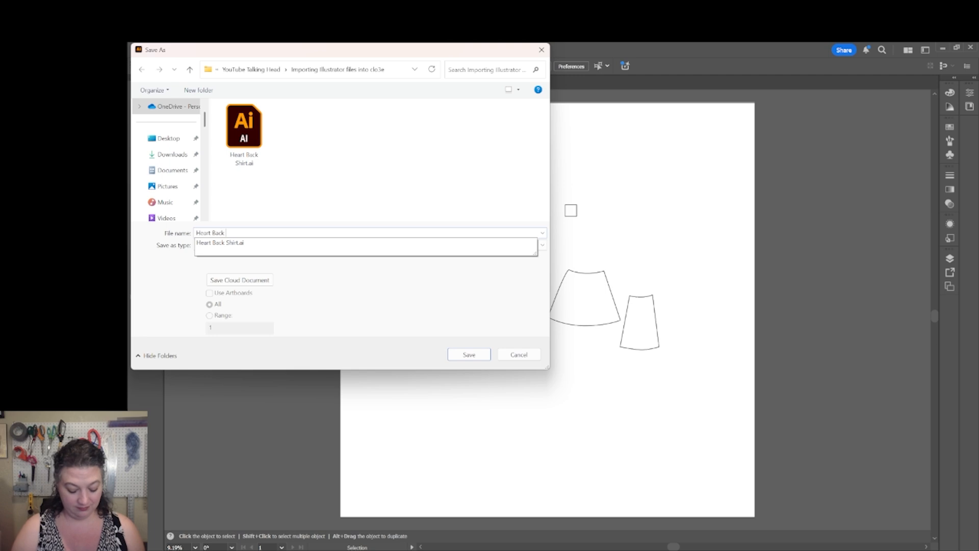
type("Skirt")
key("Return")
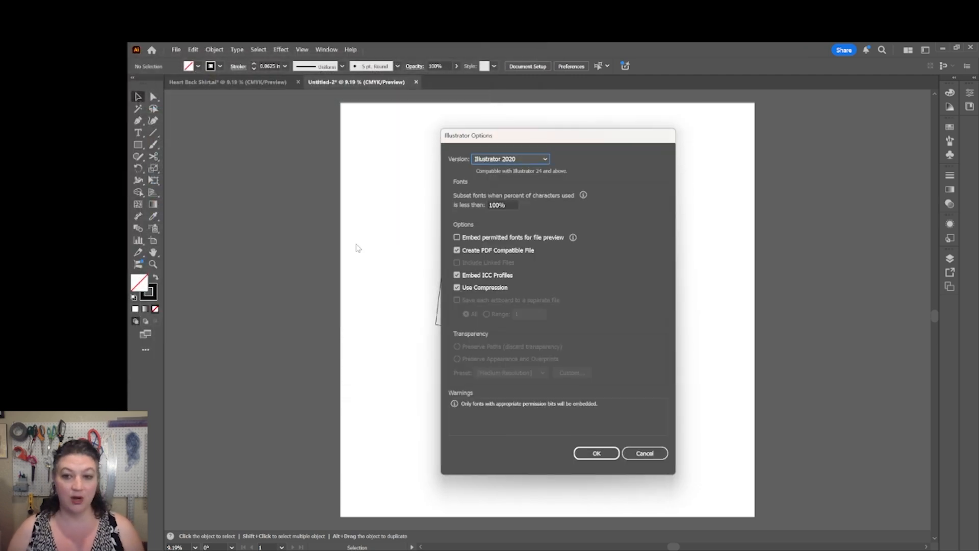
left_click(596, 453)
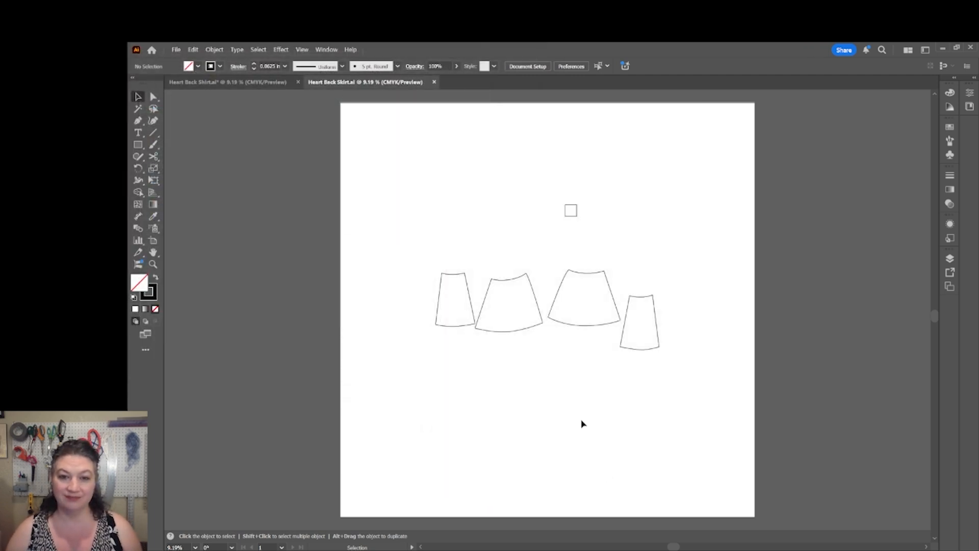
Switch back to CLO and add Heart Back Skirt.ai to the project with Auto Scale, no rotation and internal shapes as baselines
left_click(941, 48)
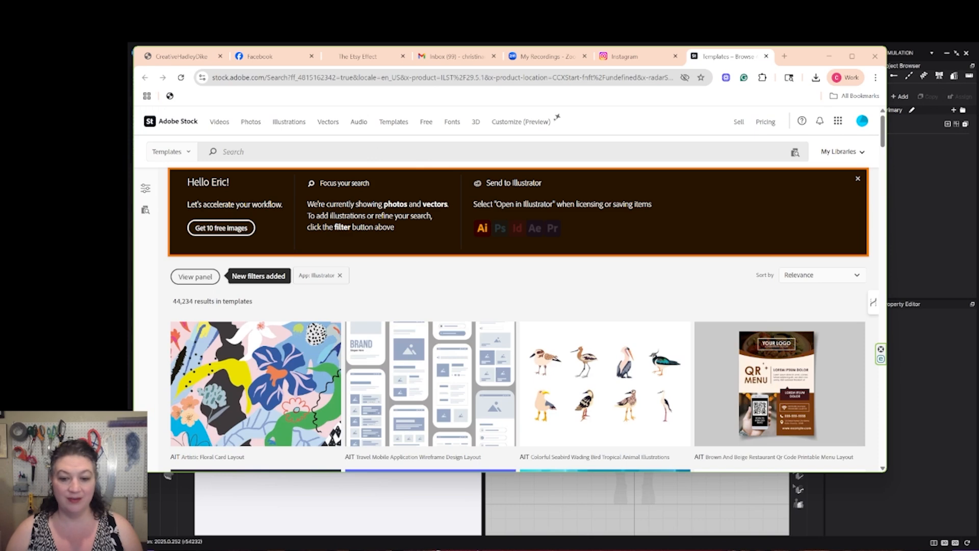
left_click(829, 56)
left_click(154, 53)
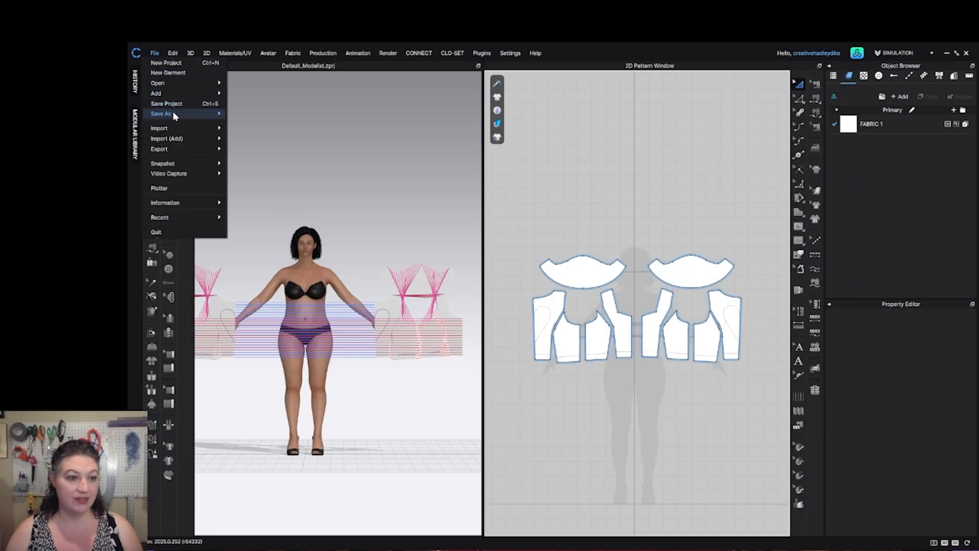
mouse_move(177, 138)
left_click(266, 149)
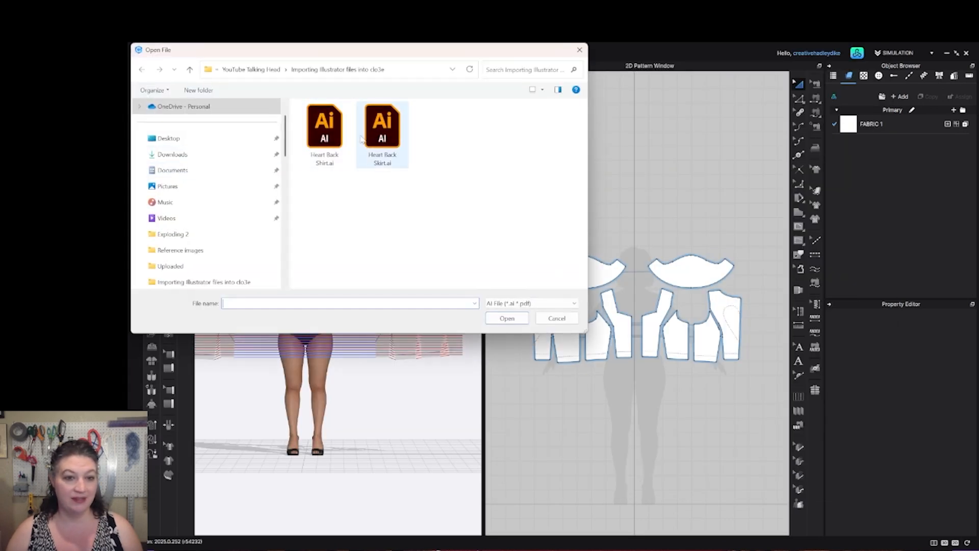
double_click(403, 133)
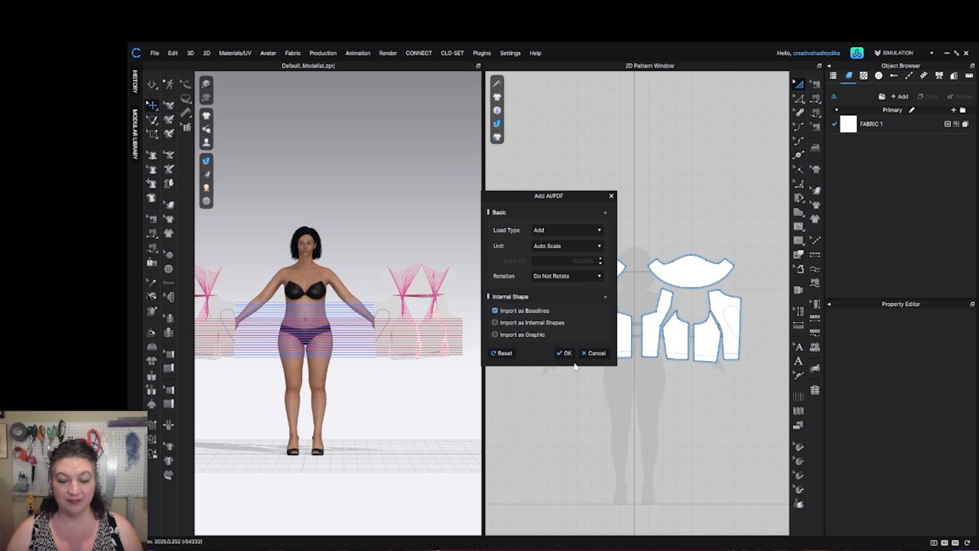
left_click(565, 353)
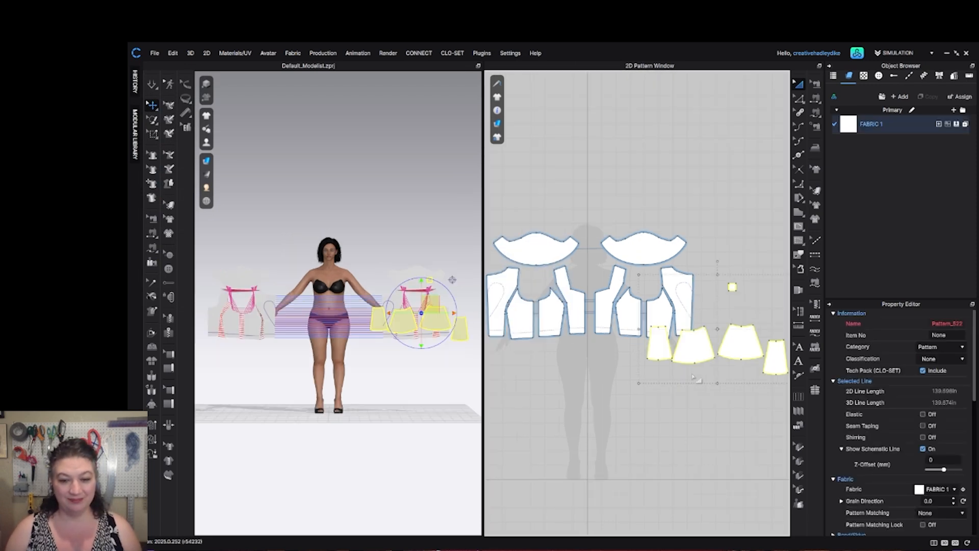
Move the imported skirt pieces and reference square beneath the set of bodice pieces that has the heart outline
middle_click_drag(692, 383, 642, 354)
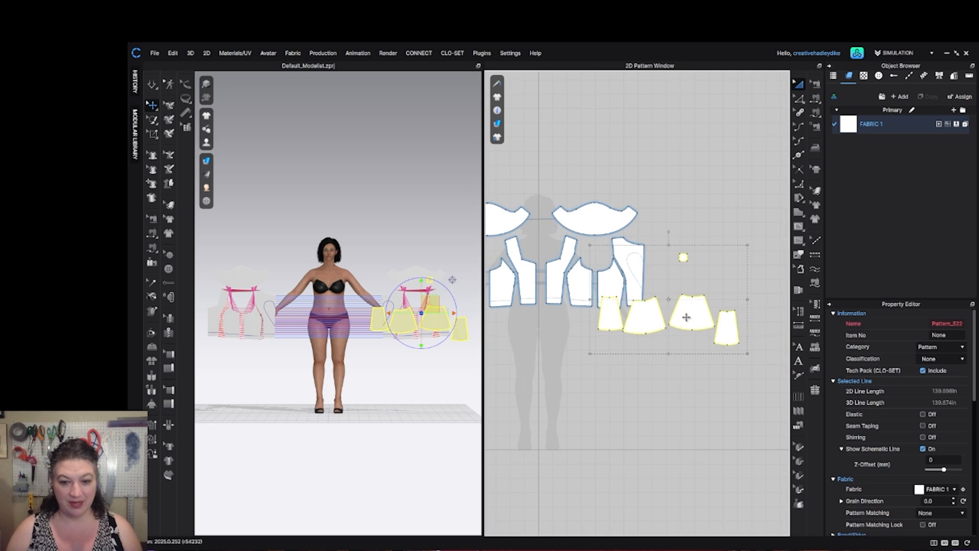
left_click_drag(686, 317, 546, 352)
middle_click_drag(588, 357, 722, 346)
left_click_drag(675, 335, 632, 338)
Check the side length of the imported reference square, then delete the square
scroll(646, 301, "up", 5)
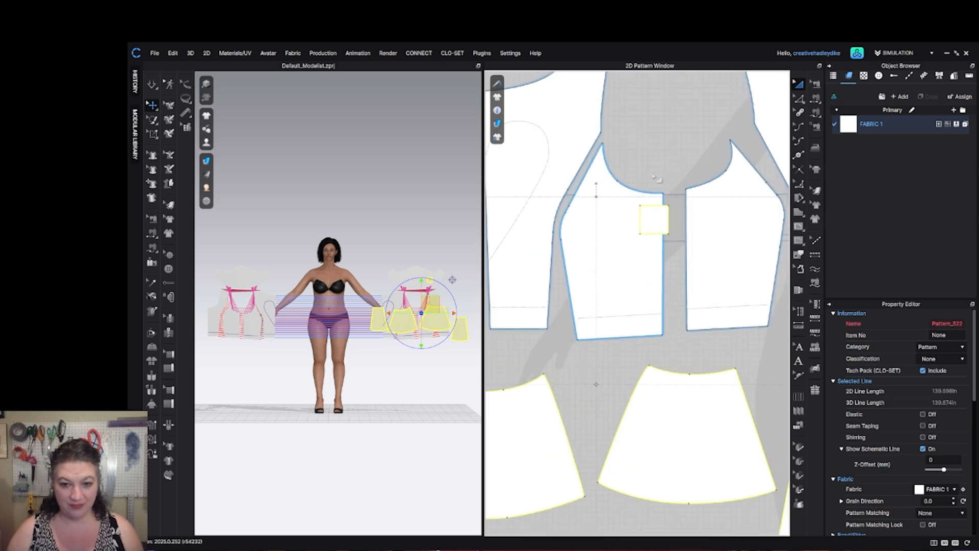
left_click(656, 178)
key("z")
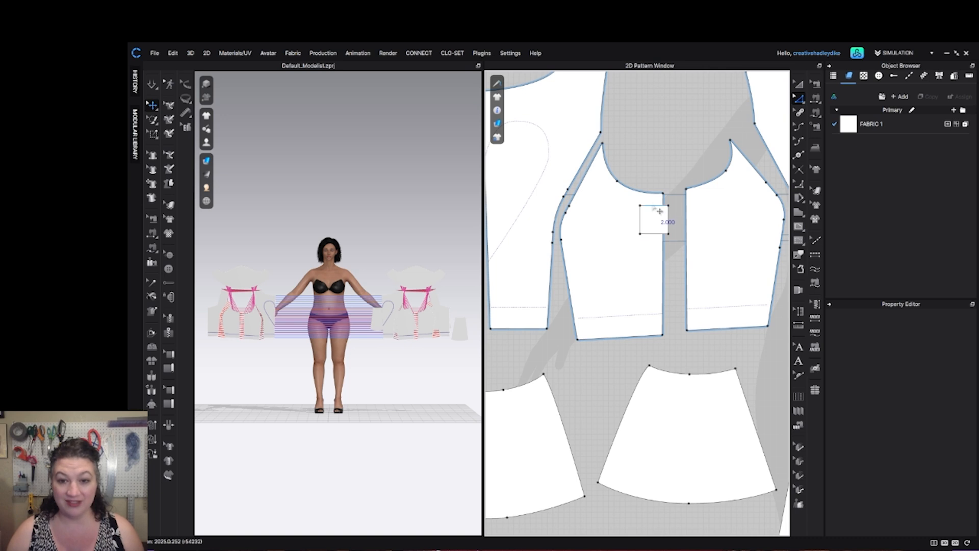
left_click(655, 206)
left_click(680, 183)
key("a")
left_click(655, 213)
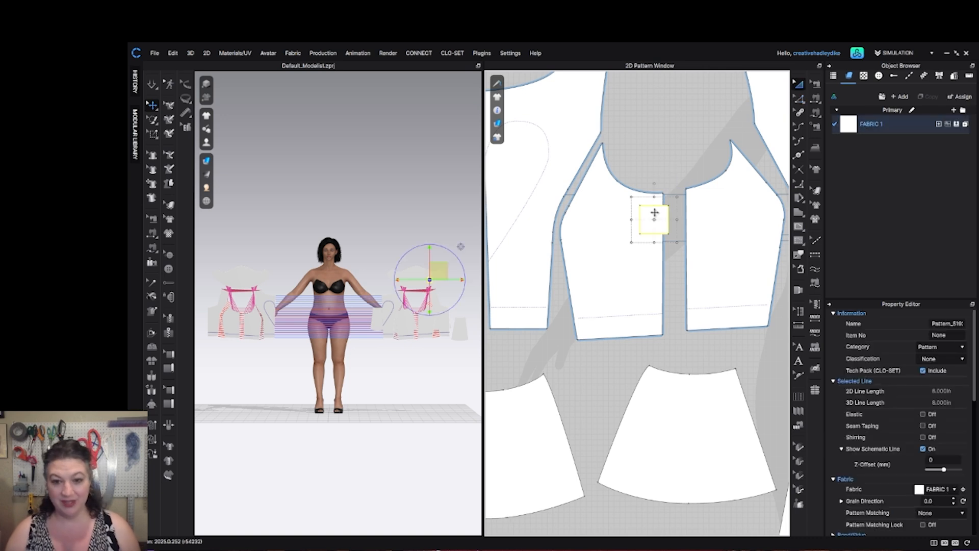
key("Delete")
Unfold the center-front skirt piece symmetrically along its center-front edge
scroll(671, 368, "down", 5)
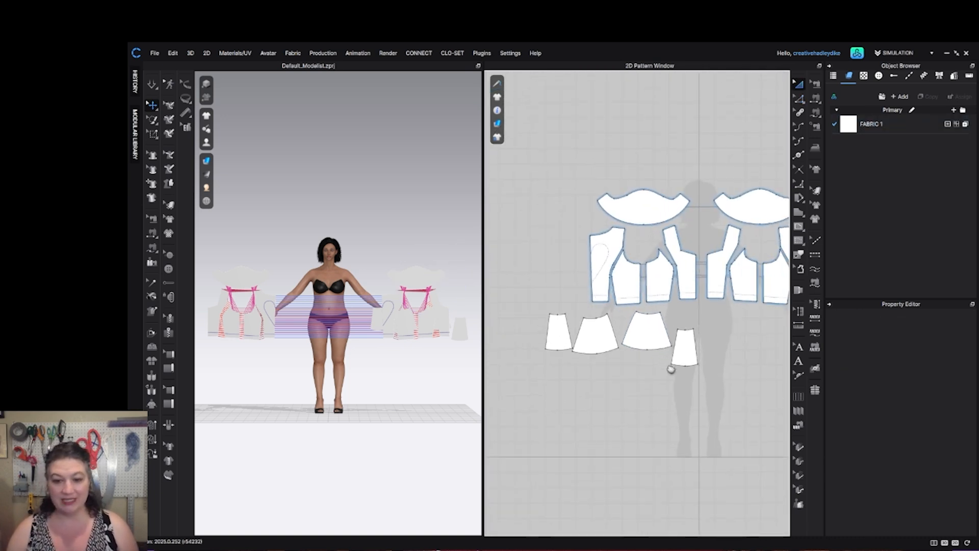
key("z")
right_click(697, 348)
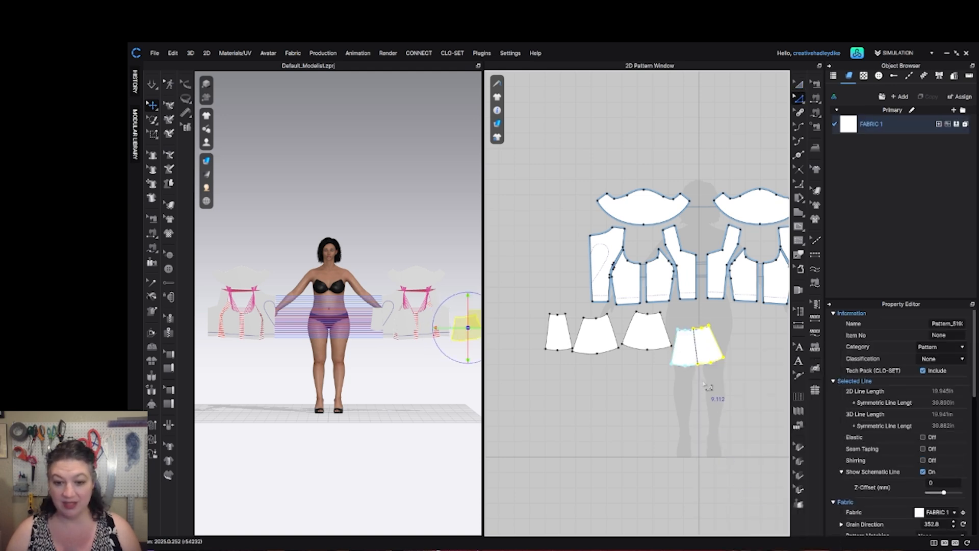
Clone the other three skirt pieces as Symmetric Pattern (with Sewing) and place the copies on the opposite side of the center-front piece
left_click(646, 334)
left_click(605, 330, "shift")
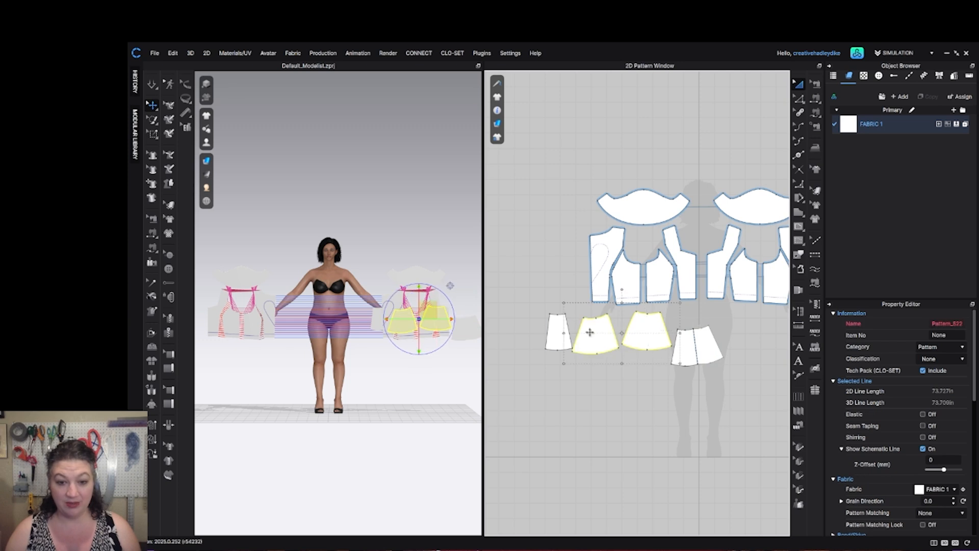
left_click(552, 336, "shift")
right_click(552, 339)
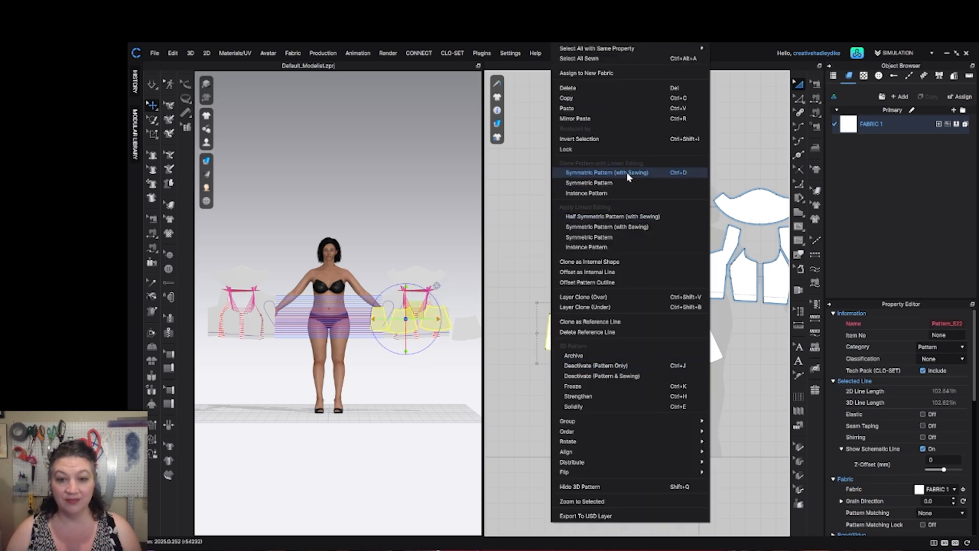
left_click(606, 172)
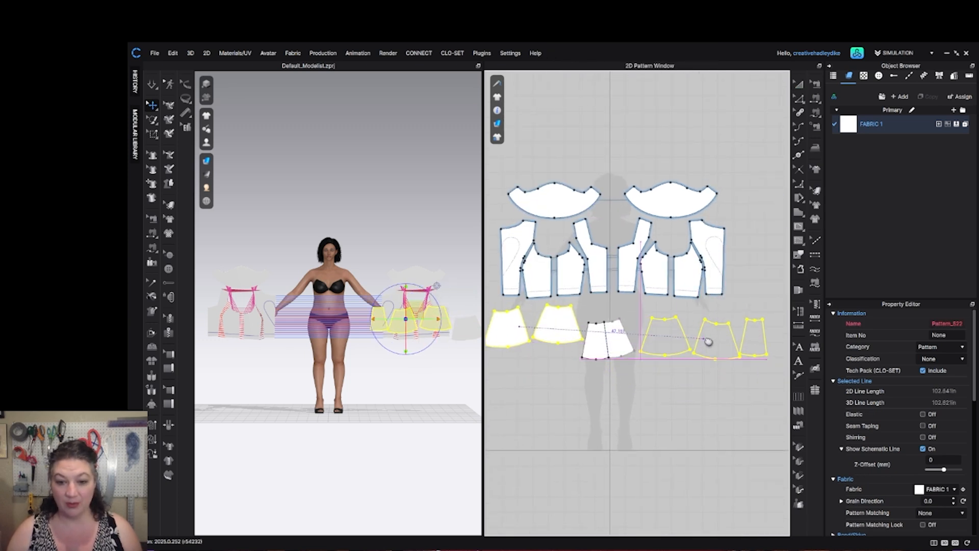
left_click(708, 340)
Sew the neighbouring side edges of the skirt pieces together with Segment Sewing, from the center front to the back piece
scroll(686, 342, "up", 4)
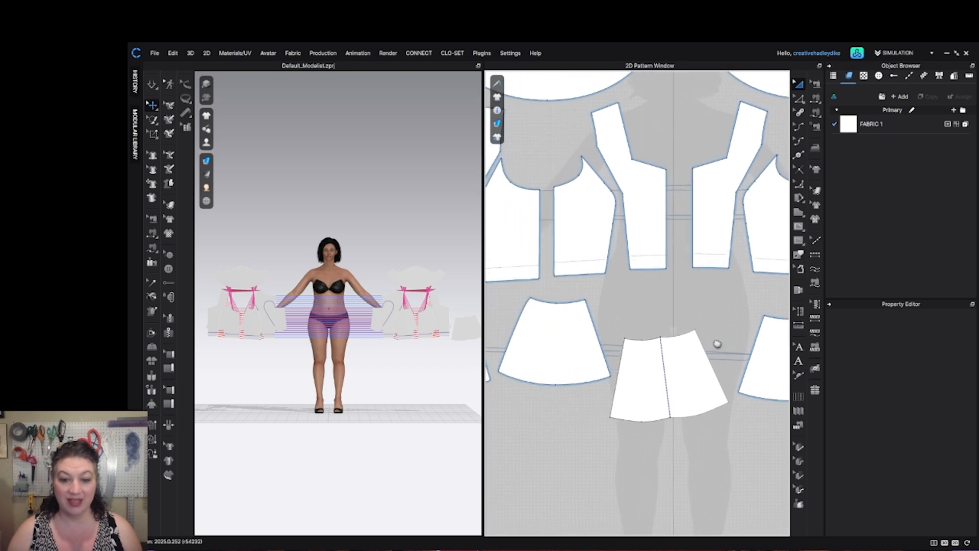
left_click(816, 98)
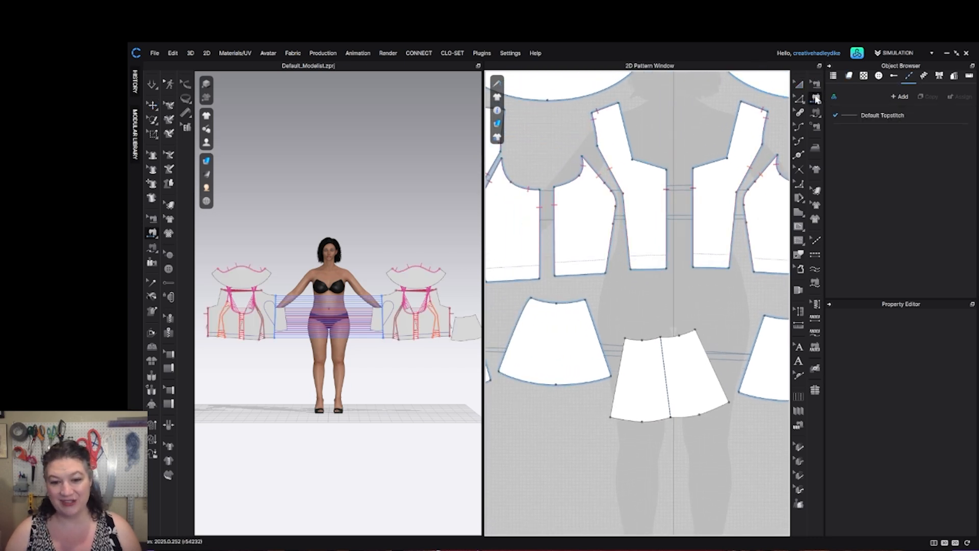
left_click(606, 336)
scroll(607, 336, "down", 5)
left_click(652, 334)
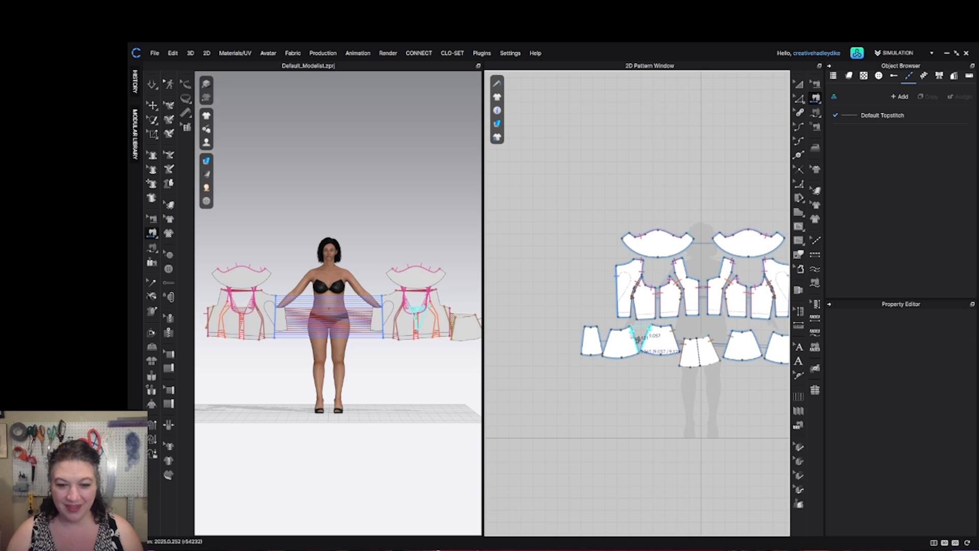
left_click(634, 336)
left_click(614, 341)
left_click(602, 337)
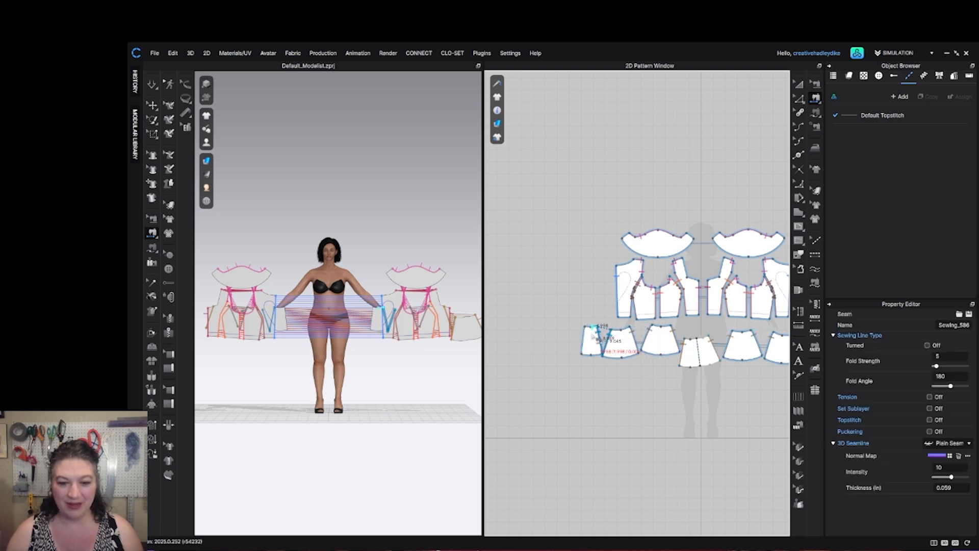
Sew the center-back edge of the back skirt piece to the matching edge of its mirrored copy
left_click(583, 340)
scroll(581, 341, "down", 5)
scroll(614, 341, "up", 5)
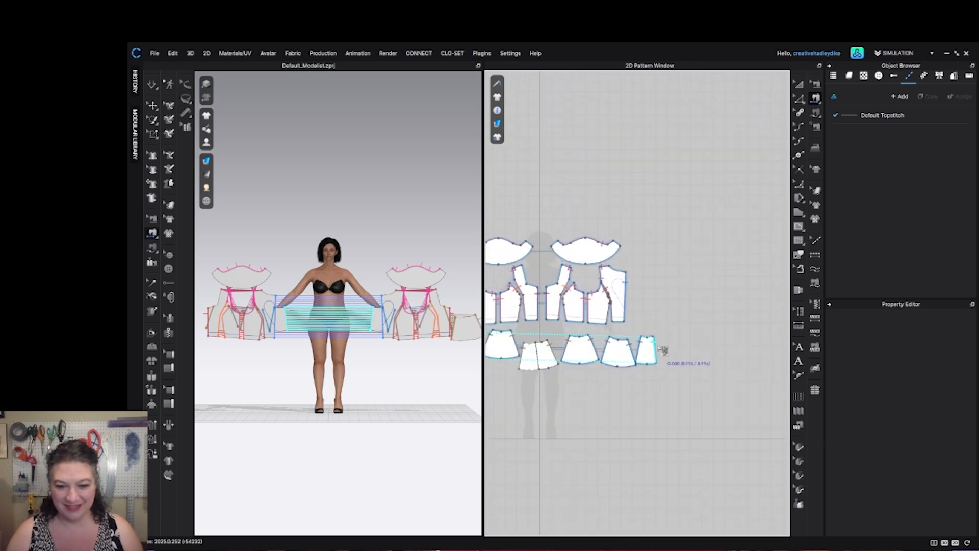
left_click(657, 350)
Sew the bottom edges of the center-front and side-front bodice panels to the top edges of the matching skirt pieces
scroll(657, 350, "up", 5)
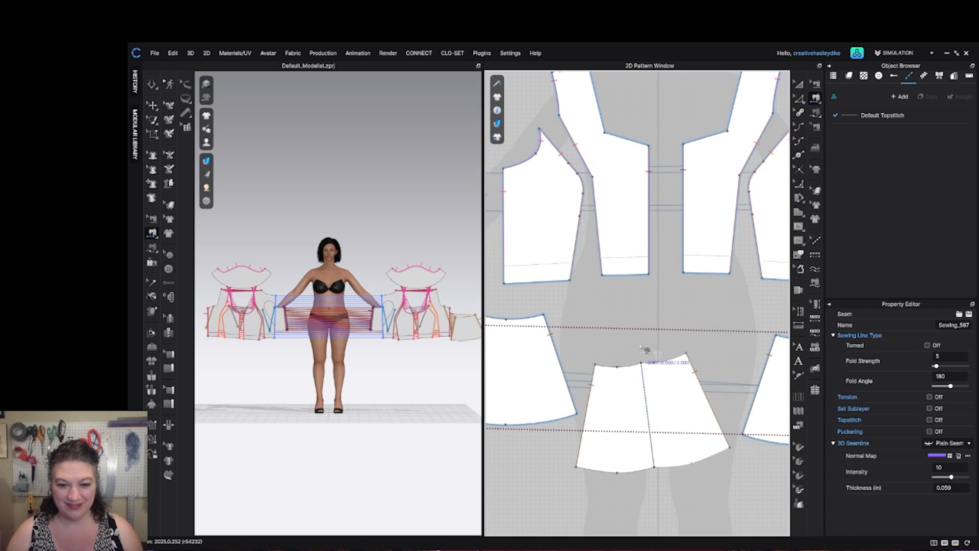
left_click(634, 277)
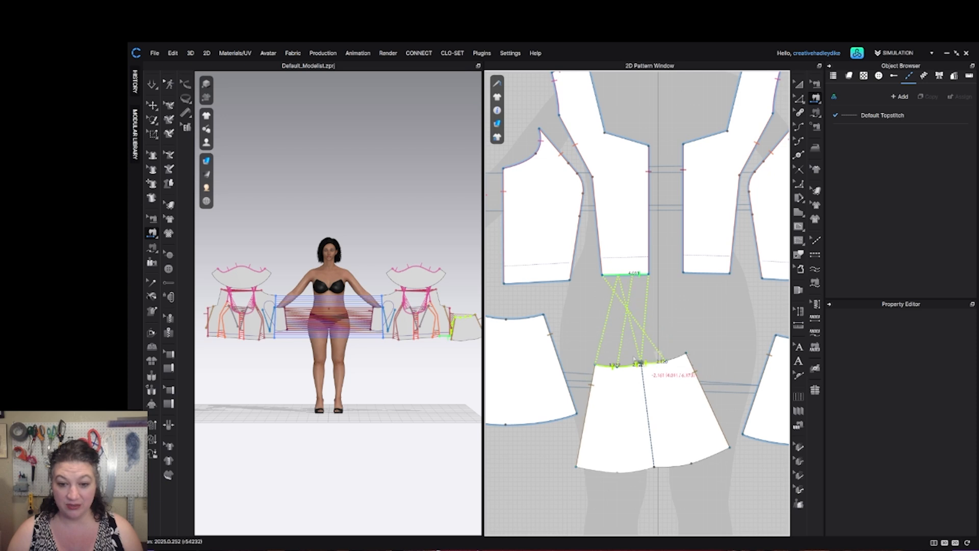
left_click(617, 365)
scroll(746, 315, "up", 3)
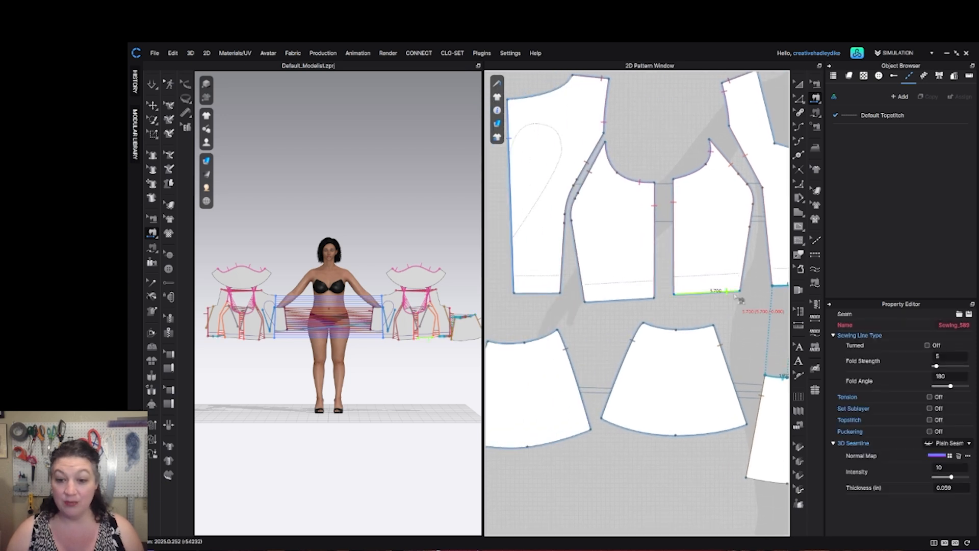
left_click(737, 296)
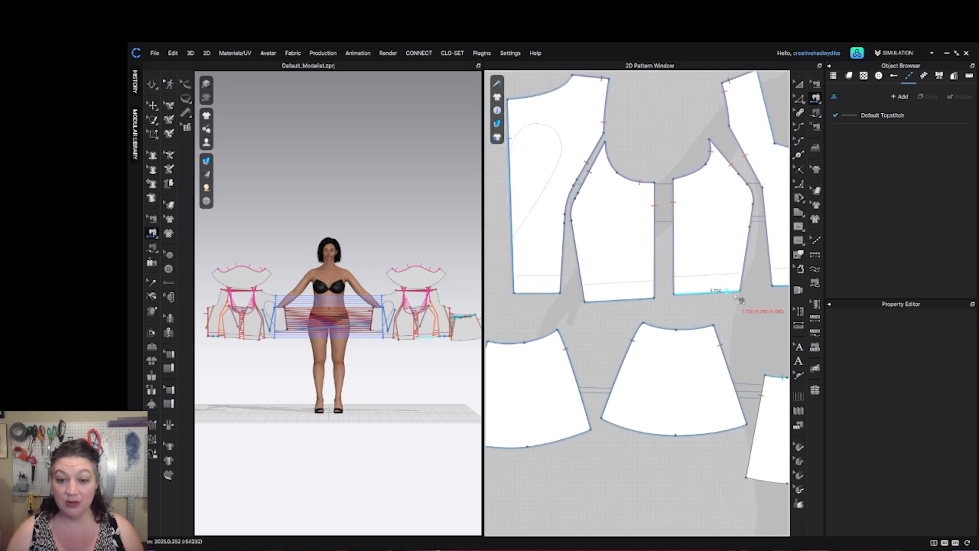
left_click(672, 331)
Sew the bottom edges of the side-back and back bodice panels to the top edges of the matching skirt pieces
left_click(607, 299)
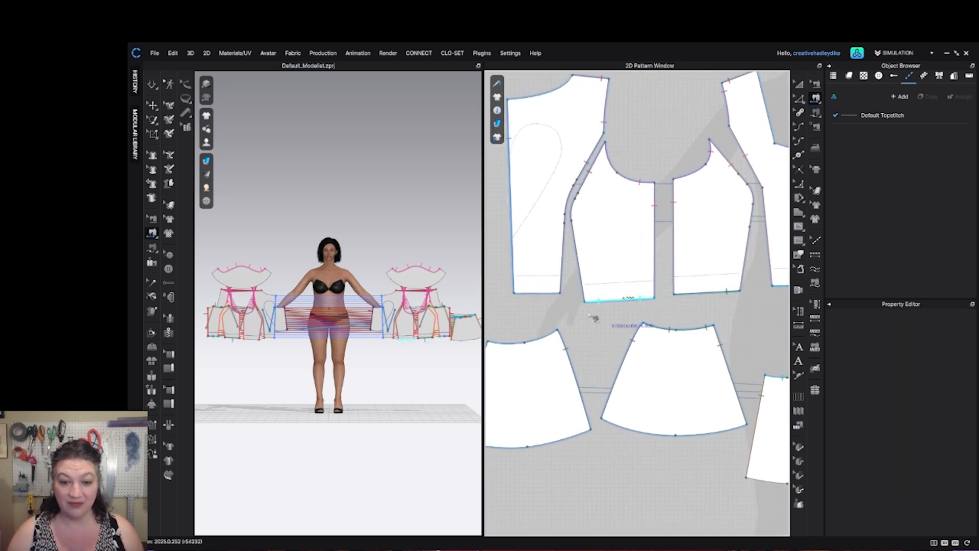
left_click(517, 348, "shift")
middle_click_drag(520, 345, 694, 348)
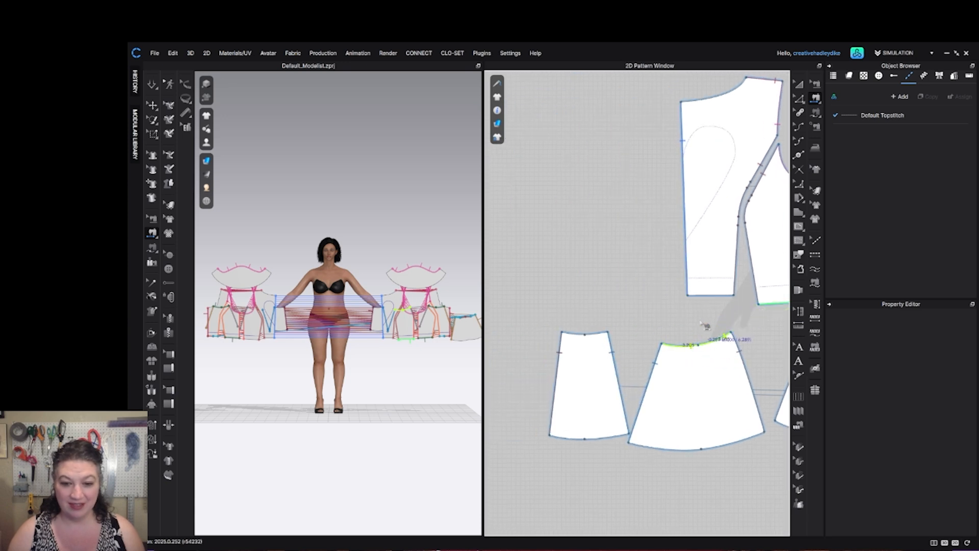
left_click(731, 301)
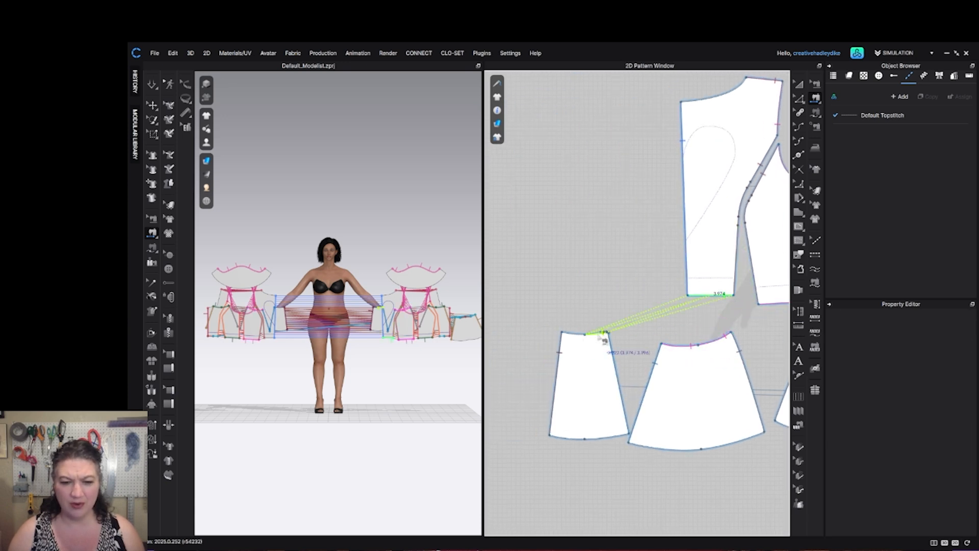
left_click(695, 349)
scroll(727, 345, "down", 5)
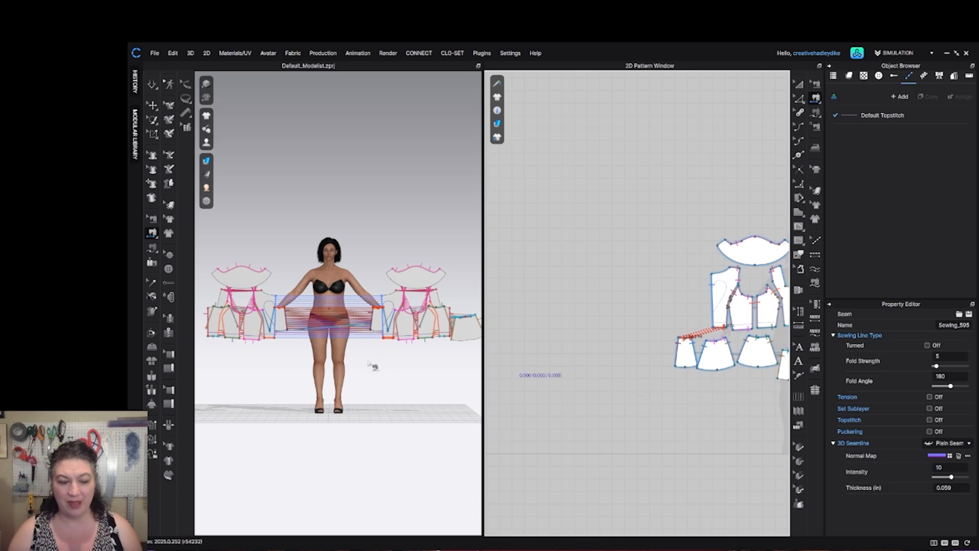
Sew the two short ends of the curved sleeve piece to each other
scroll(342, 234, "up", 10)
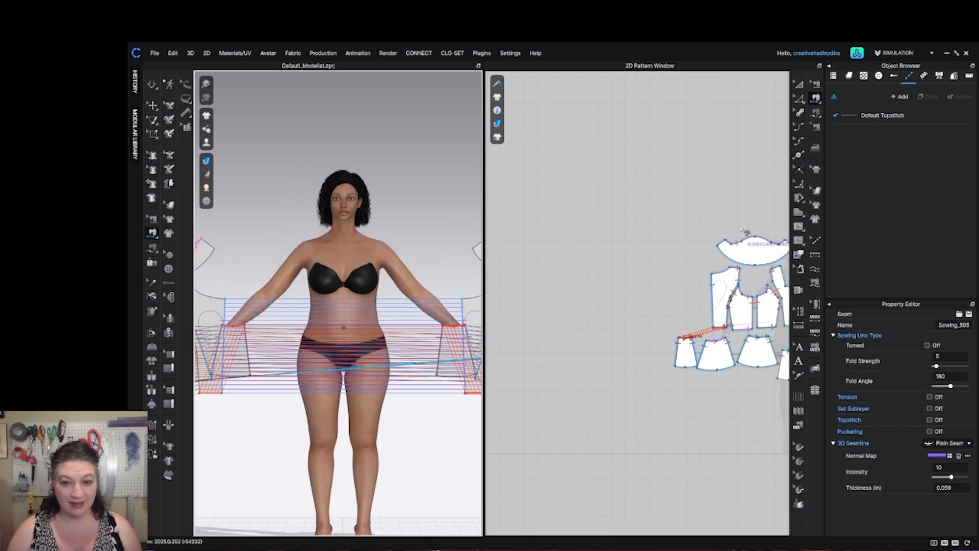
middle_click_drag(741, 229, 658, 247)
scroll(655, 250, "up", 5)
left_click(613, 284)
scroll(649, 294, "down", 4)
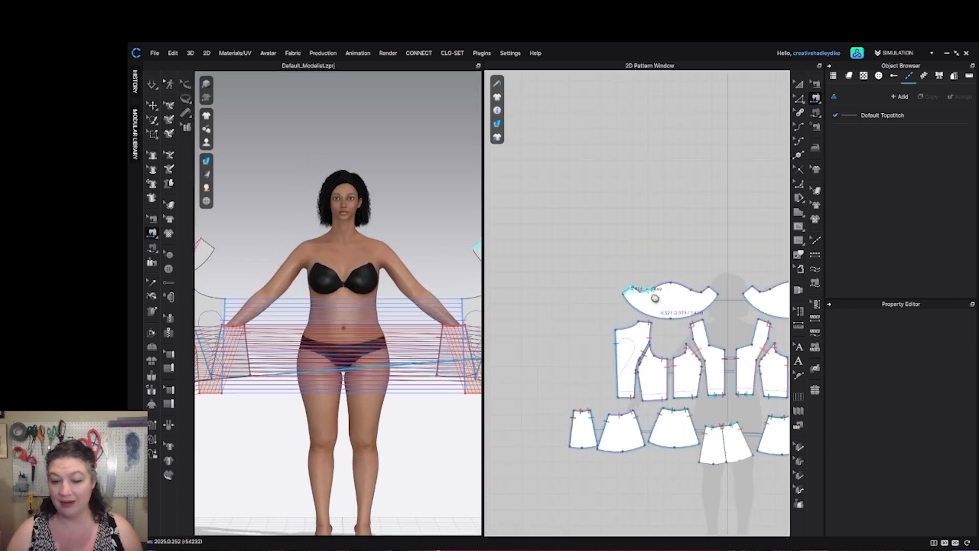
middle_click_drag(655, 298, 616, 299)
left_click(676, 292)
scroll(358, 294, "up", 4)
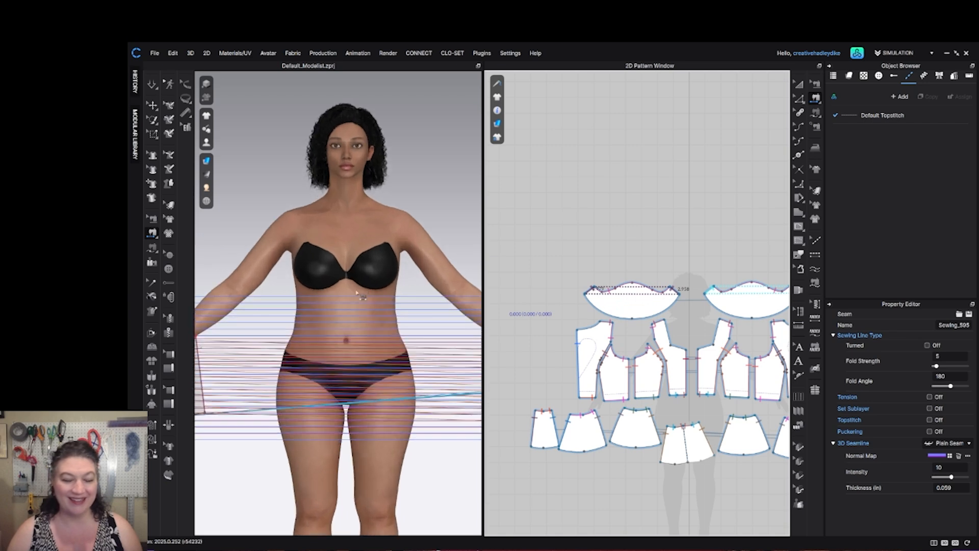
Show the avatar's arrangement points and place the center-front bodice panel on the upper chest
key("shift+f")
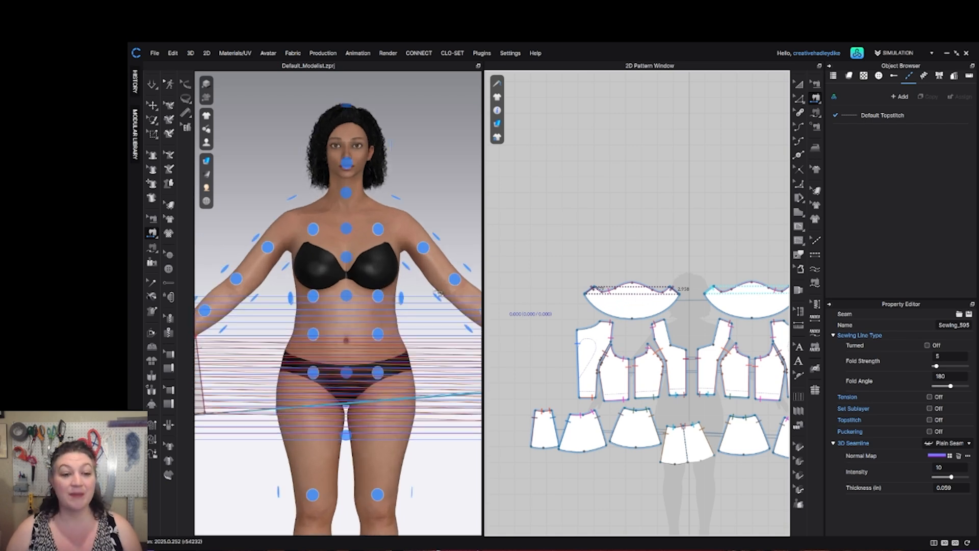
key("a")
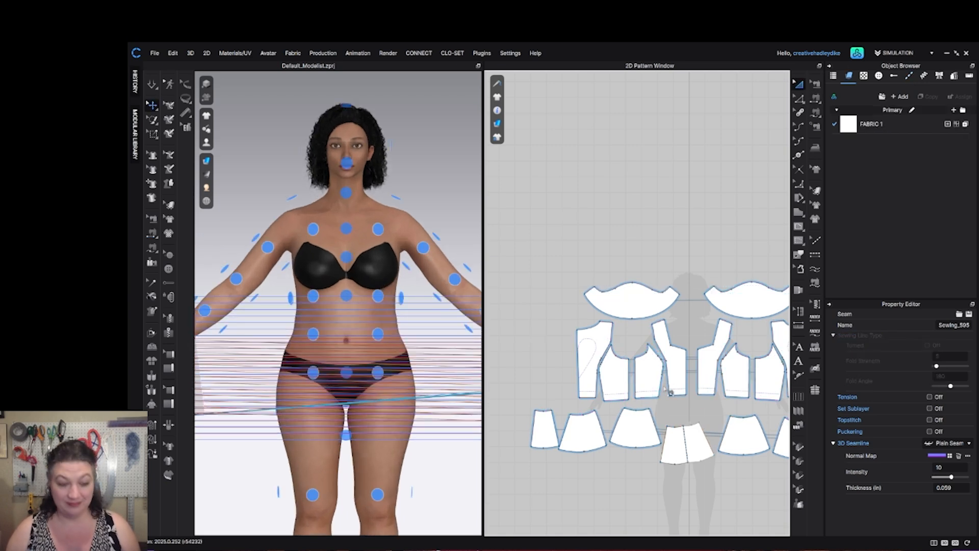
left_click(680, 368)
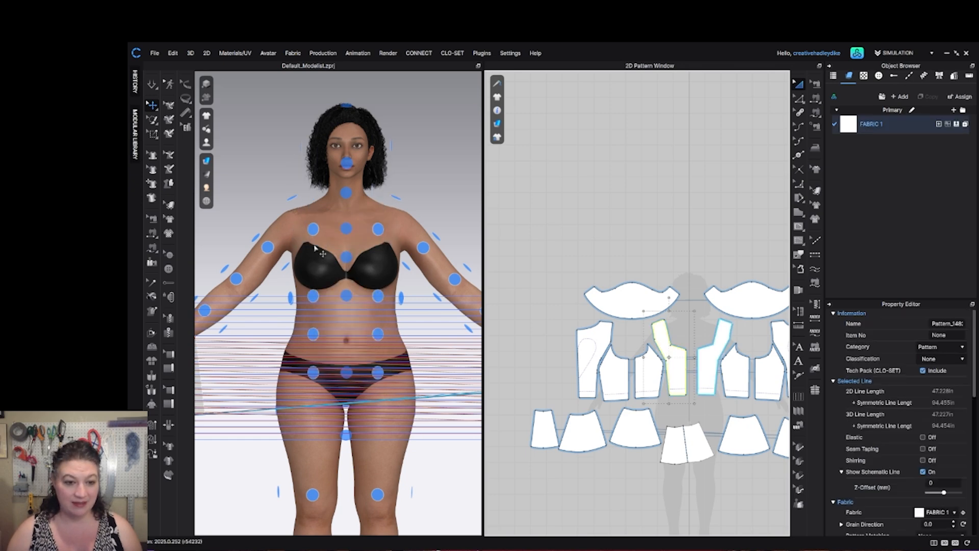
right_click_drag(314, 269, 364, 277)
left_click(350, 235)
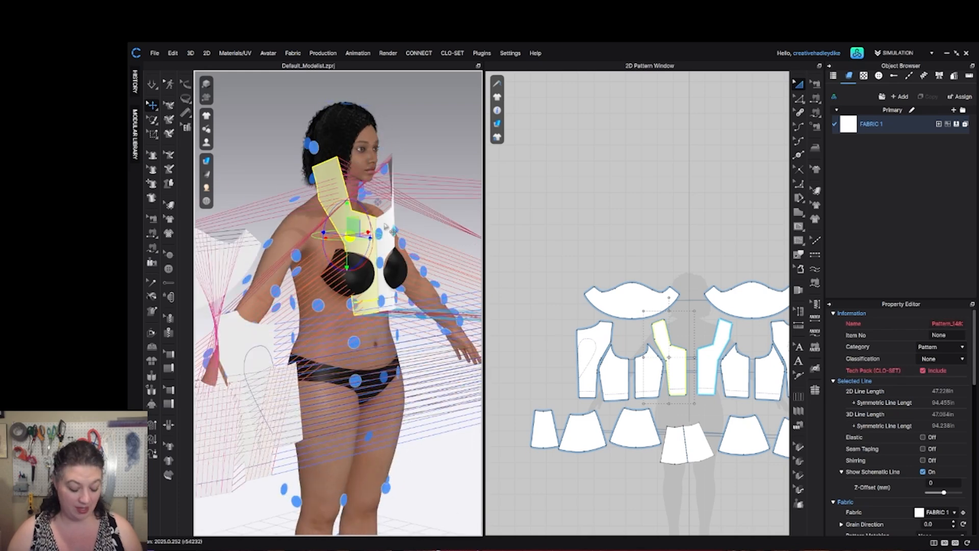
Select both center-front bodice panels and move them slightly forward, away from the avatar's chest
left_click(385, 226)
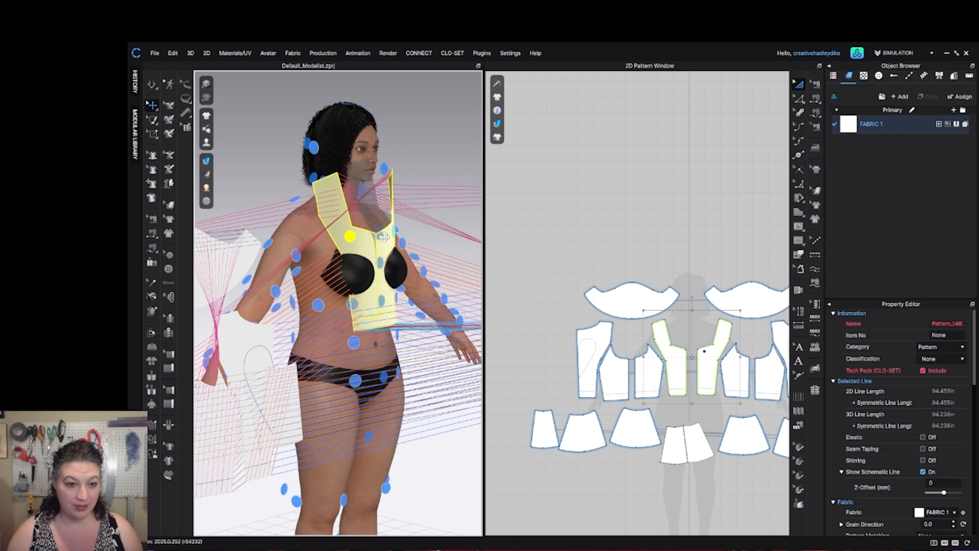
right_click_drag(387, 253, 406, 257)
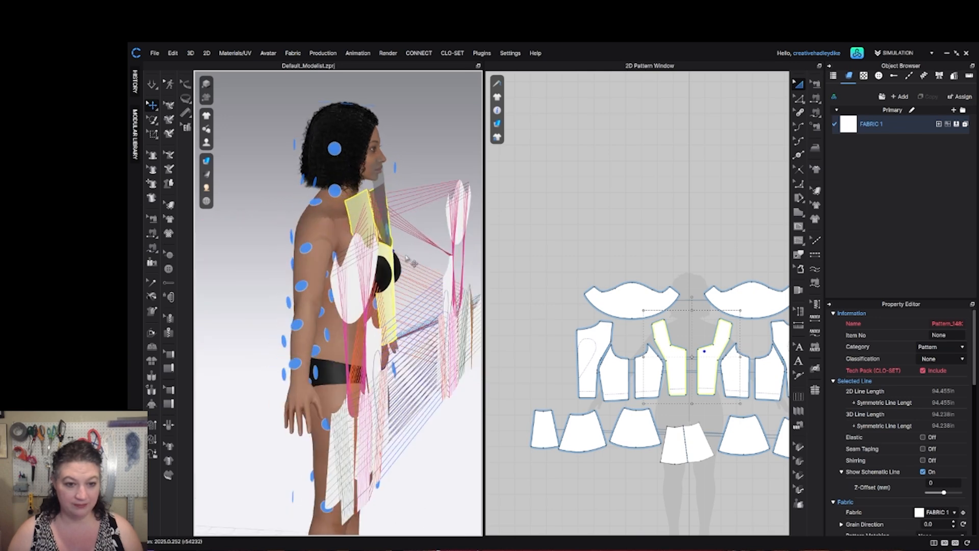
left_click_drag(387, 254, 400, 254)
right_click_drag(400, 254, 464, 300)
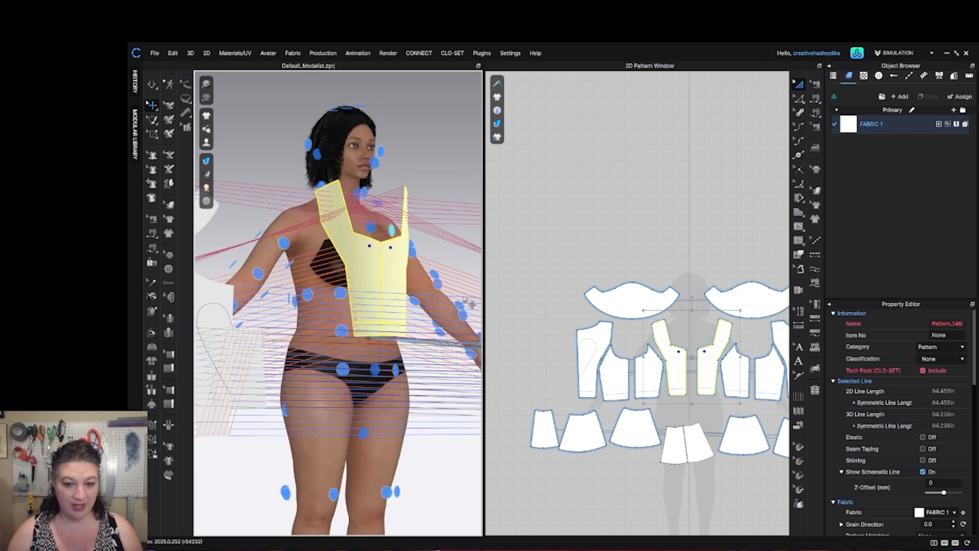
Place the side-front bodice panel at the arrangement point on the side of the avatar's torso
left_click(654, 381)
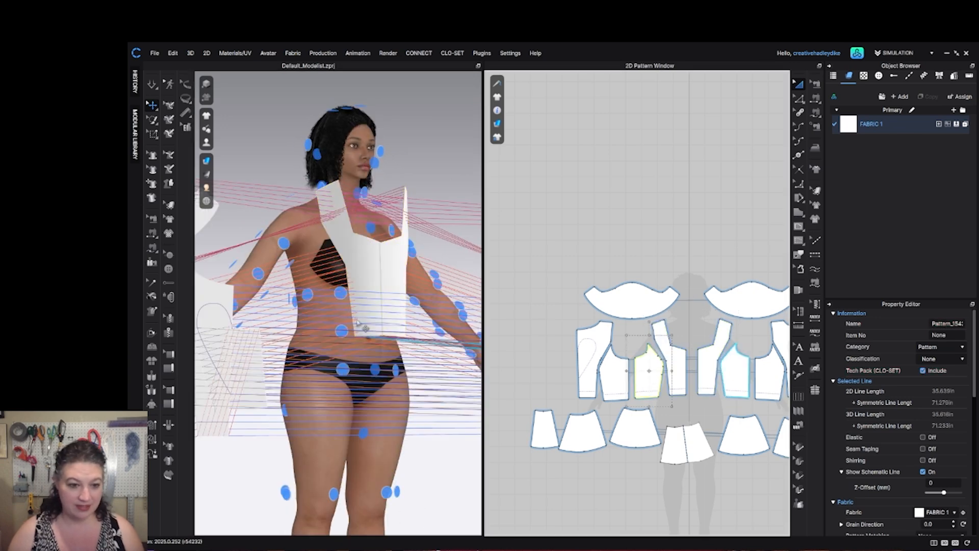
left_click(316, 305)
right_click_drag(316, 305, 428, 316)
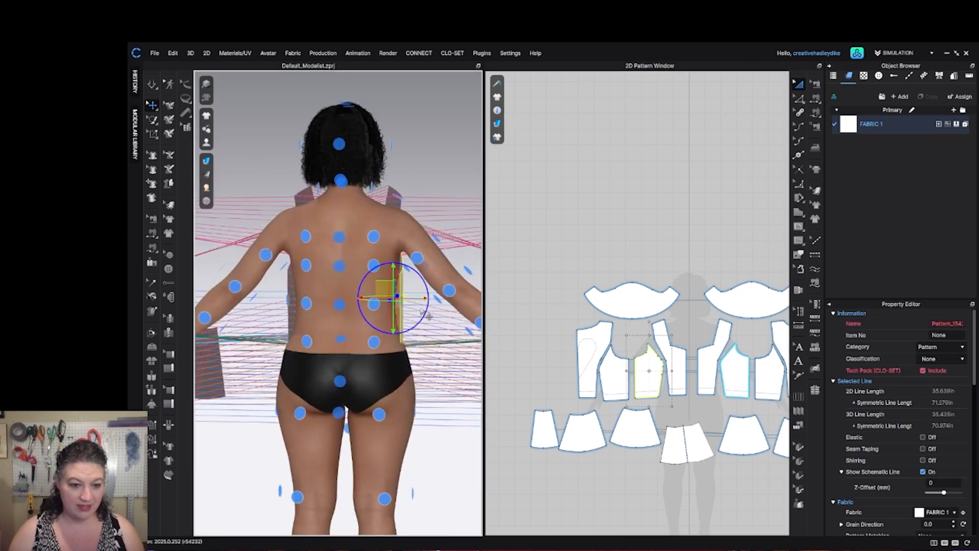
Place the side-back bodice panel at the waist-level arrangement point on the side of the avatar's back
left_click(609, 378)
right_click_drag(337, 303, 373, 302)
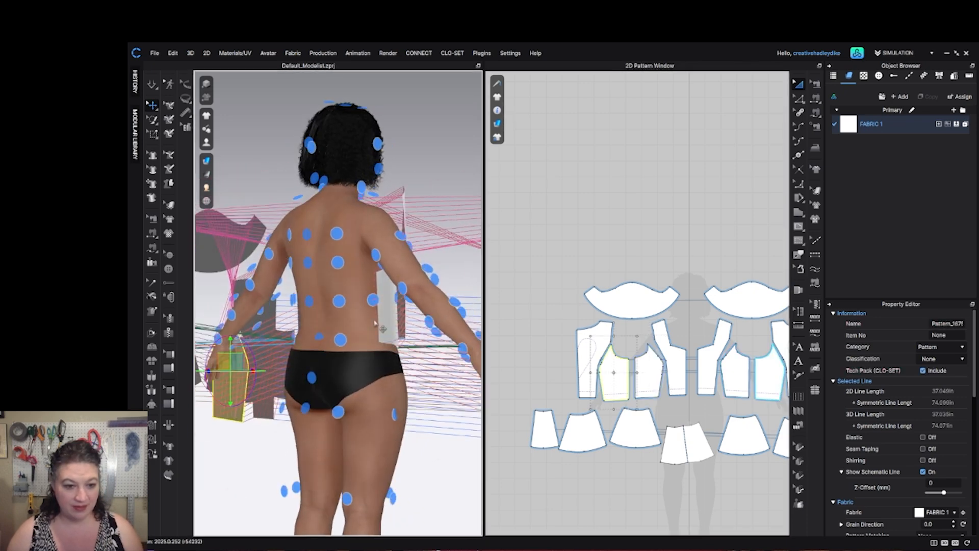
left_click(373, 302)
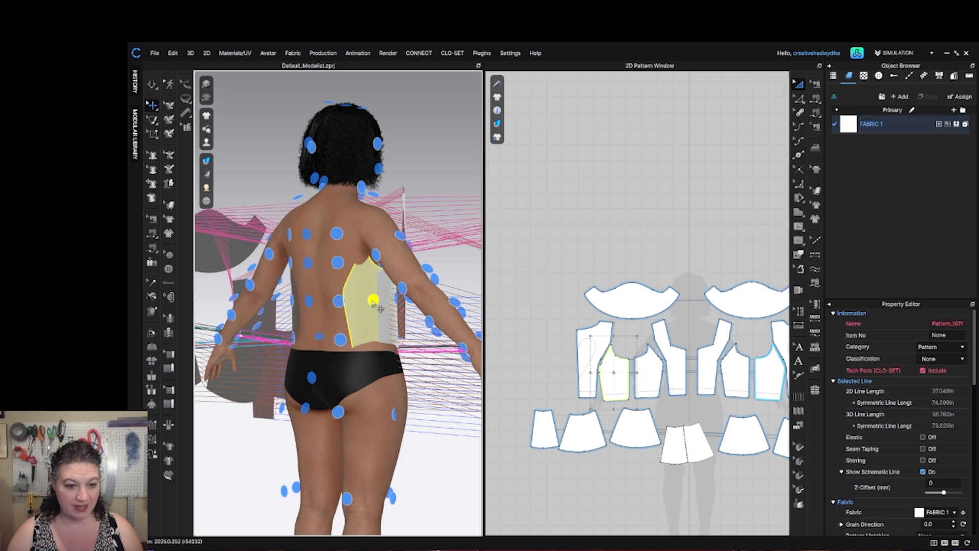
Place the center-back bodice panel with the heart outline at its arrangement point on the avatar's upper back
left_click(588, 353)
right_click_drag(332, 267, 331, 295)
left_click(372, 278)
scroll(386, 291, "down", 3)
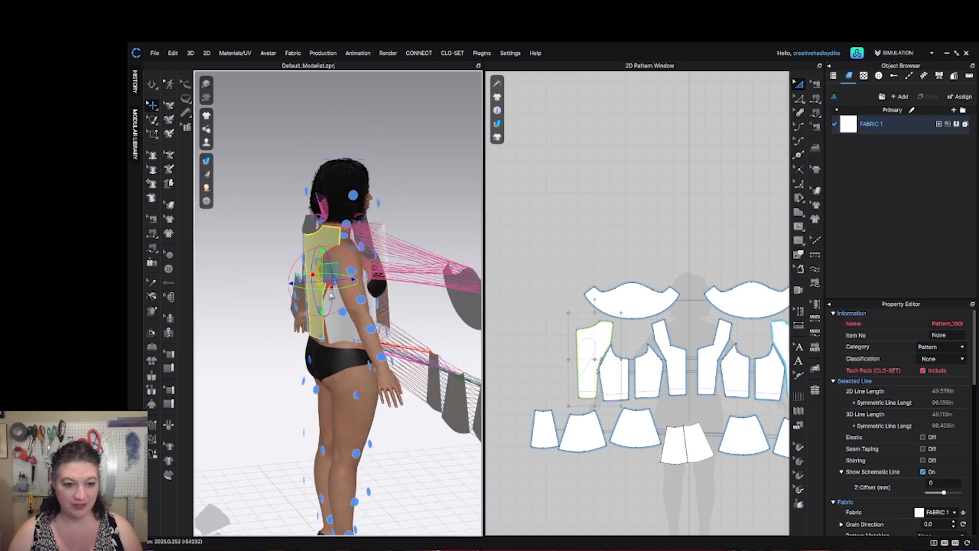
Wrap the curved sleeve piece around the avatar's upper arm at the outer-arm arrangement point Arm_Outside_1_L
left_click(439, 305)
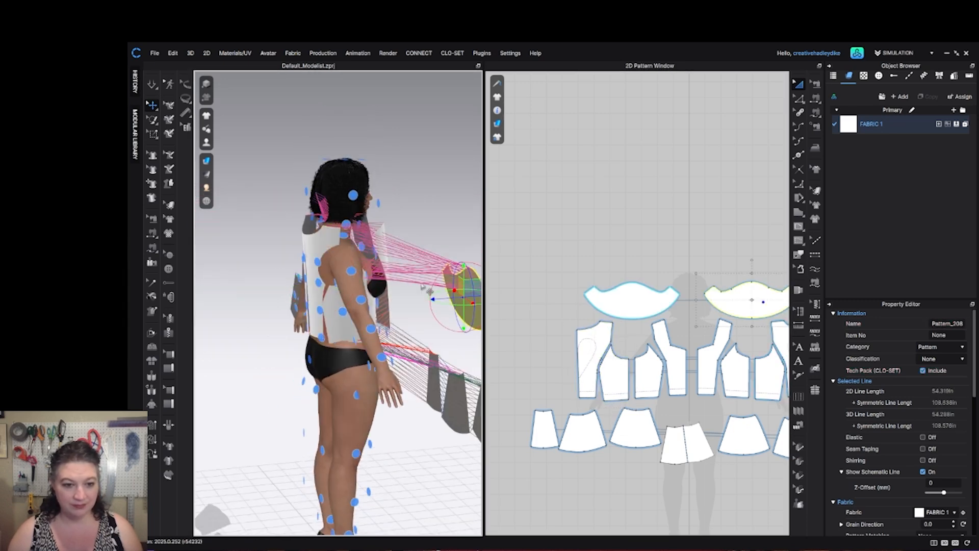
left_click(358, 276)
scroll(363, 280, "up", 3)
right_click_drag(381, 280, 411, 278)
left_click_drag(405, 274, 434, 258)
right_click_drag(435, 259, 292, 255)
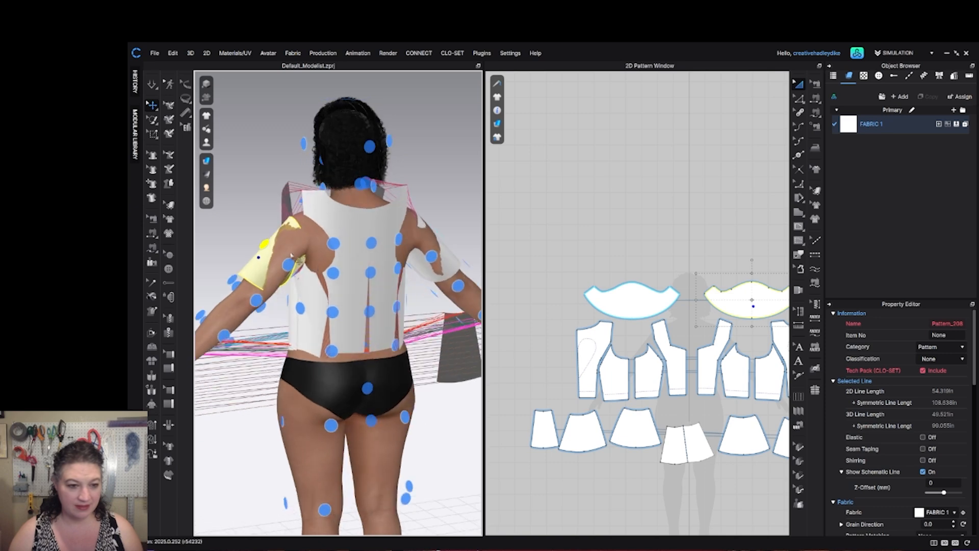
Set the sleeve's arrangement offset to 67 so it clears the arm, and adjust its position on the upper arm
left_click(249, 278)
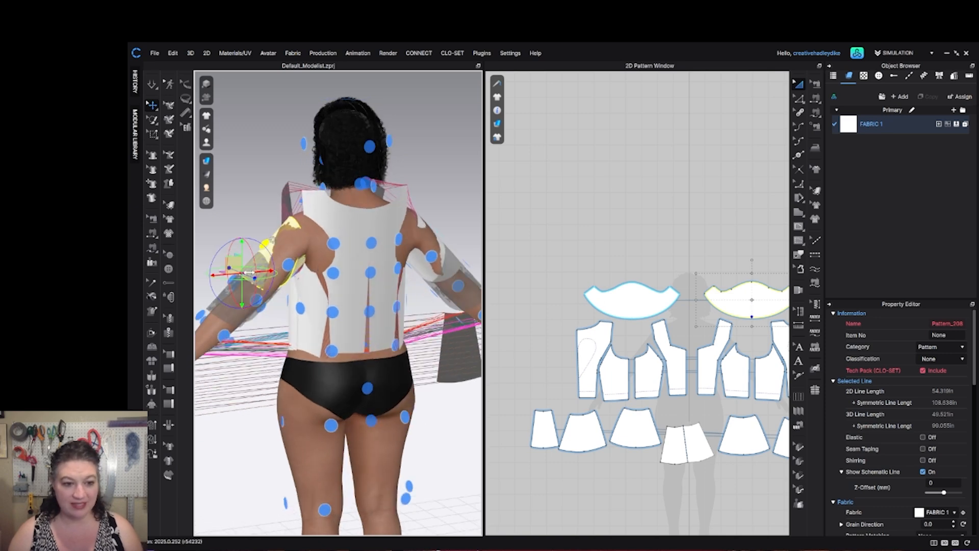
scroll(945, 490, "down", 10)
scroll(945, 492, "down", 5)
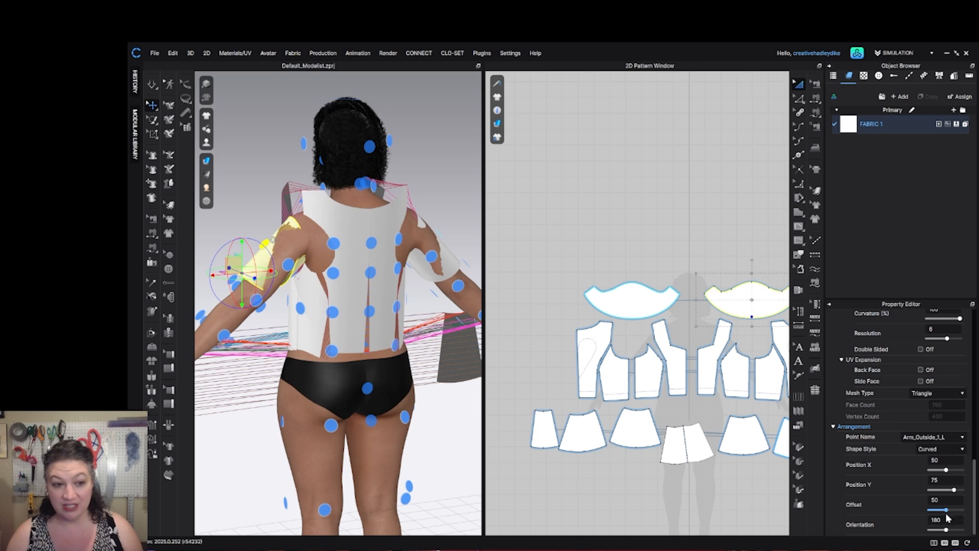
left_click_drag(945, 510, 951, 510)
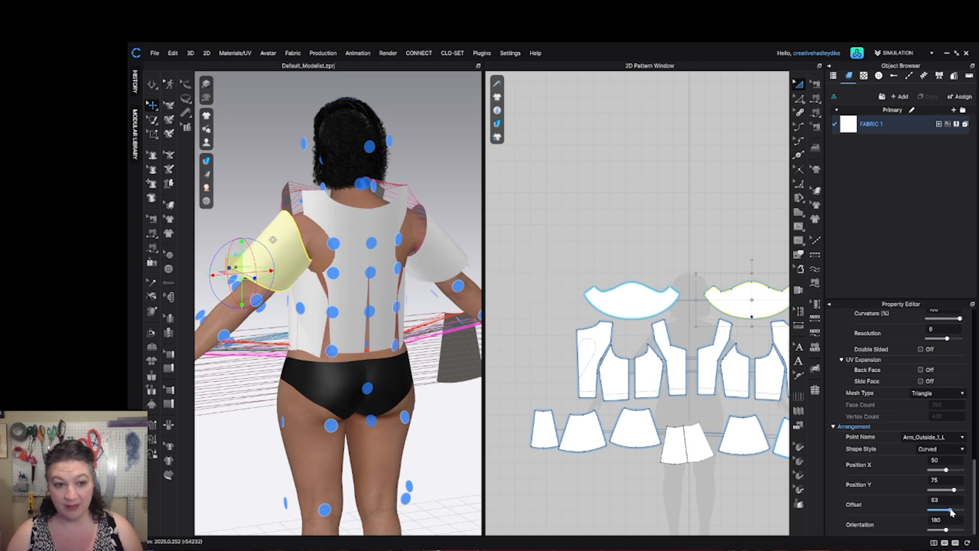
right_click_drag(296, 401, 420, 397)
left_click_drag(423, 253, 445, 273)
right_click_drag(444, 271, 332, 302)
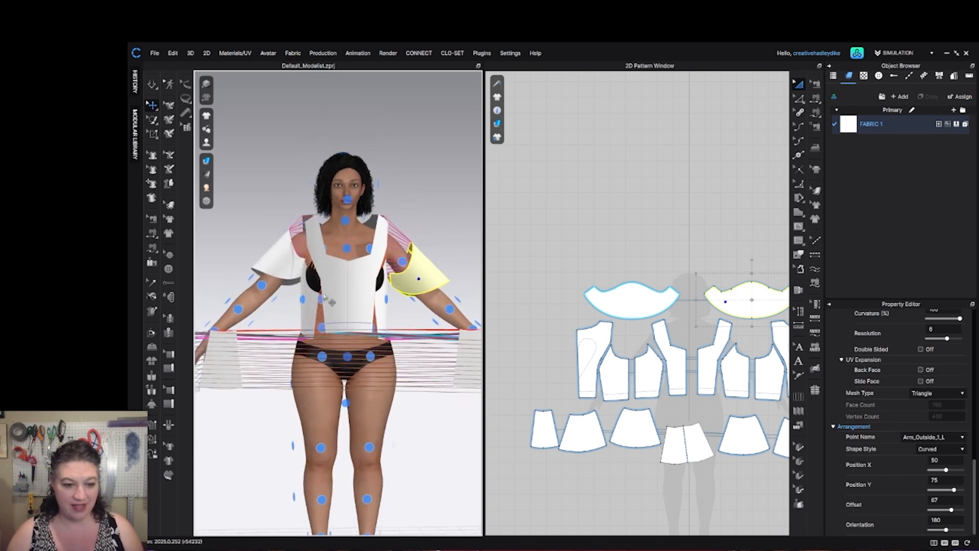
Place the center-front skirt piece at the hip-level arrangement point on the avatar's front, below the bodice
left_click(664, 453)
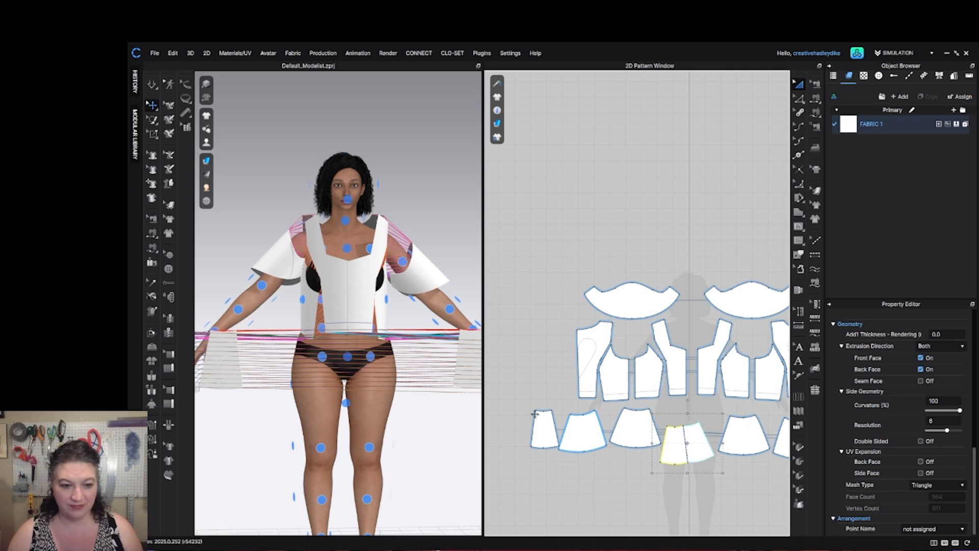
left_click(348, 357)
scroll(349, 367, "up", 3)
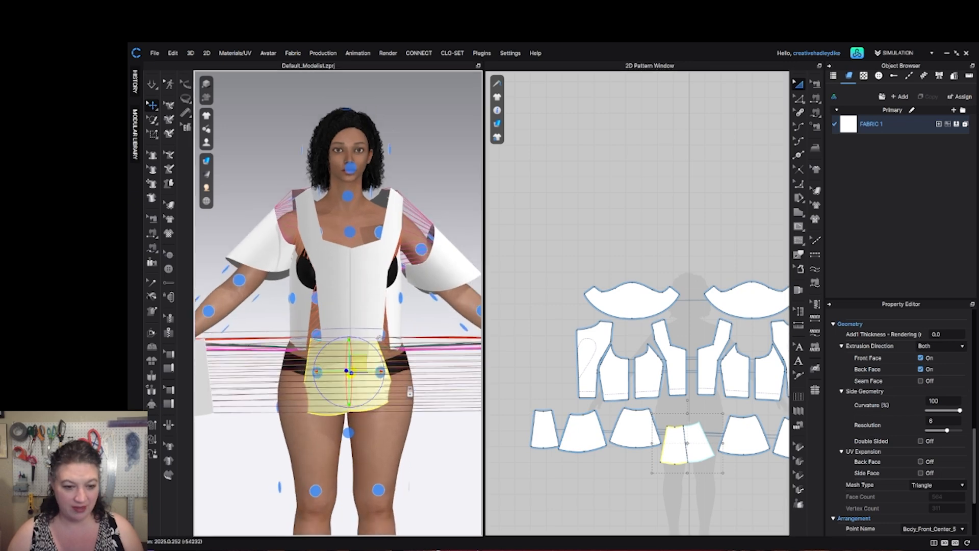
left_click(639, 439)
right_click_drag(271, 406, 357, 398)
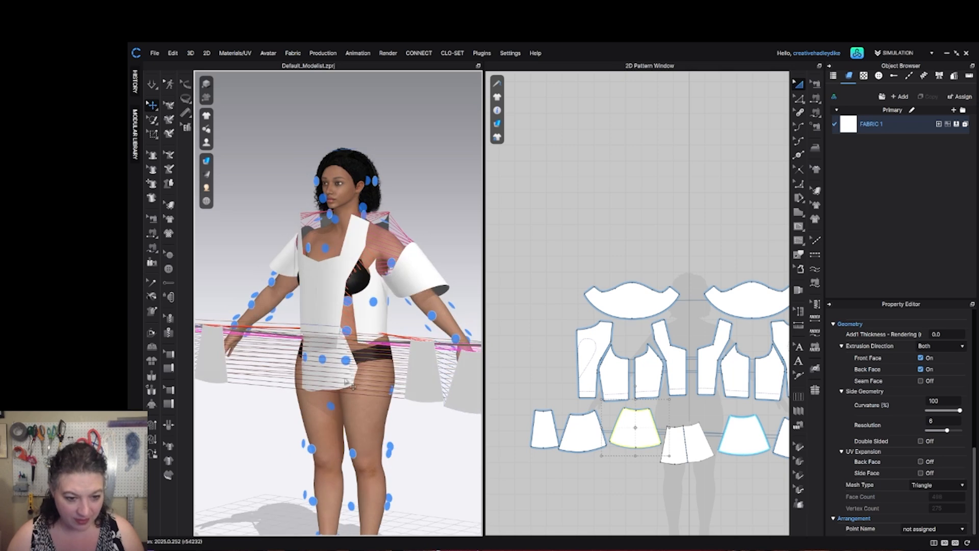
scroll(387, 403, "up", 2)
left_click(347, 370)
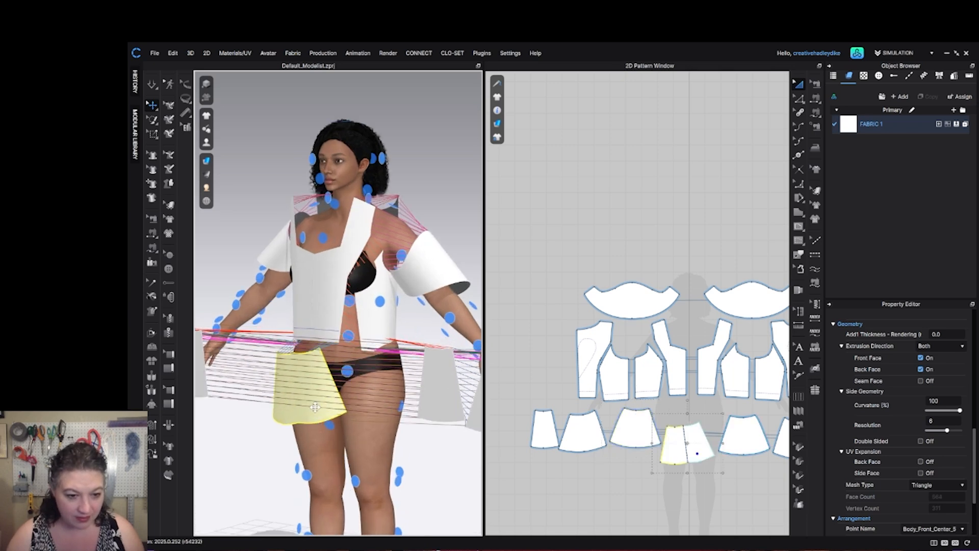
left_click(352, 375)
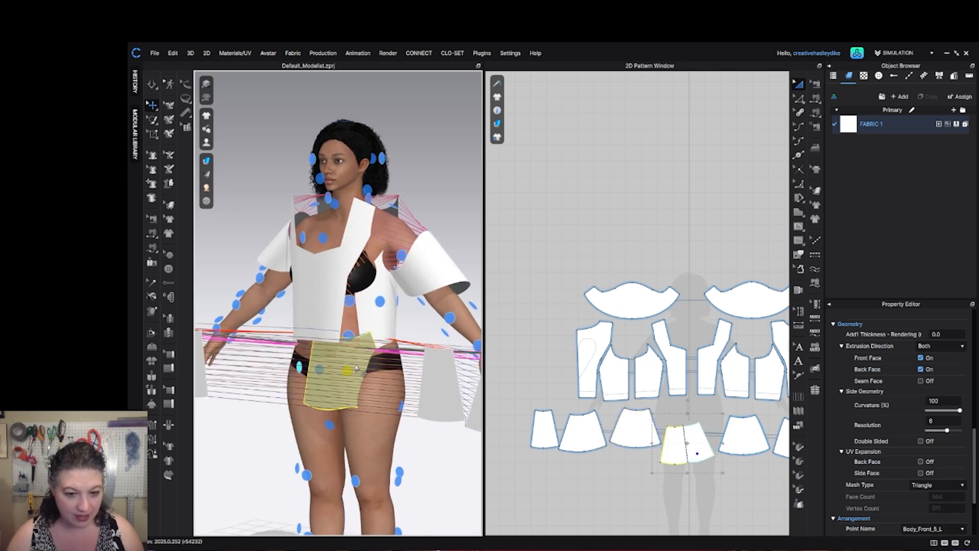
Place the side-front skirt piece at arrangement point Body_Front_5_R and move it outward from the avatar's hip
left_click(634, 432)
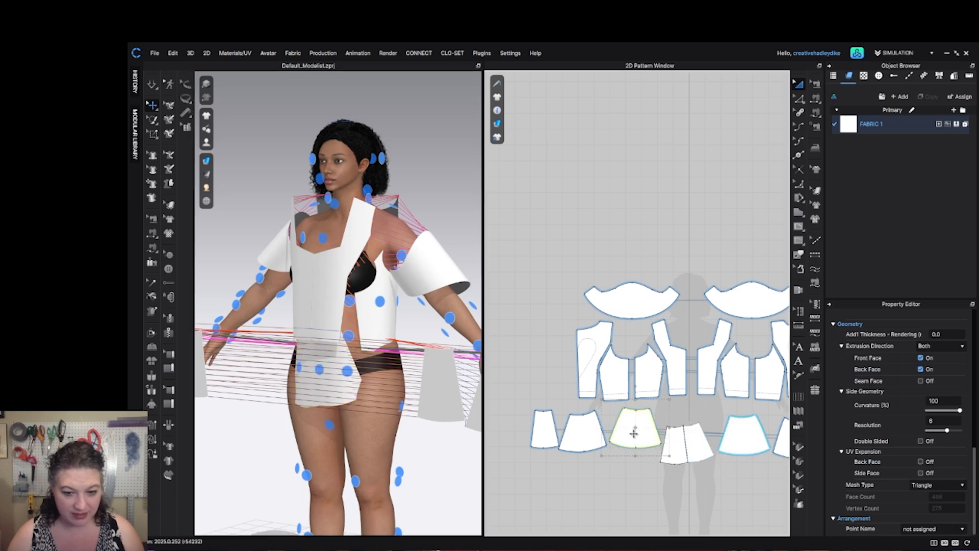
left_click(341, 372)
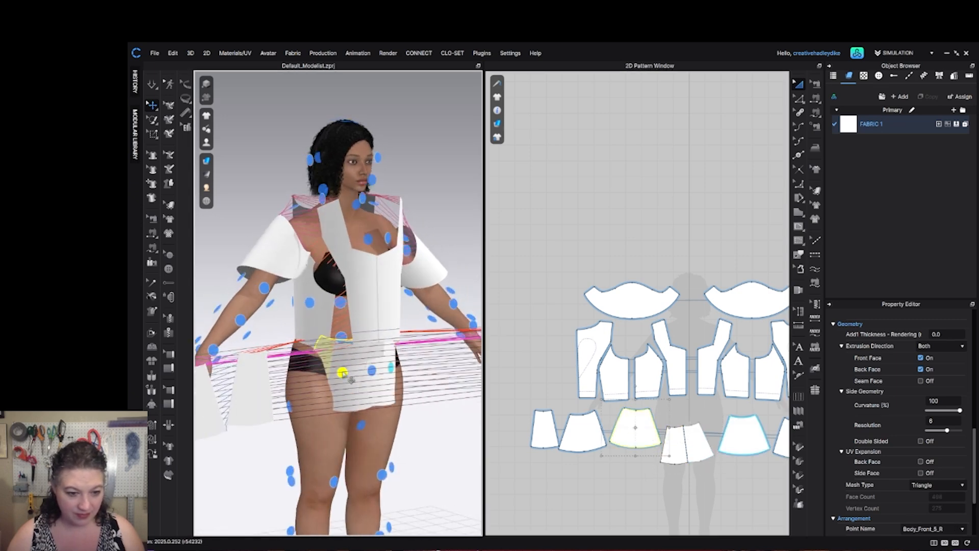
right_click_drag(350, 400, 360, 413)
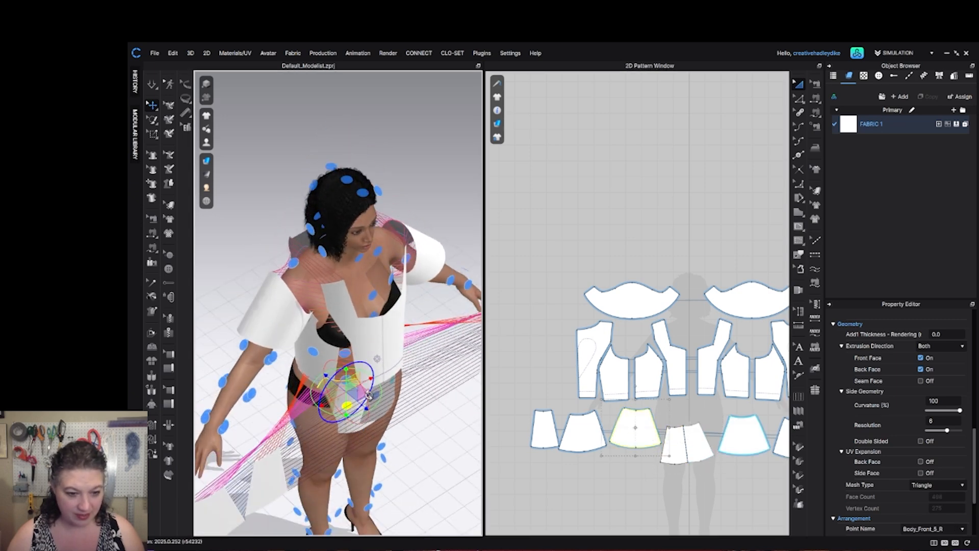
left_click_drag(355, 393, 333, 412)
right_click_drag(334, 412, 428, 414)
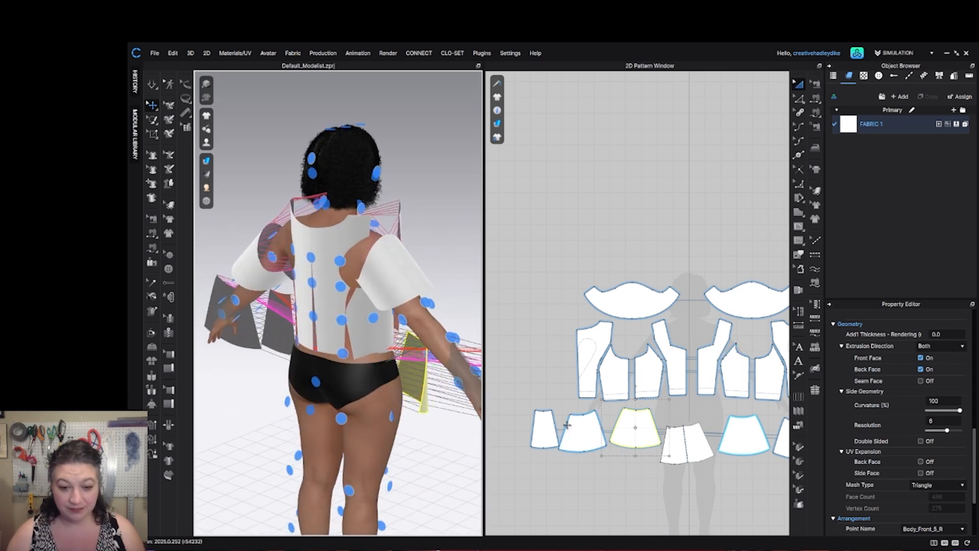
Place the narrow center-back skirt piece at arrangement point Body_Back_Center_5 and shift it sideways over the avatar's right buttock
left_click(582, 434)
right_click_drag(369, 386, 332, 391)
left_click(346, 393)
left_click(331, 391)
left_click(330, 390)
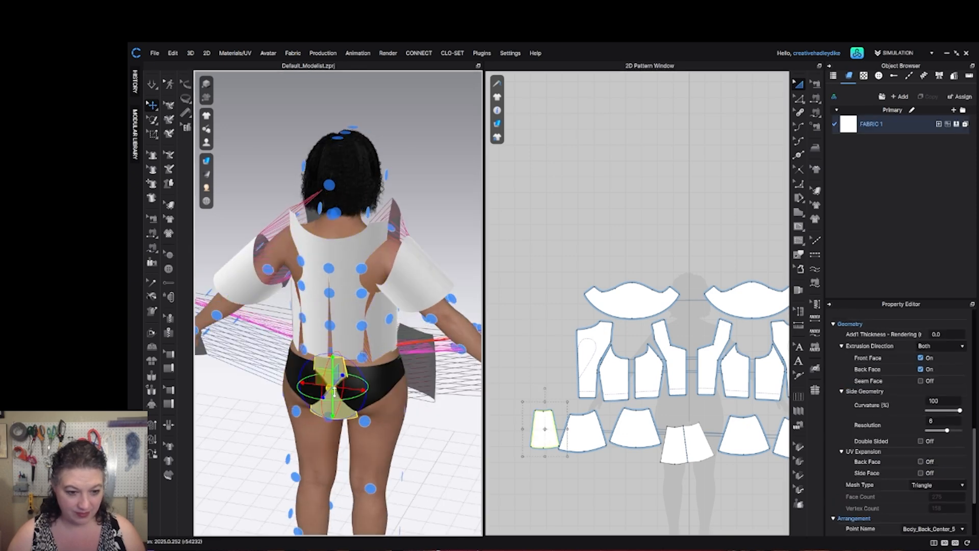
left_click_drag(341, 377, 373, 388)
left_click(469, 419)
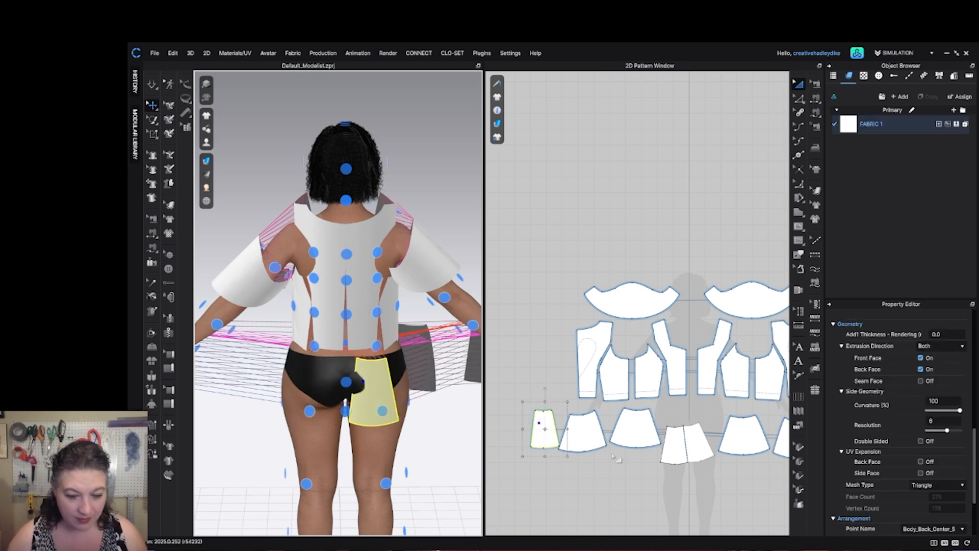
Place the matching center-back skirt piece at Body_Back_Center_5 and shift it sideways over the avatar's left buttock
scroll(615, 458, "down", 5)
left_click(674, 440)
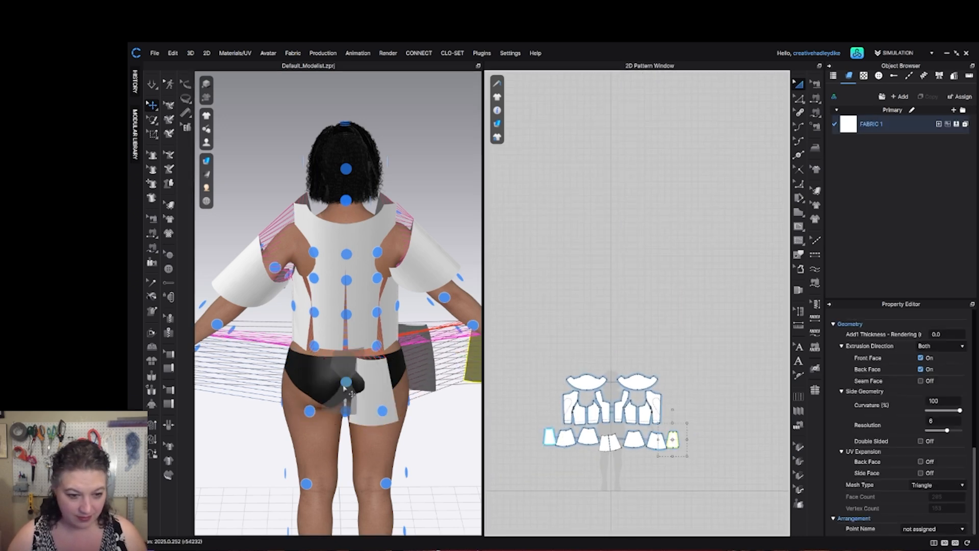
right_click_drag(344, 399, 343, 440)
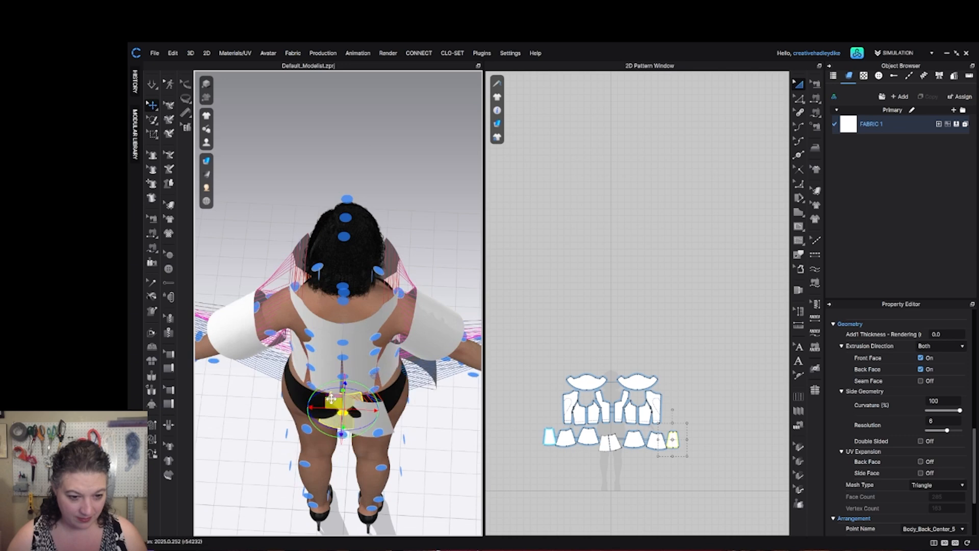
left_click_drag(332, 399, 306, 411)
right_click_drag(388, 429, 346, 389)
left_click(330, 421)
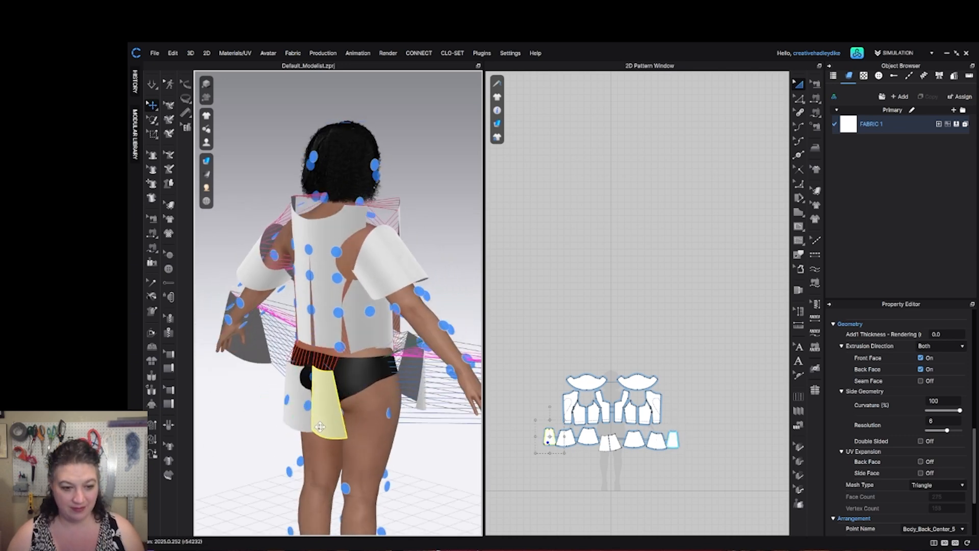
Select the unassigned side-back skirt piece and move it up toward the avatar's right hip
right_click_drag(330, 422, 437, 451)
scroll(412, 409, "down", 5)
left_click(381, 400)
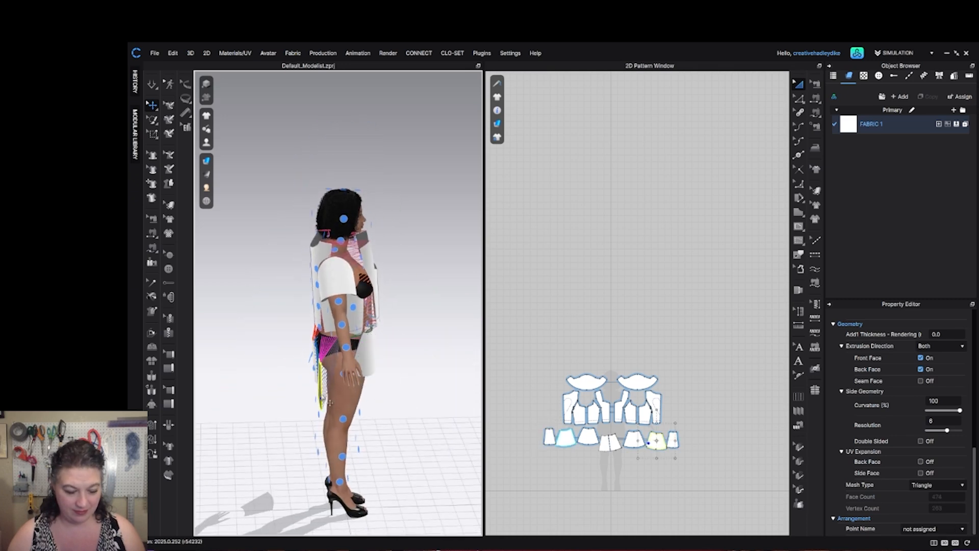
right_click_drag(381, 401, 359, 343)
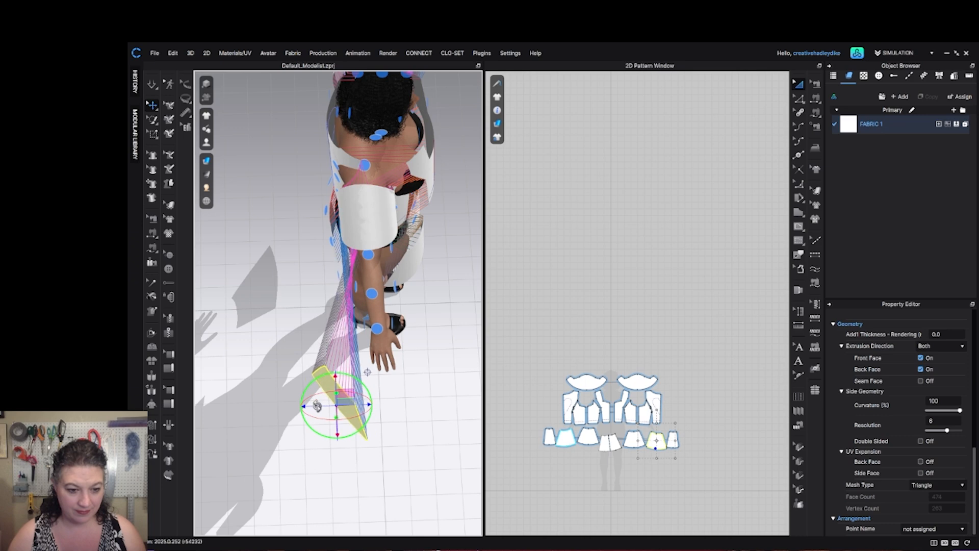
right_click_drag(362, 422, 460, 311)
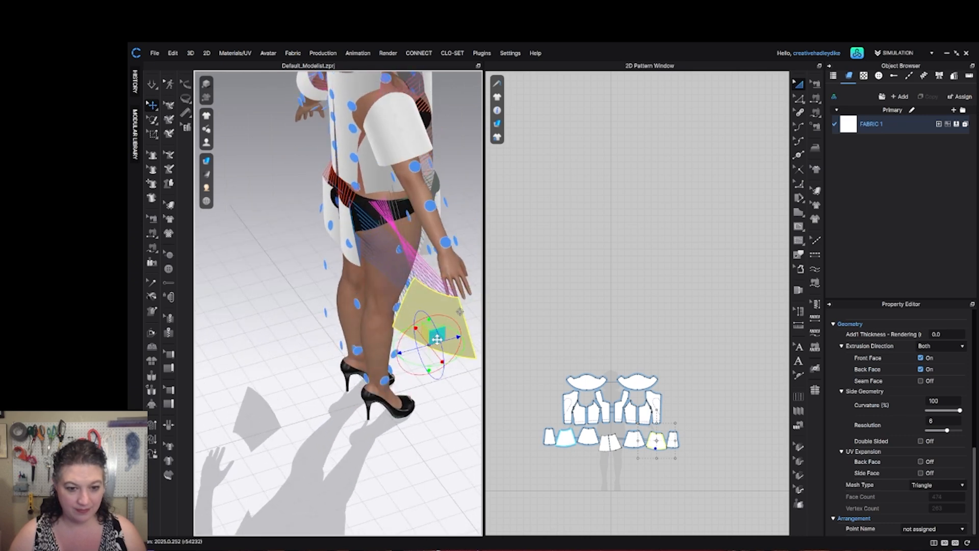
left_click_drag(437, 339, 389, 284)
scroll(389, 284, "up", 5)
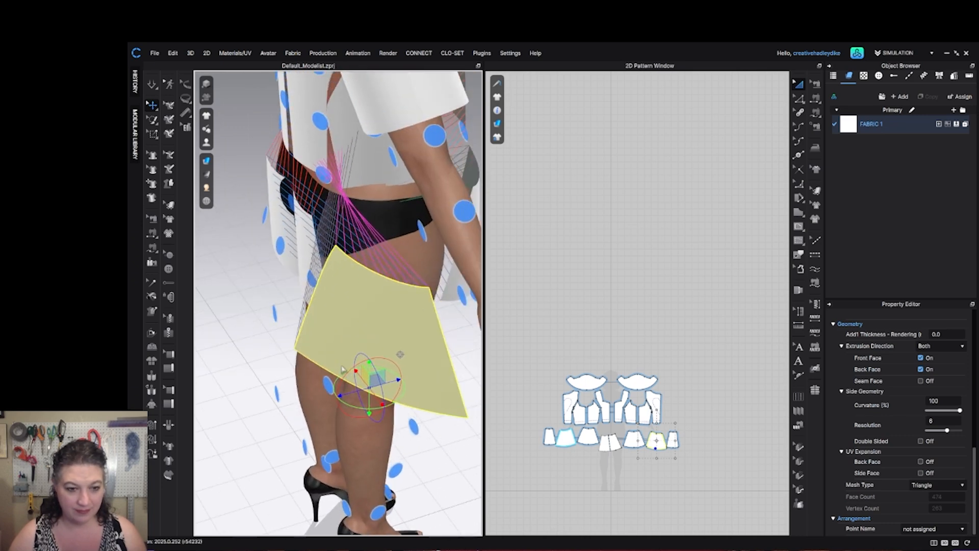
Move the side-back skirt piece horizontally across to the avatar's left side
right_click_drag(343, 368, 368, 331)
right_click_drag(426, 269, 406, 299)
scroll(326, 288, "down", 5)
scroll(396, 294, "down", 4)
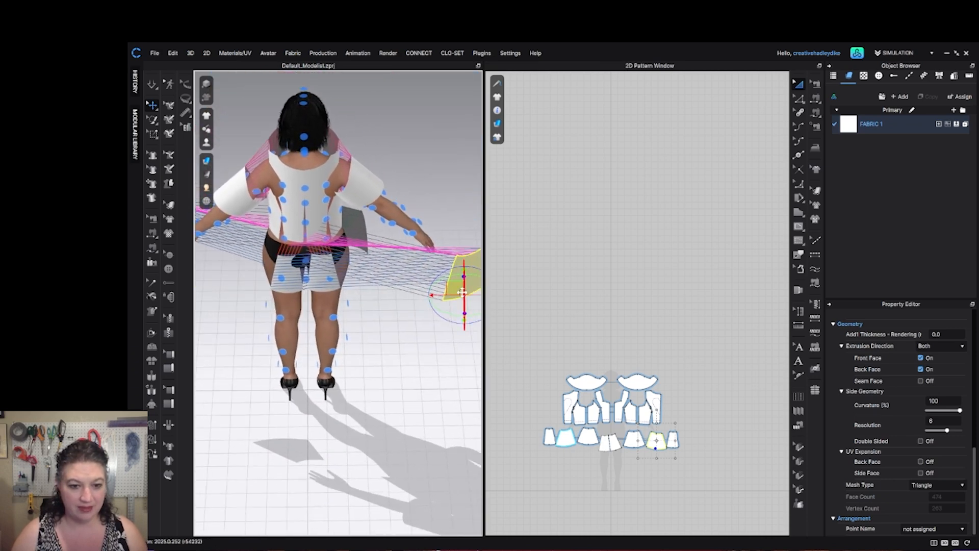
left_click_drag(462, 292, 209, 293)
scroll(345, 367, "up", 3)
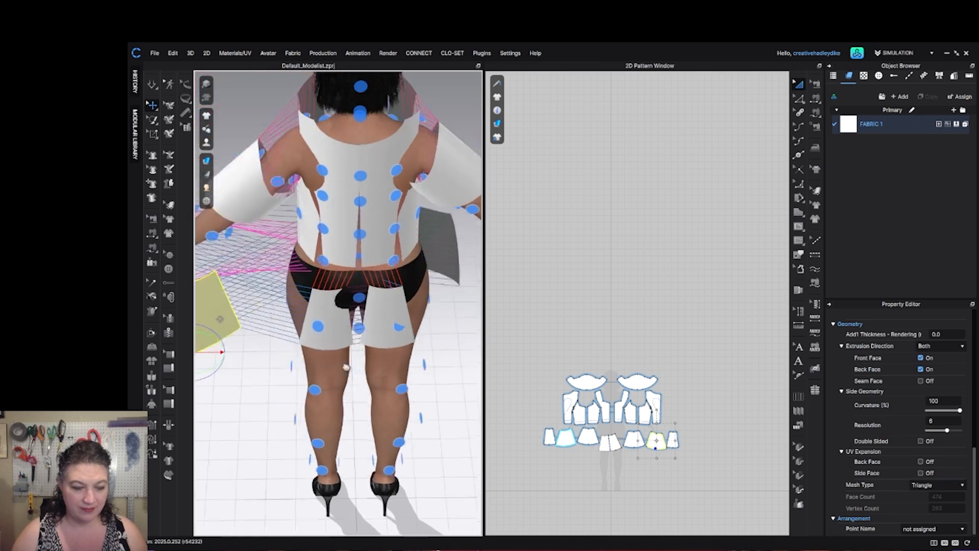
Bring the side-back skirt piece close to the avatar's left hip, with its upper edge at waist height
middle_click_drag(347, 367, 410, 323)
scroll(395, 314, "up", 3)
right_click_drag(478, 277, 277, 287)
left_click_drag(279, 423, 170, 291)
scroll(295, 304, "up", 4)
right_click_drag(296, 302, 402, 225)
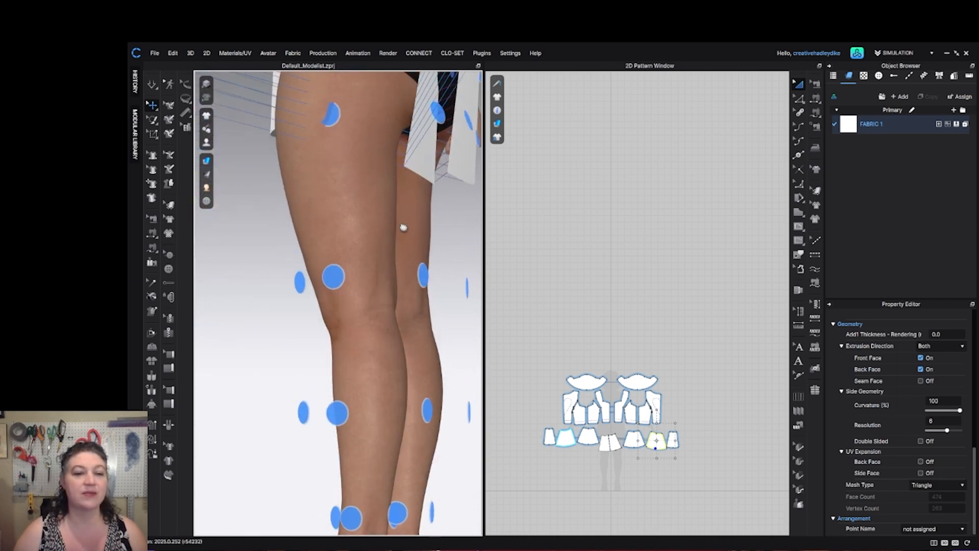
middle_click_drag(402, 225, 410, 459)
scroll(414, 260, "down", 4)
middle_click_drag(414, 261, 345, 359)
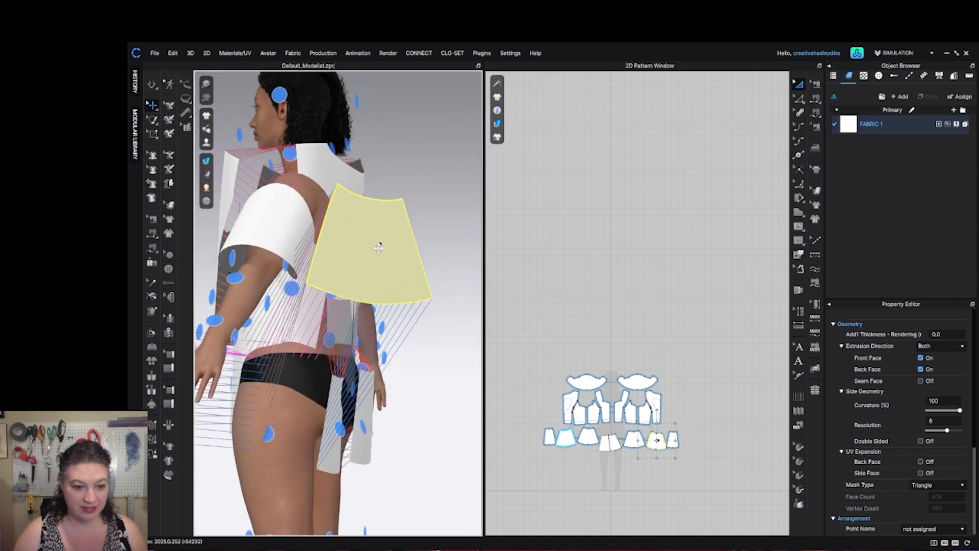
left_click_drag(402, 255, 261, 400)
Examine how the skirt pieces sit around the avatar's hips from the back, side and front
scroll(265, 398, "up", 3)
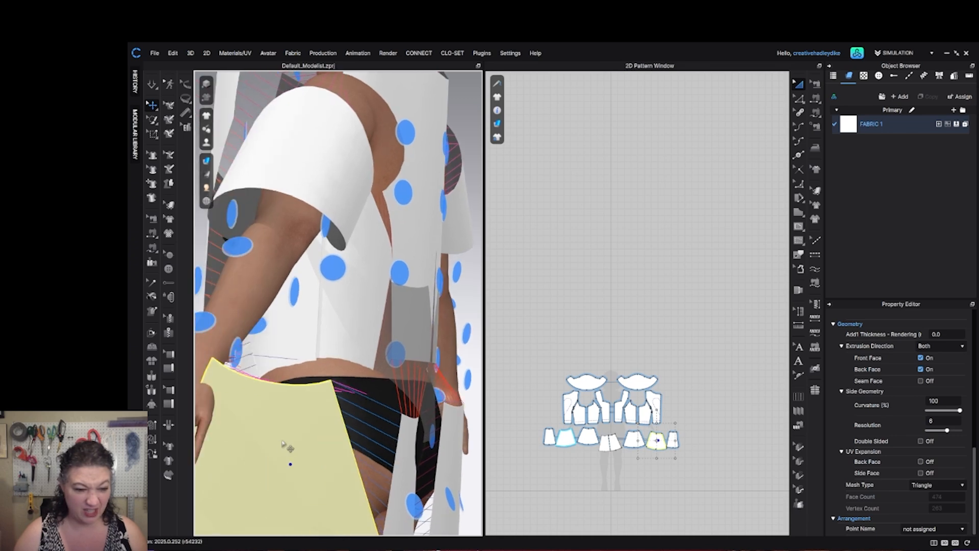
scroll(367, 397, "down", 4)
scroll(359, 394, "up", 4)
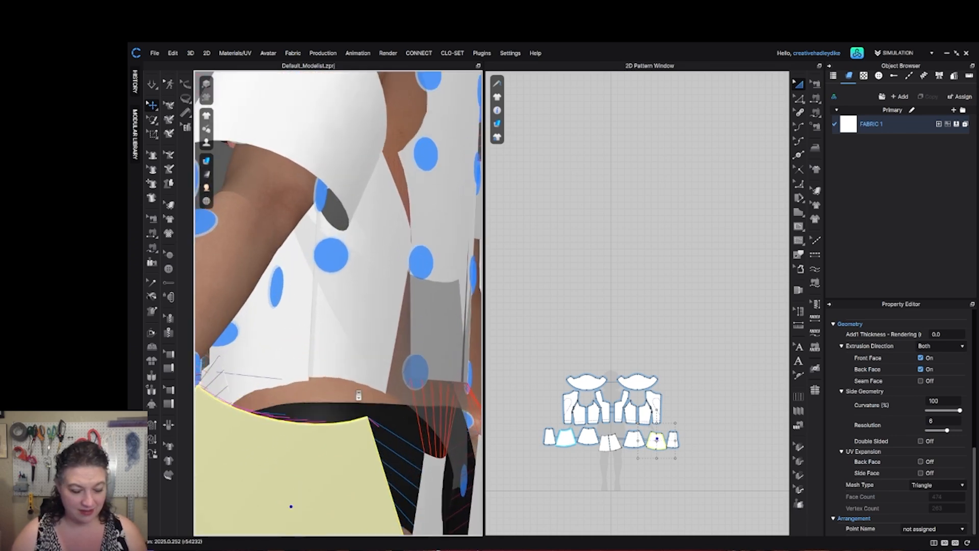
right_click_drag(359, 395, 412, 386)
scroll(412, 385, "down", 8)
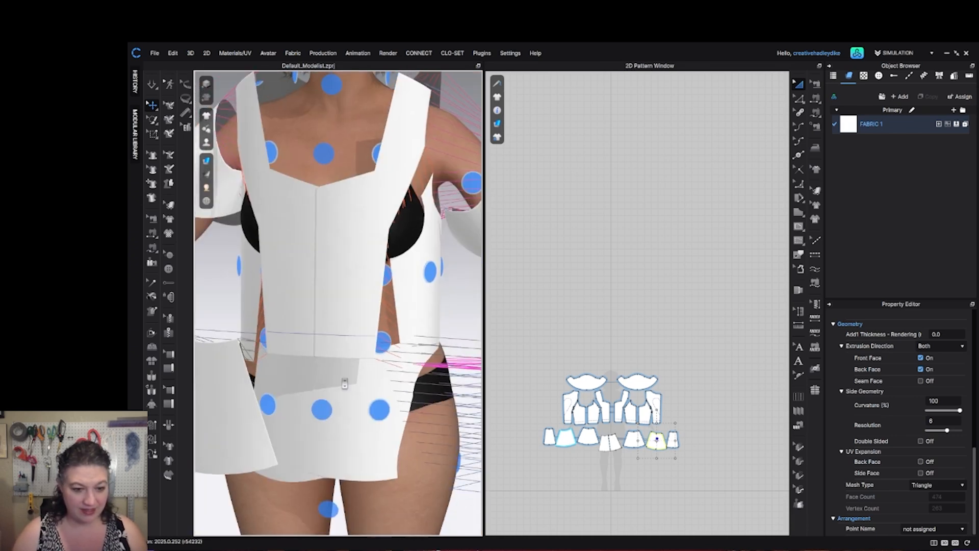
right_click_drag(318, 356, 368, 366)
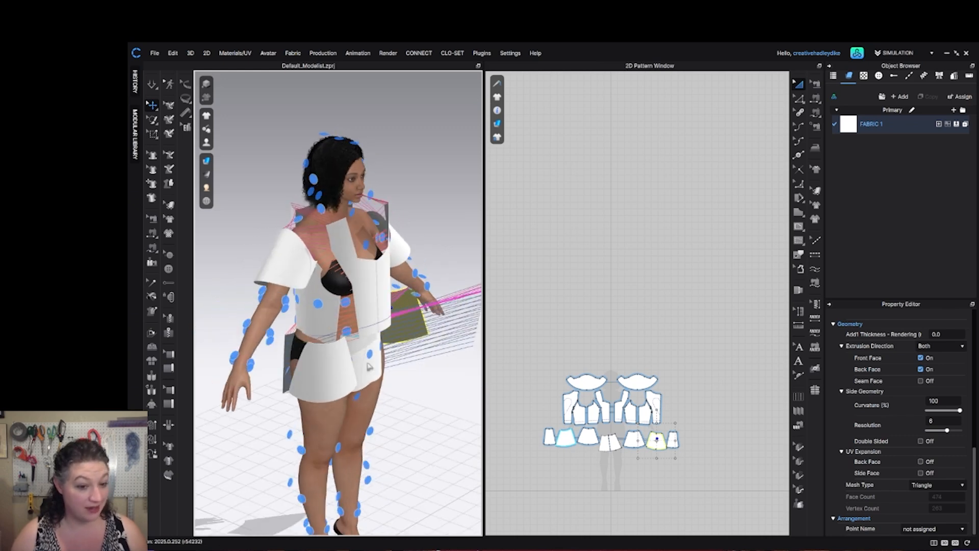
Shift the side bodice panel on the avatar's right slightly outward and down from the torso
left_click(316, 379)
scroll(316, 377, "up", 3)
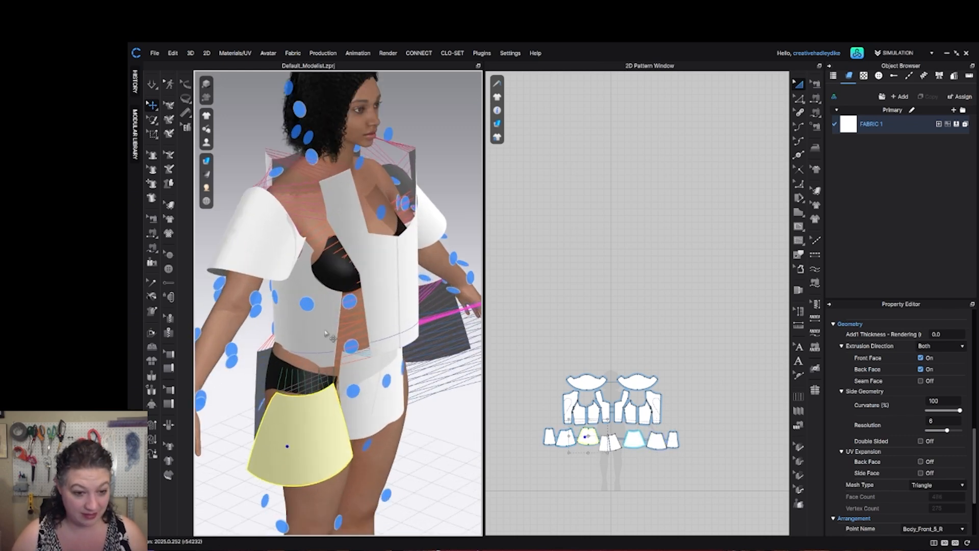
left_click(318, 337)
mouse_move(318, 336)
left_mouse_down()
mouse_move(300, 341)
mouse_move(312, 340)
left_mouse_up()
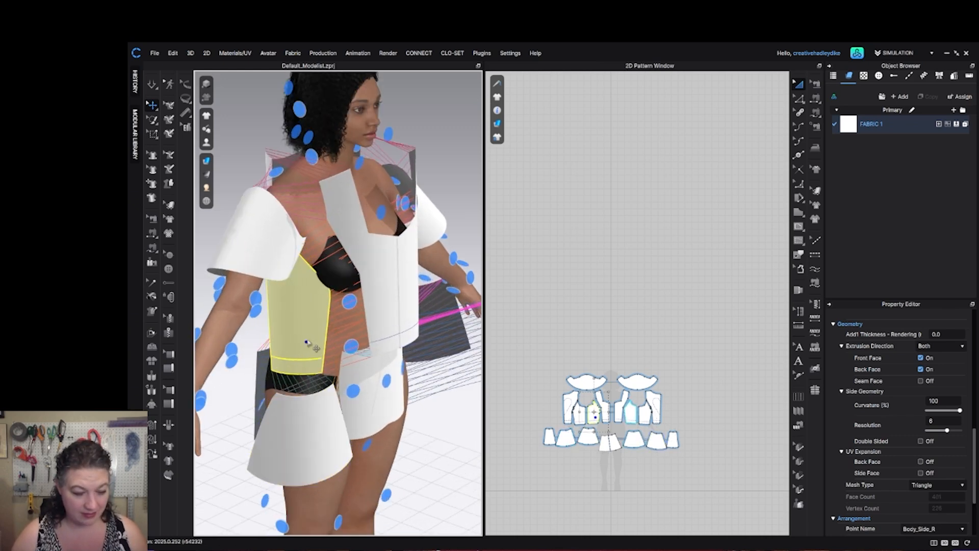
Move the back-side bodice panel on the avatar's right toward the centre back and slightly lower
right_click_drag(308, 342, 399, 326)
left_click(302, 394)
left_click(422, 323)
left_click_drag(422, 322, 419, 316)
right_click_drag(418, 318, 377, 312)
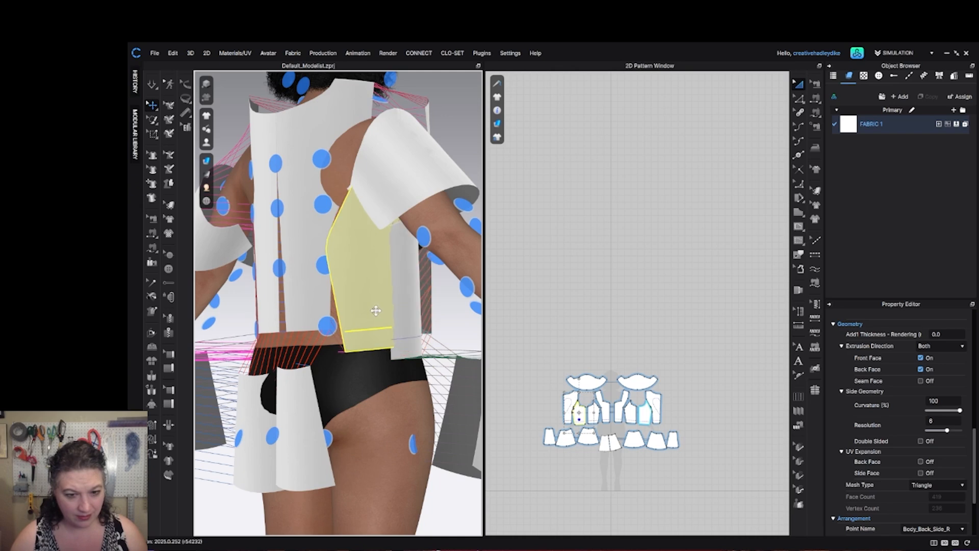
scroll(380, 312, "up", 3)
left_click_drag(371, 311, 342, 322)
Move the unassigned side-back skirt piece over to the avatar's right side and back behind the hip
scroll(359, 336, "down", 5)
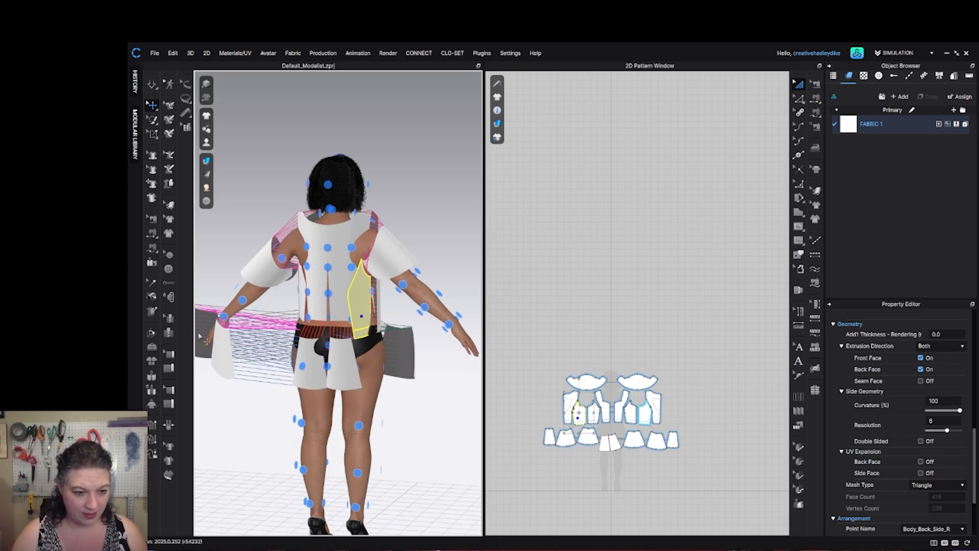
left_click_drag(205, 340, 408, 371)
right_click_drag(409, 373, 347, 383)
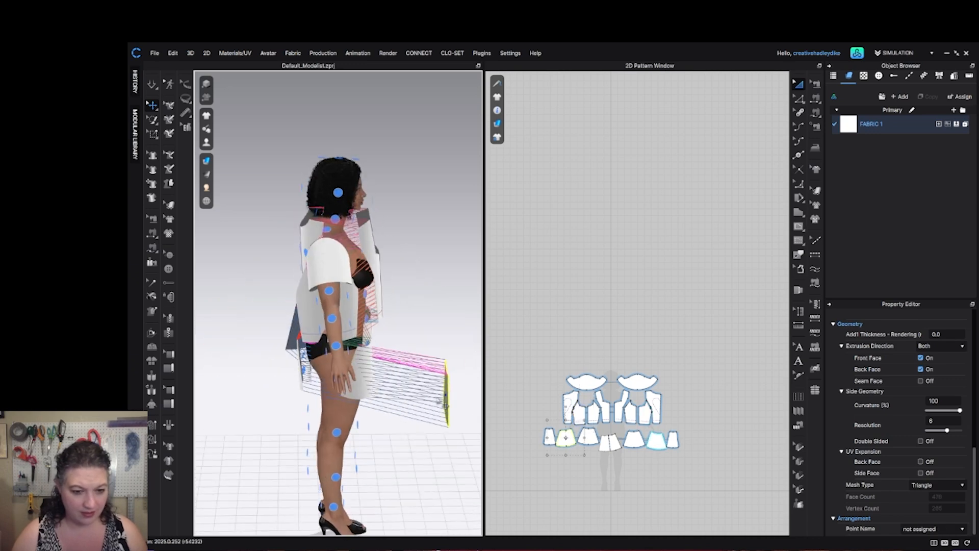
left_click_drag(448, 408, 316, 394)
scroll(304, 392, "up", 5)
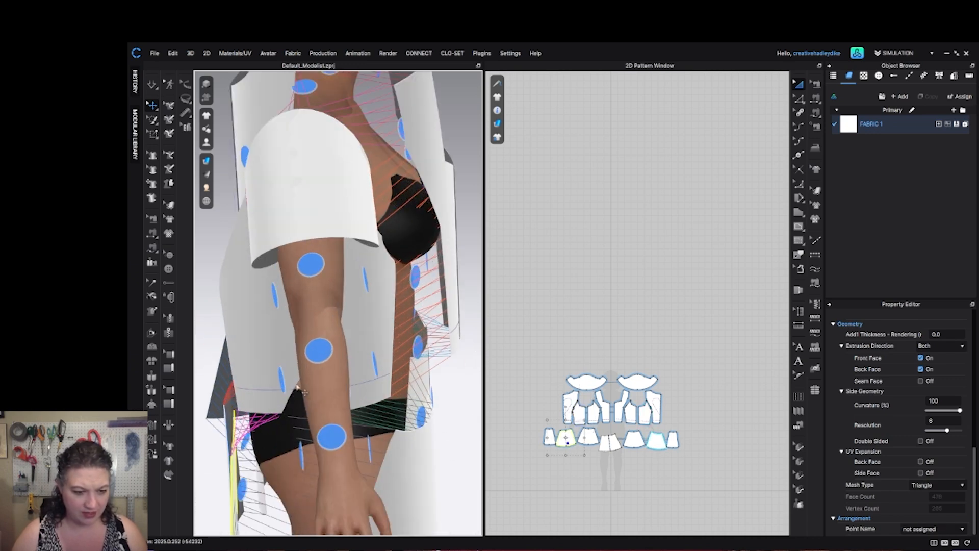
Adjust the side-back skirt piece's distance behind the avatar's right hip so it clears the body
right_click_drag(254, 461, 275, 518)
middle_click_drag(275, 518, 289, 289)
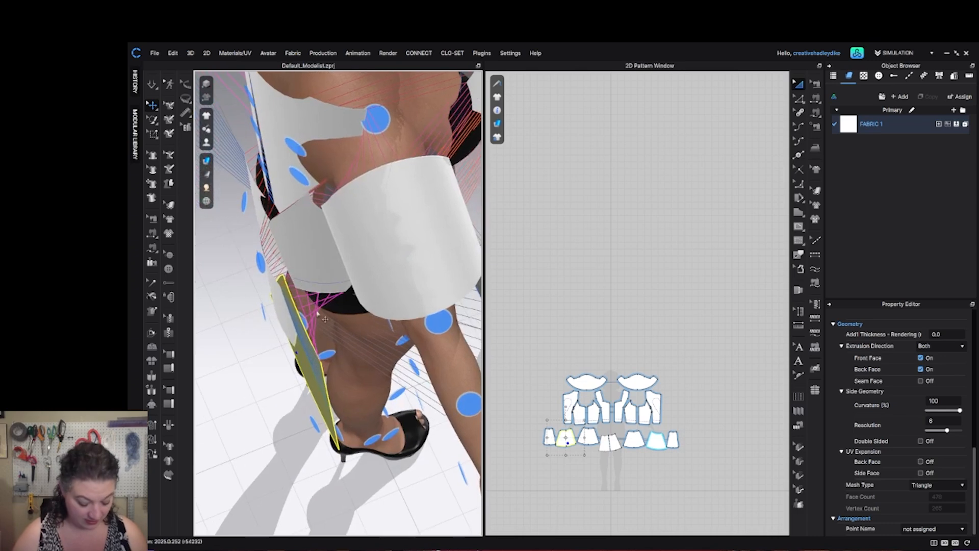
left_click(332, 411)
left_click_drag(338, 423, 272, 402)
right_click_drag(312, 417, 315, 277)
Reposition the side bodice panel on the avatar's left, beside the torso
left_click_drag(317, 260, 298, 261)
right_click_drag(298, 261, 400, 280)
left_click_drag(329, 274, 307, 252)
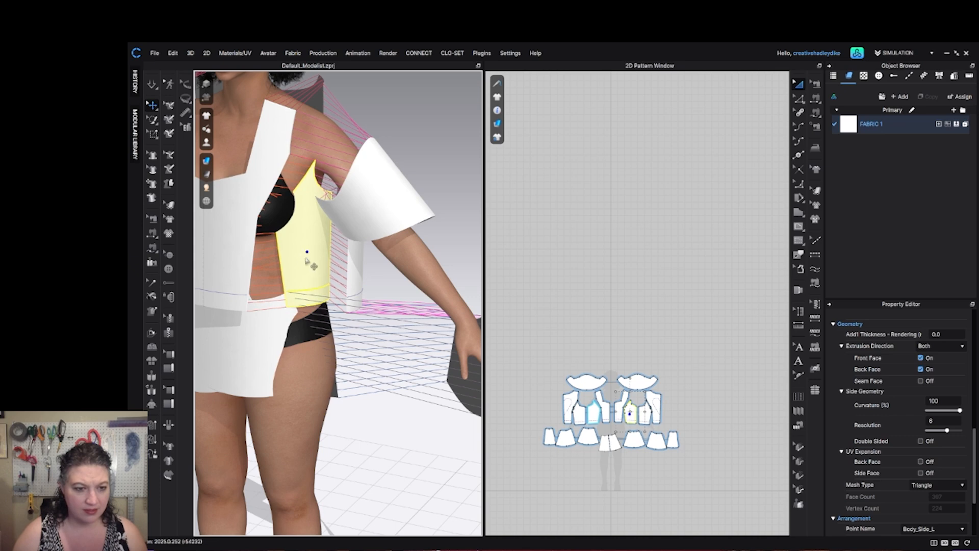
Check the arranged pieces from back and front, and run the simulation to drape the garment on the avatar
right_click_drag(307, 252, 298, 286)
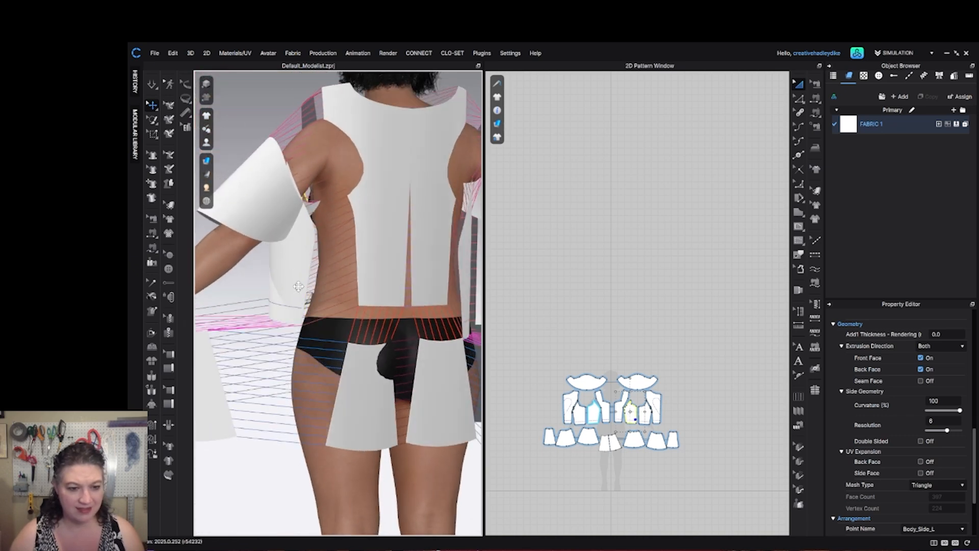
right_click_drag(318, 320, 463, 304)
scroll(408, 365, "down", 5)
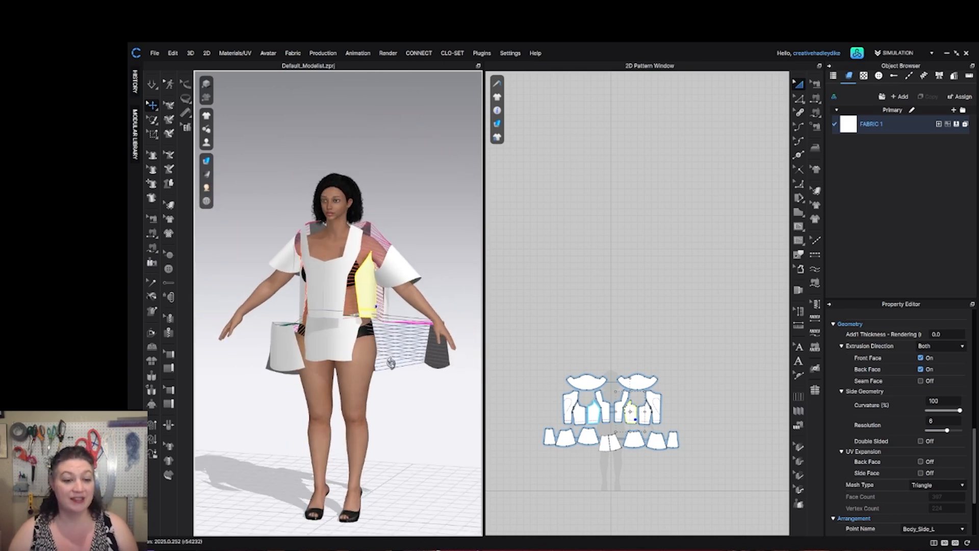
key("space")
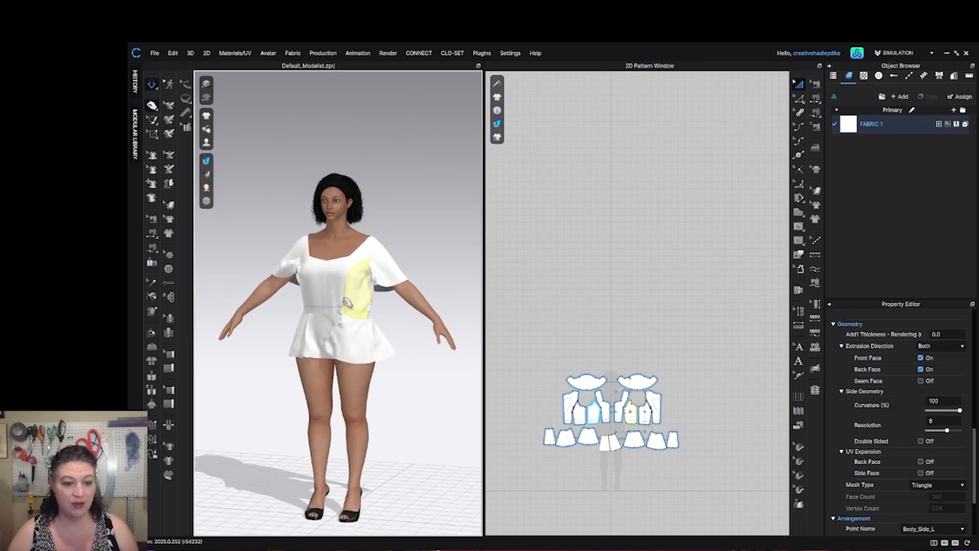
Tug the left front skirt panel, the right sleeve and the right front neckline to settle the simulated garment
left_click_drag(356, 346, 368, 395)
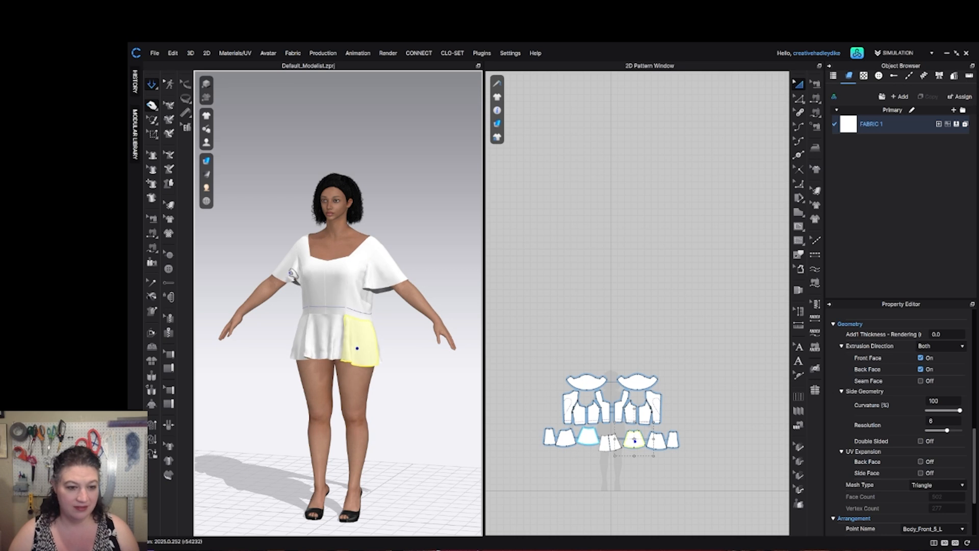
left_click_drag(292, 272, 285, 270)
left_click_drag(371, 241, 331, 220)
Pull both shoulders of the garment's back upward and outward to straighten the back neckline and heart seam
scroll(331, 292, "down", 3)
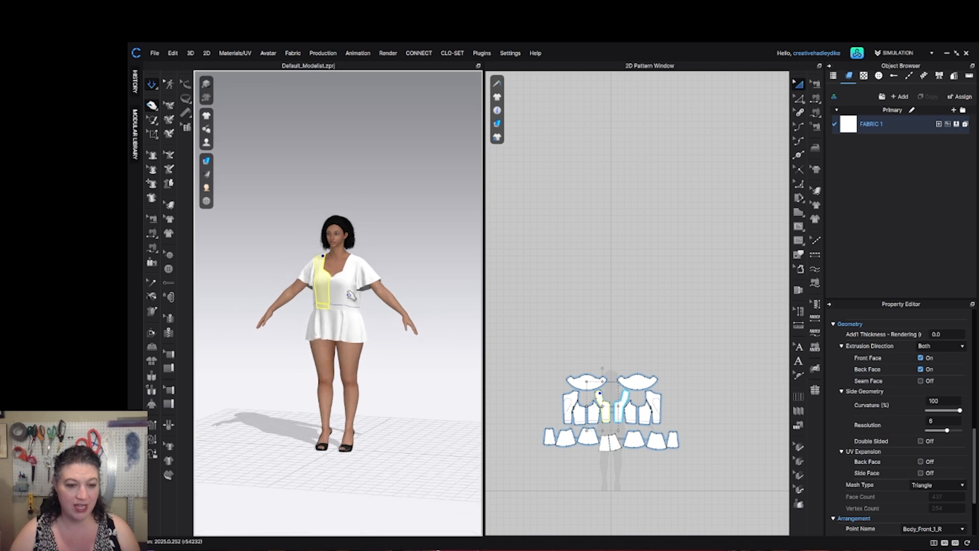
right_click_drag(337, 293, 257, 299)
scroll(346, 311, "up", 5)
middle_click_drag(332, 288, 391, 310)
right_click_drag(395, 309, 329, 299)
scroll(339, 251, "up", 4)
middle_click_drag(382, 299, 433, 307)
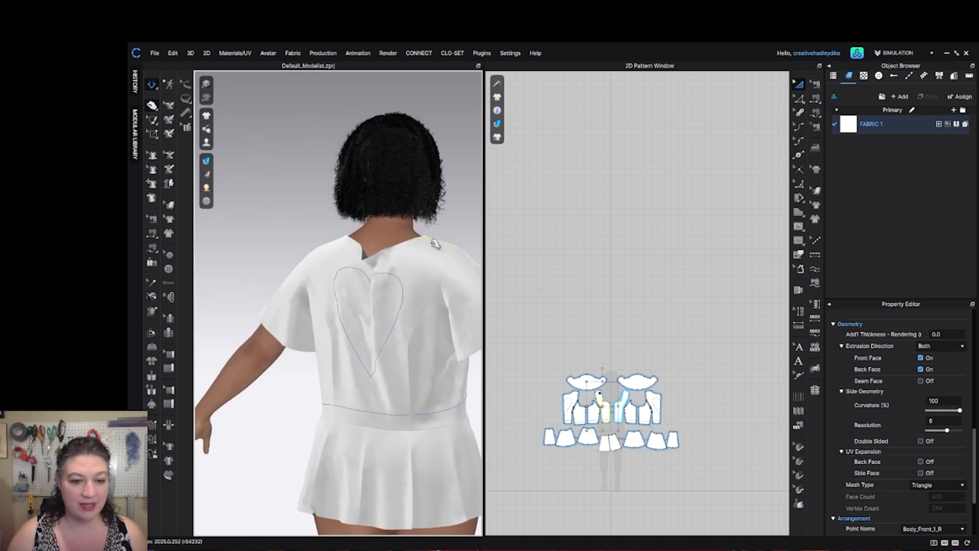
left_click_drag(435, 245, 451, 220)
left_click_drag(327, 255, 322, 239)
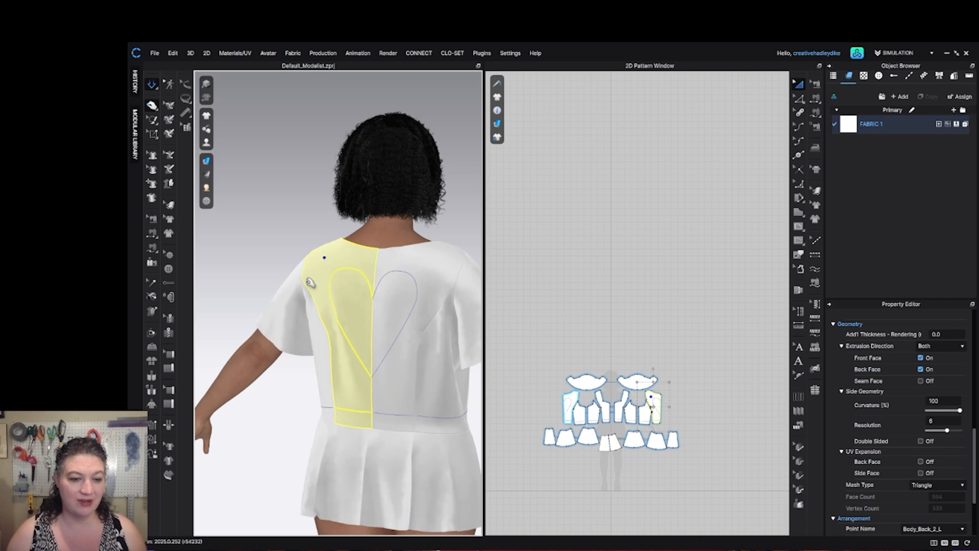
left_click_drag(306, 283, 303, 282)
Examine the draped shirt's neckline, sleeves and flared skirt from the front
right_click_drag(426, 359, 337, 364)
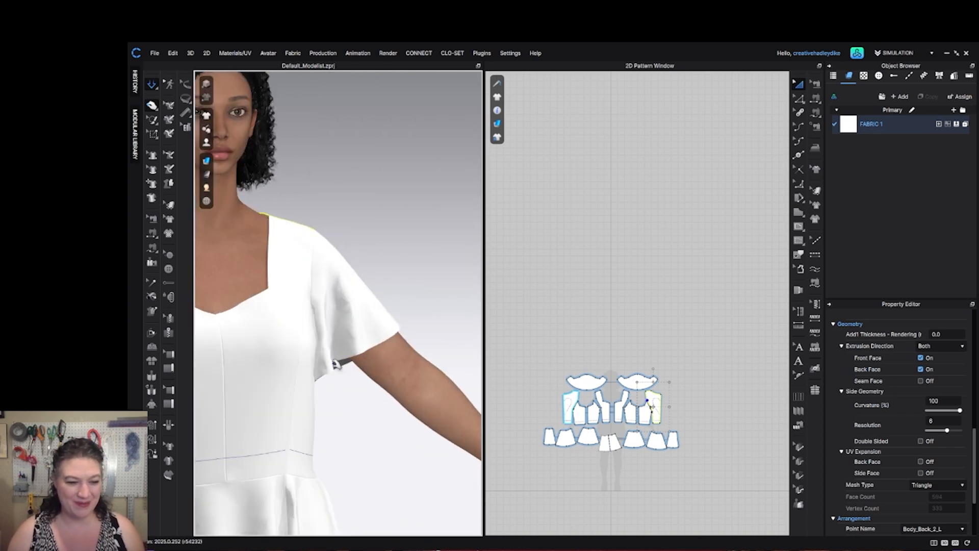
scroll(336, 364, "down", 4)
middle_click_drag(337, 365, 415, 332)
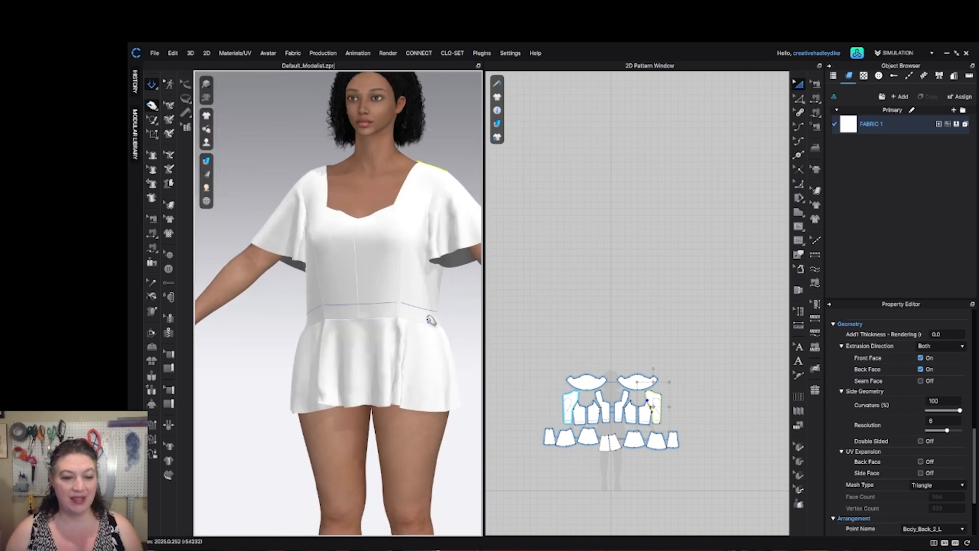
scroll(457, 313, "down", 4)
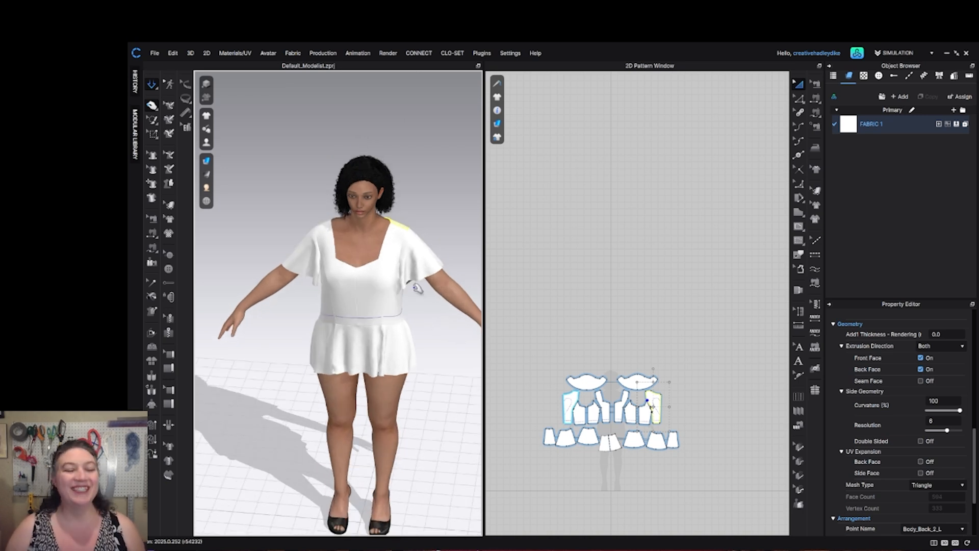
right_click_drag(440, 300, 438, 317)
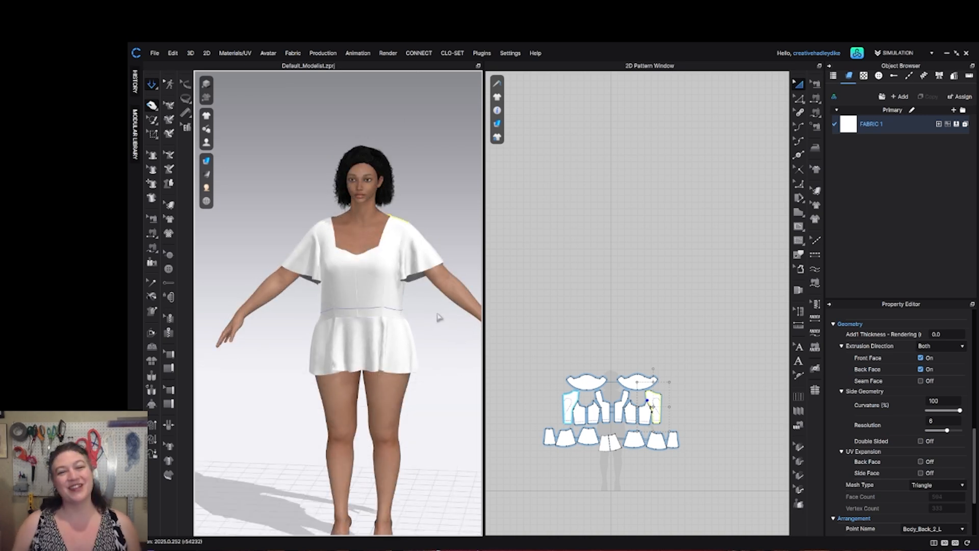